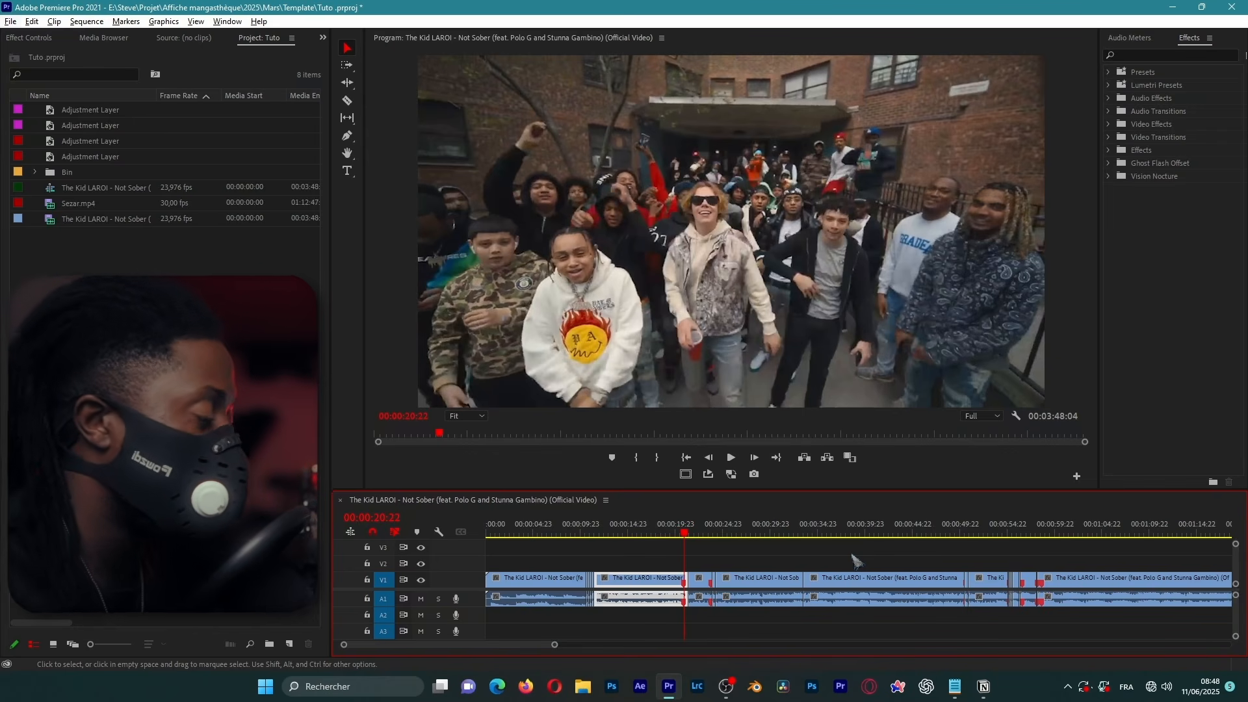
Play and examine the shot change around the red marker near 00:00:20:20.
{"action": "scroll", "coordinate": [587, 540], "scroll_direction": "up", "scroll_amount": 5}
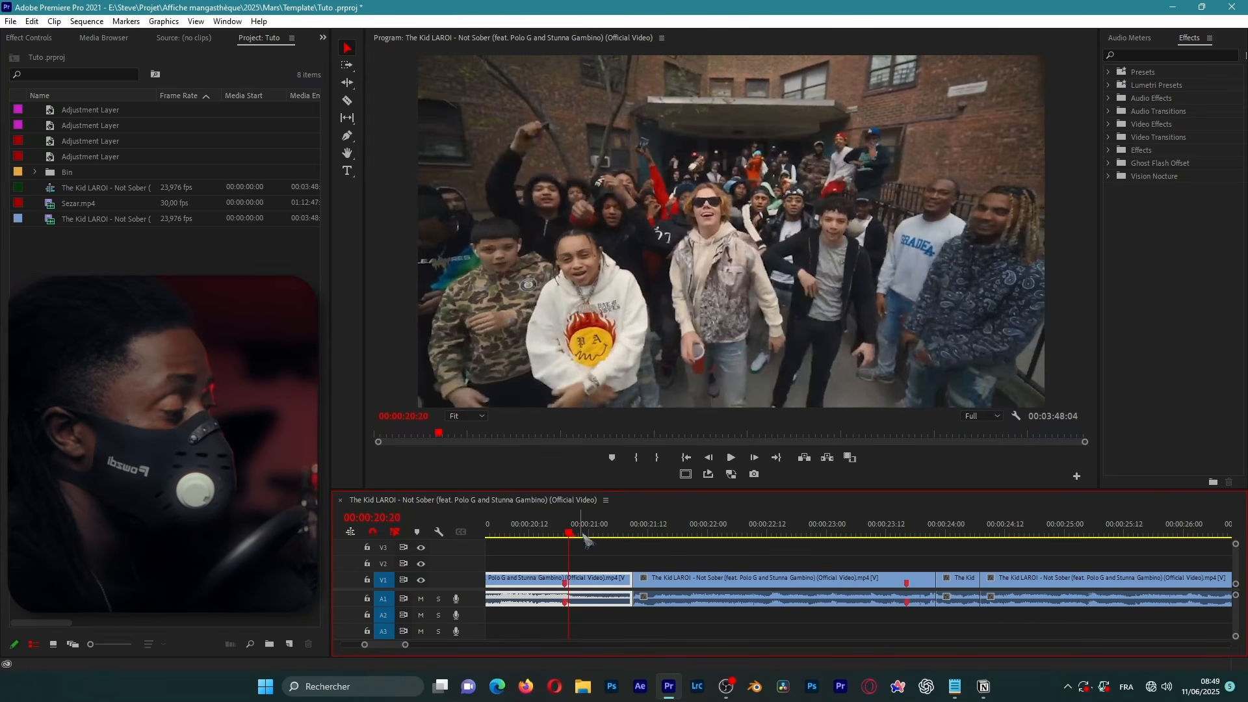
{"action": "scroll", "coordinate": [585, 536], "scroll_direction": "down", "scroll_amount": 5}
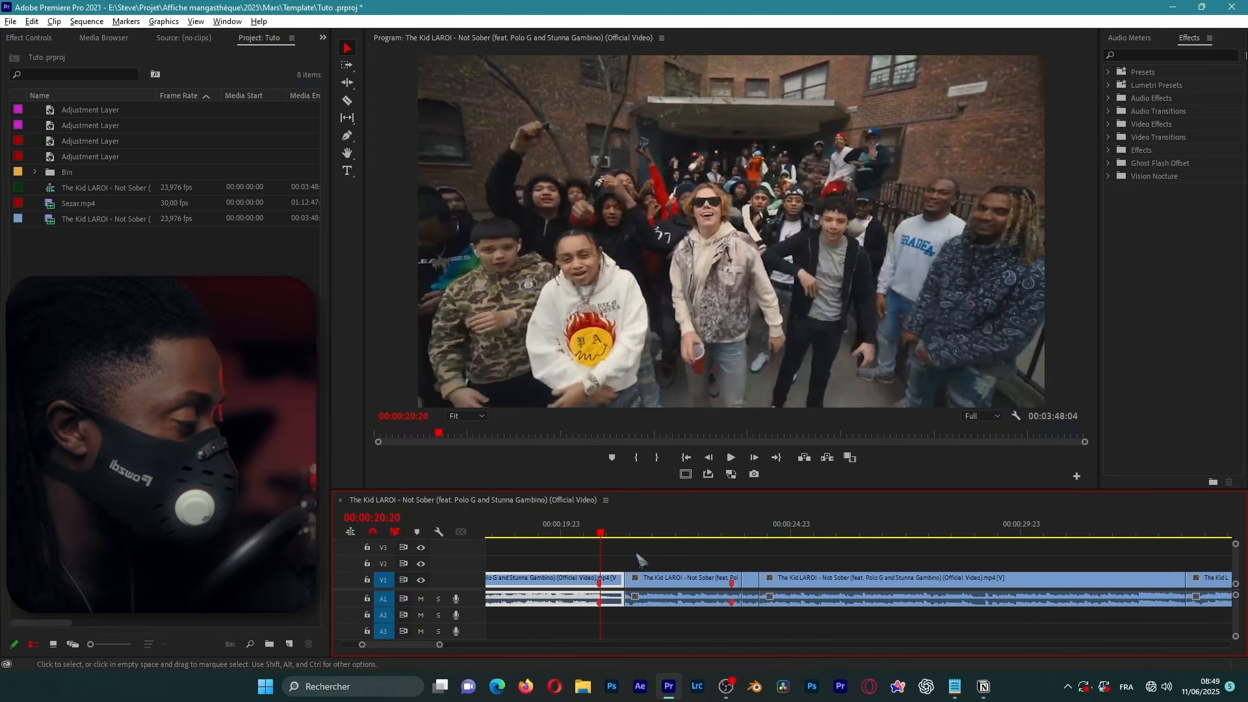
{"action": "scroll", "coordinate": [637, 559], "scroll_direction": "up", "scroll_amount": 1}
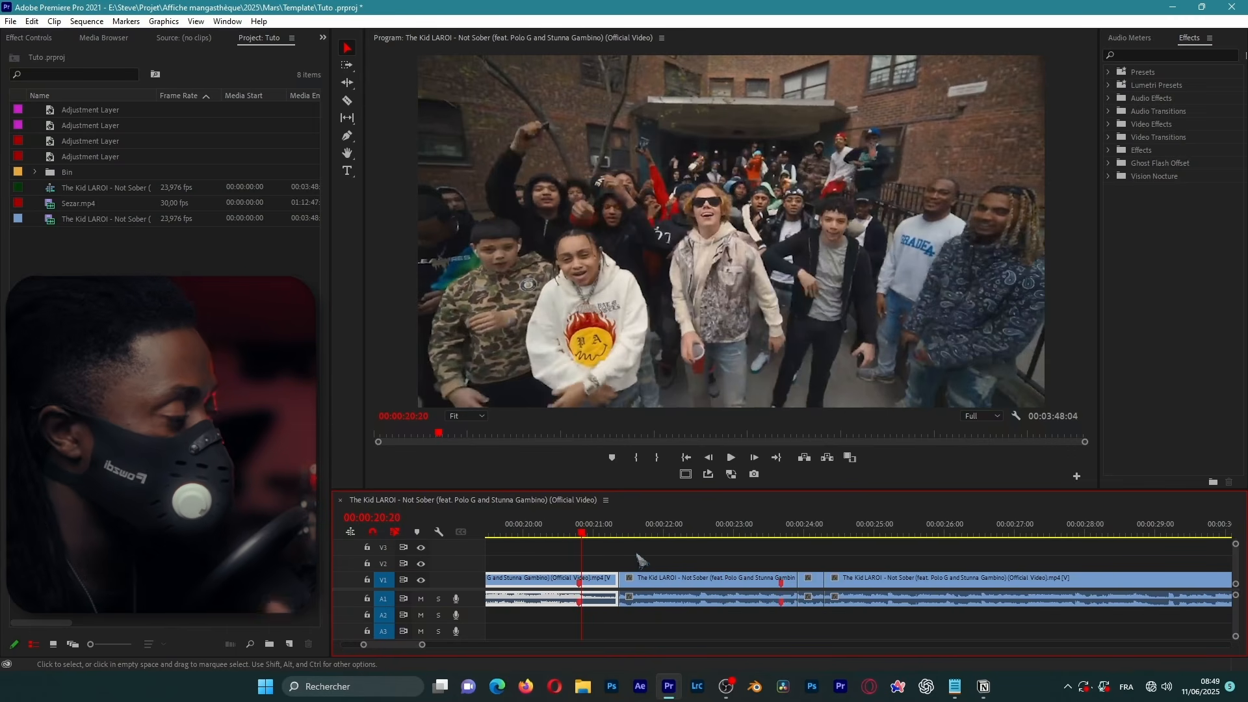
{"action": "scroll", "coordinate": [616, 559], "scroll_direction": "down", "scroll_amount": 3}
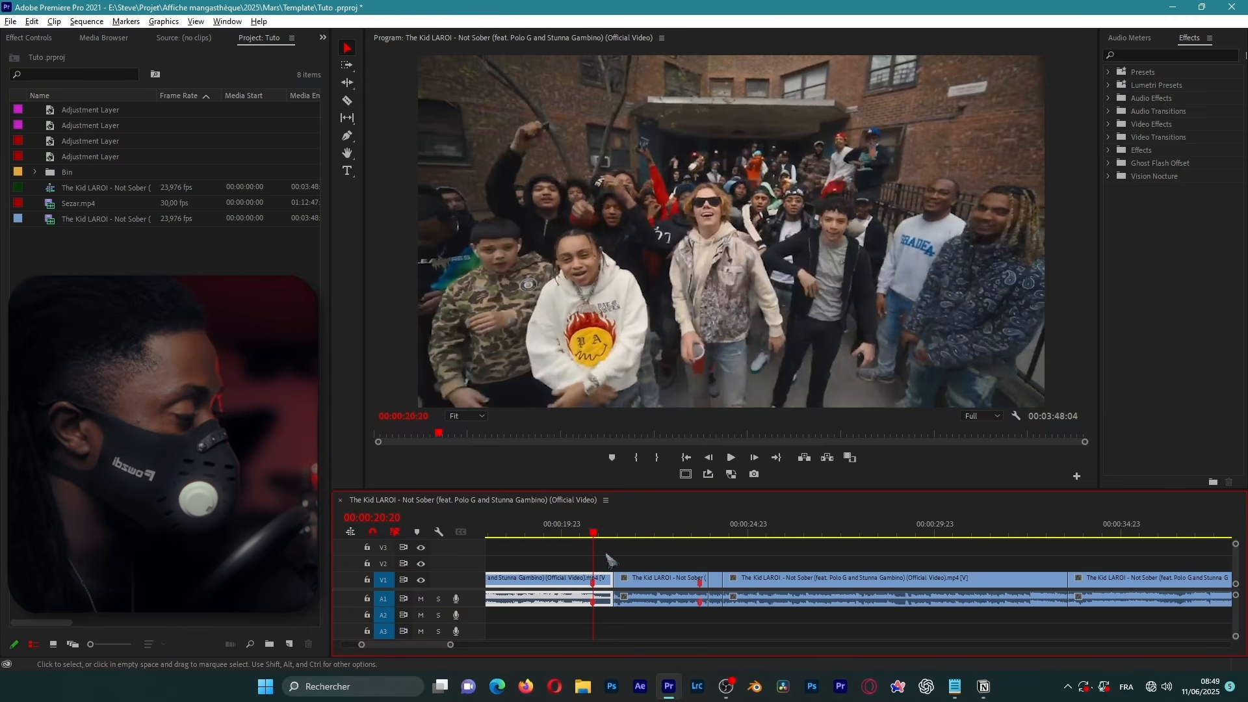
{"action": "left_click", "coordinate": [569, 534]}
{"action": "key", "text": "space"}
{"action": "scroll", "coordinate": [636, 558], "scroll_direction": "up", "scroll_amount": 3}
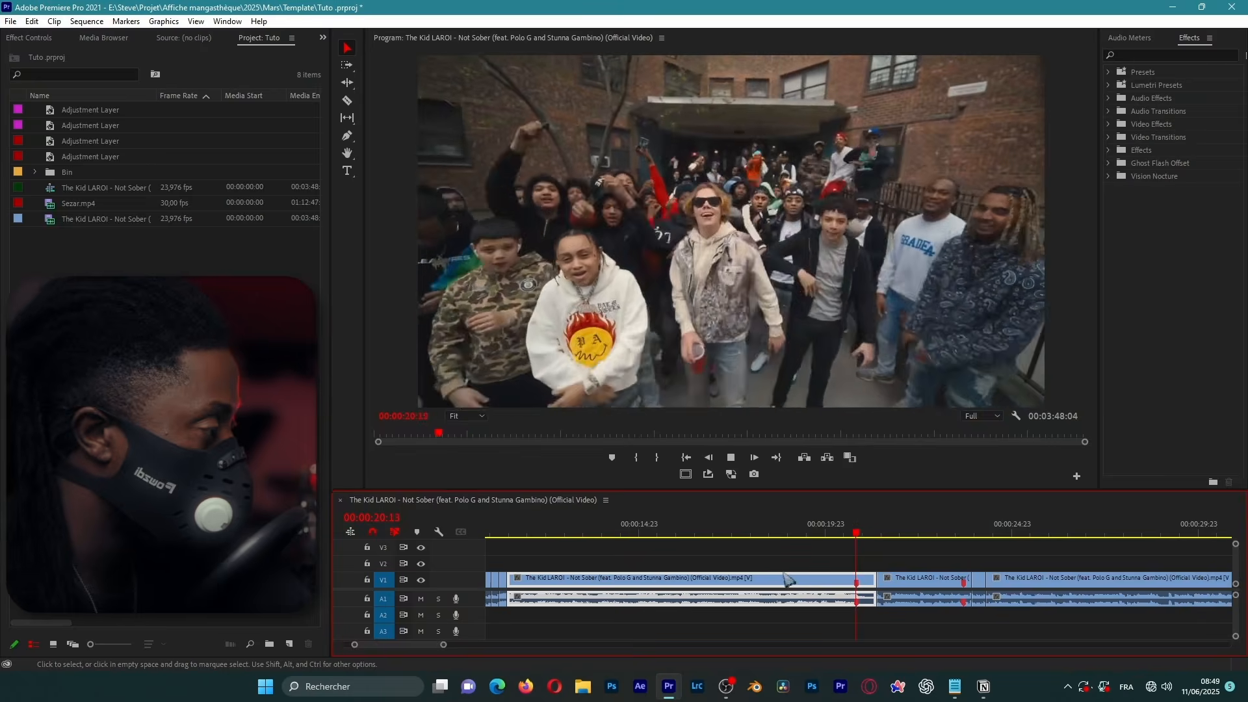
{"action": "key", "text": "space"}
Split the clip and its audio at 00:00:20:21, just after the red marker.
{"action": "left_click_drag", "start_coordinate": [855, 533], "coordinate": [792, 536]}
{"action": "scroll", "coordinate": [822, 537], "scroll_direction": "up", "scroll_amount": 7, "text": "alt"}
{"action": "key", "text": "Right"}
{"action": "key", "text": "Right"}
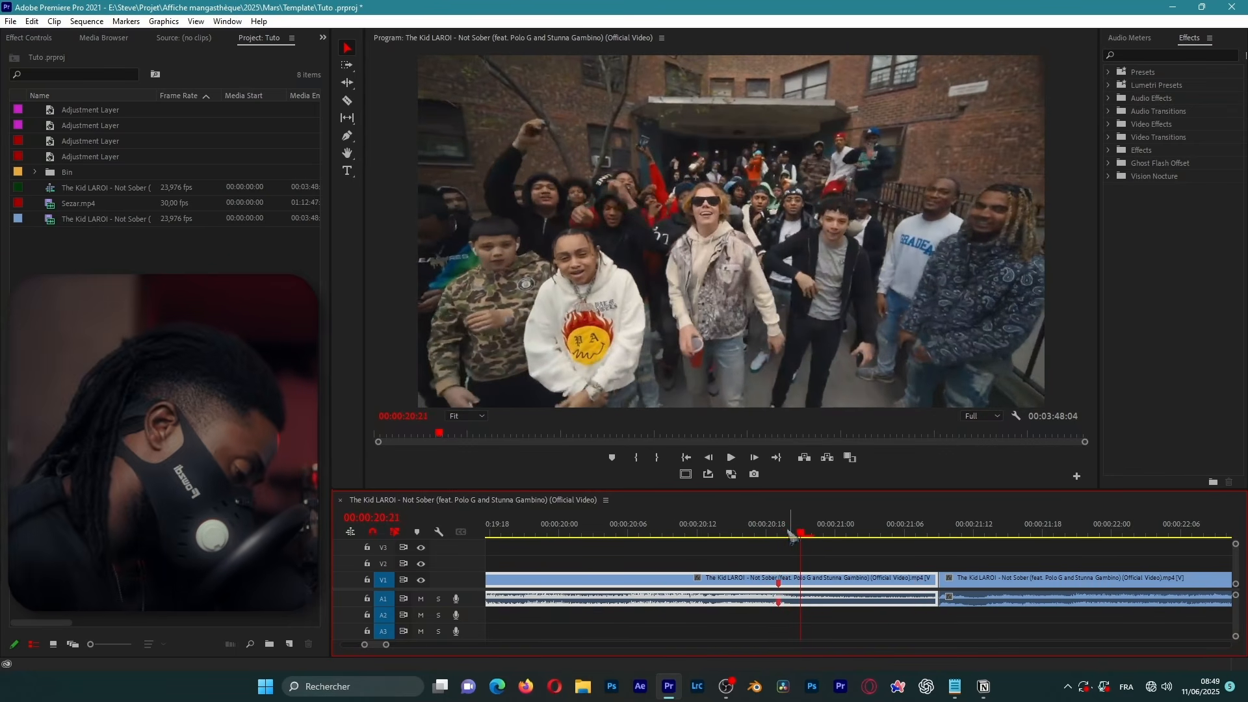
{"action": "key", "text": "ctrl+k"}
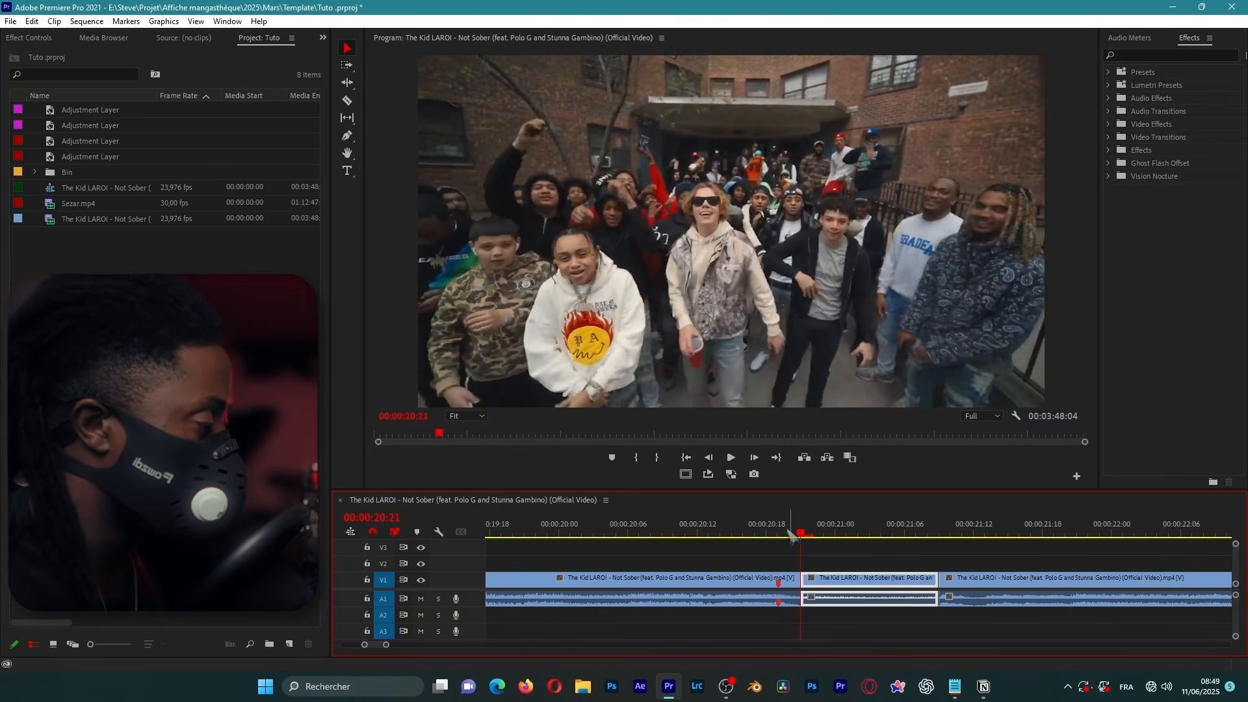
Add two more cuts at two-frame intervals, at 00:00:20:23 and 00:00:21:01.
{"action": "key", "text": "Right"}
{"action": "key", "text": "Right"}
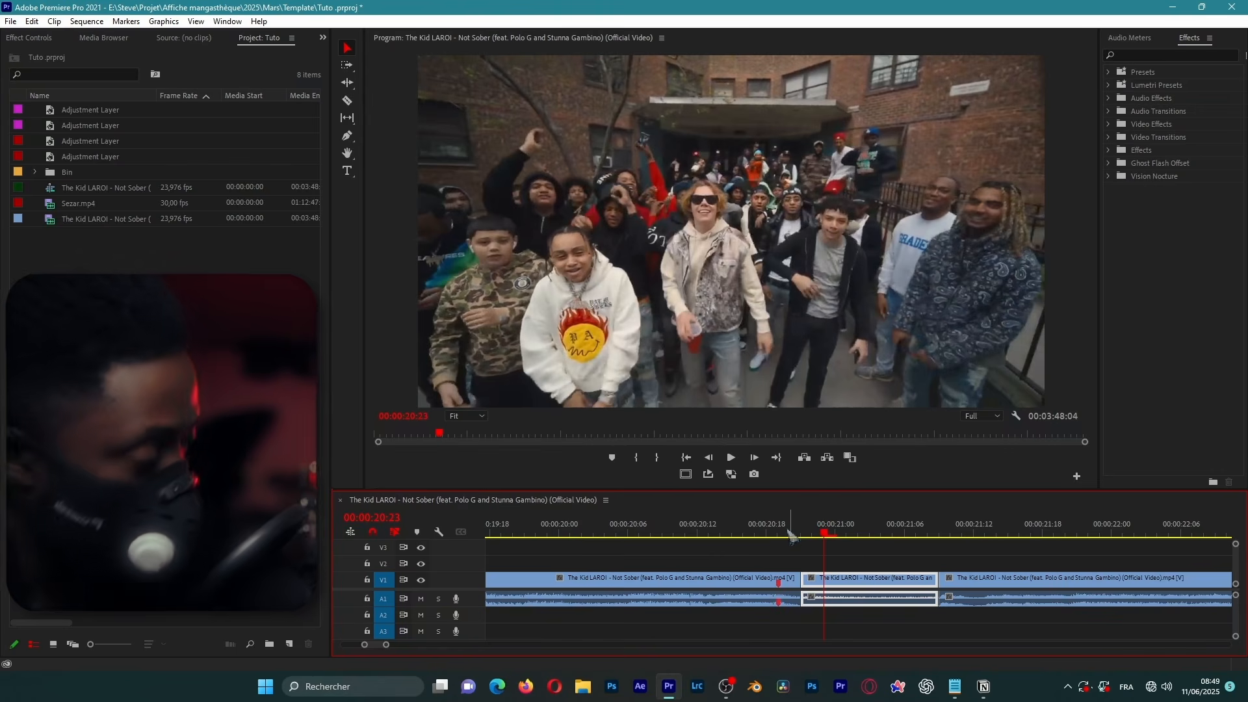
{"action": "key", "text": "ctrl+k"}
{"action": "key", "text": "Right"}
{"action": "key", "text": "Right"}
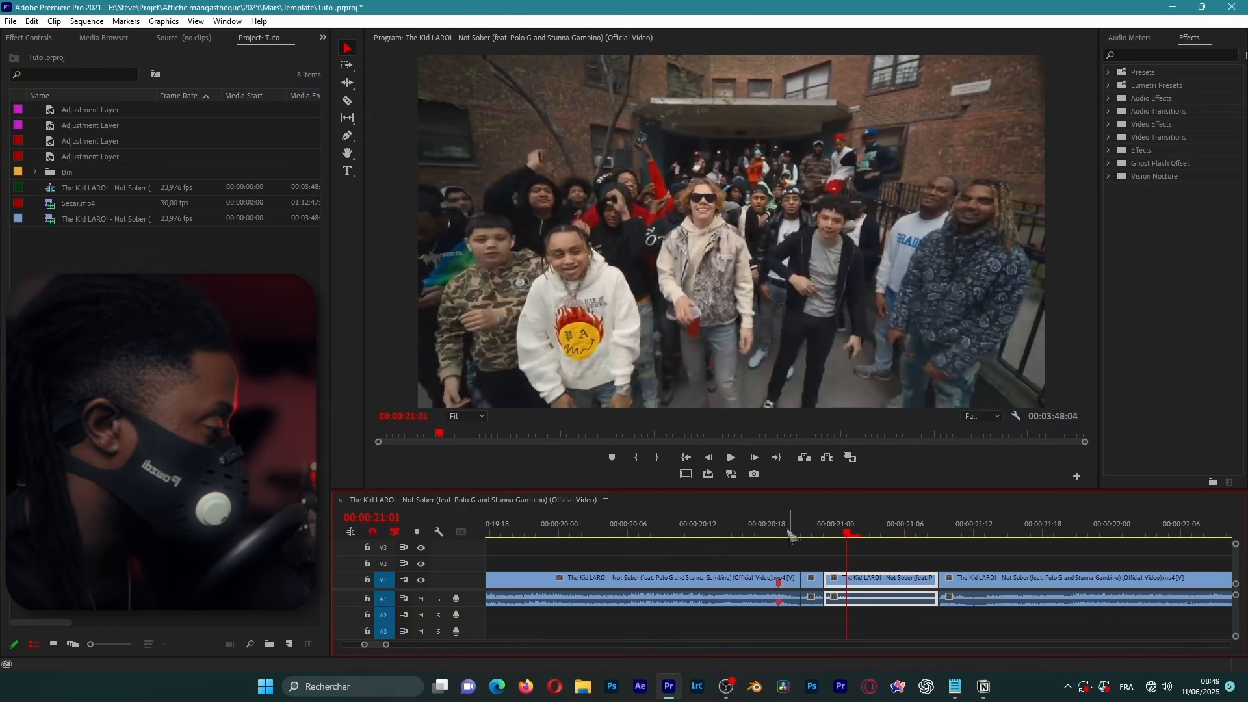
{"action": "key", "text": "ctrl+k"}
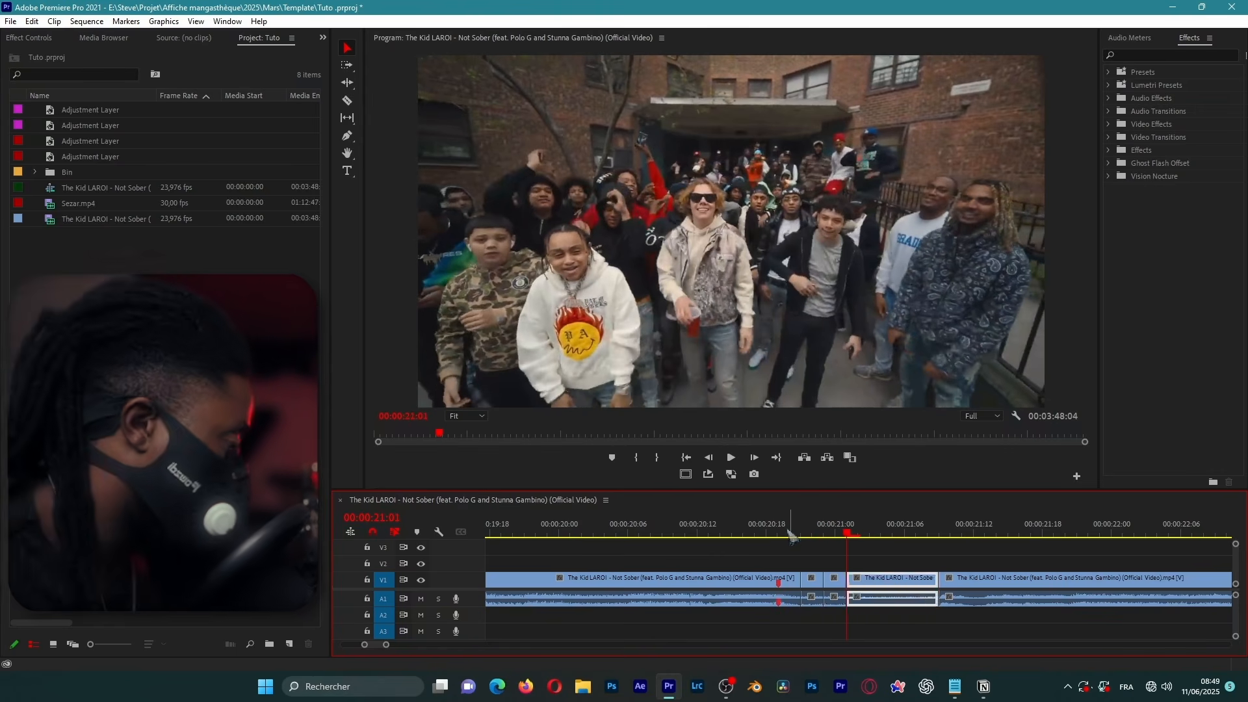
Continue the two-frame slicing with cuts at 00:00:21:03 and 00:00:21:05.
{"action": "key", "text": "Right"}
{"action": "key", "text": "Right"}
{"action": "key", "text": "ctrl+k"}
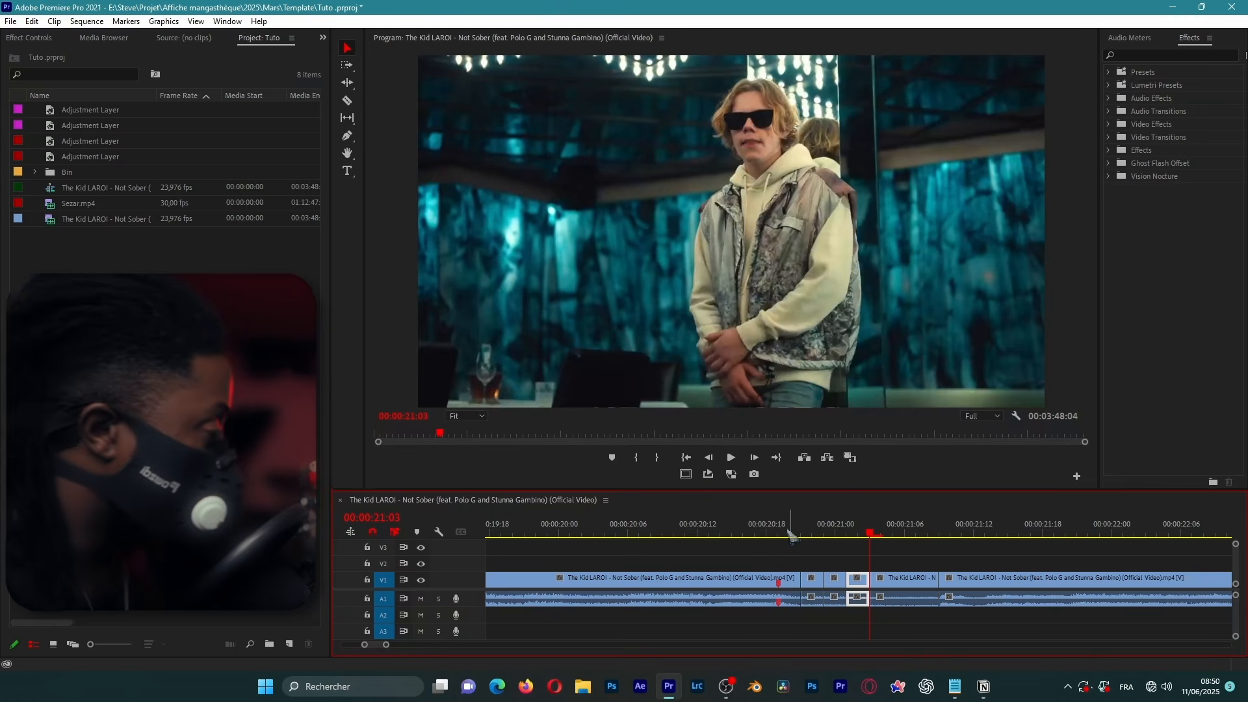
{"action": "key", "text": "Right"}
{"action": "key", "text": "Right"}
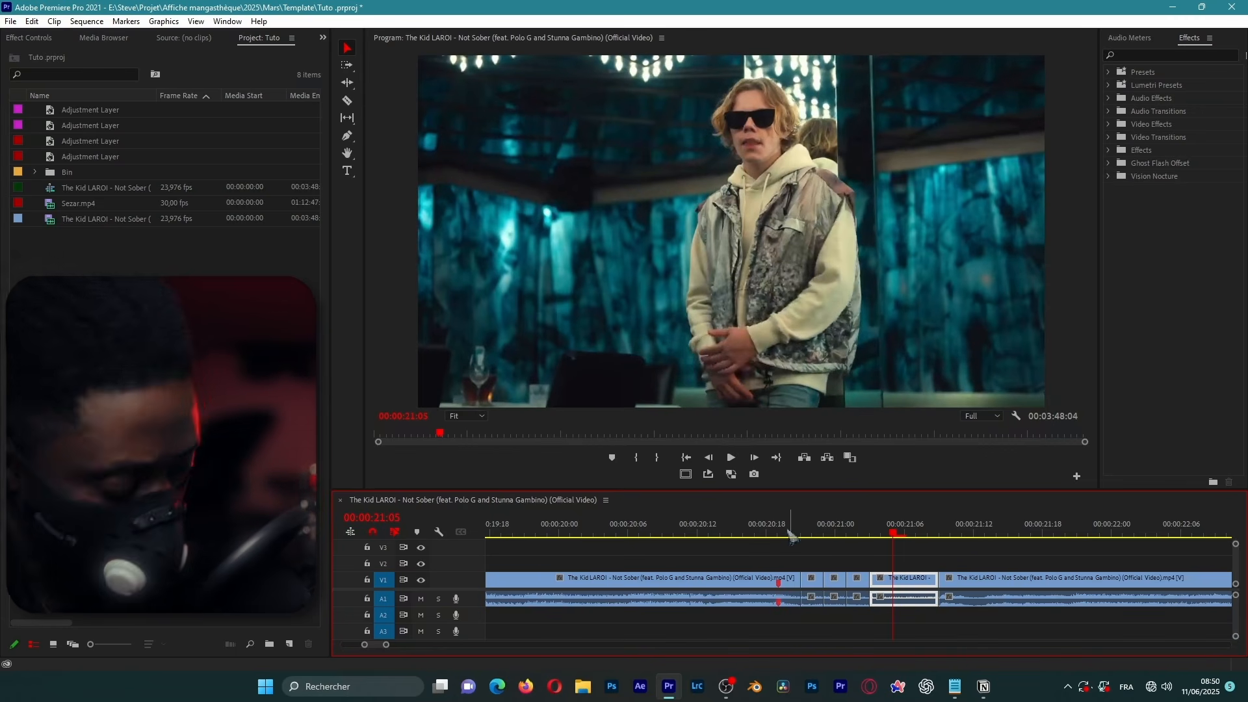
{"action": "key", "text": "ctrl+k"}
Make the last two-frame cut at 00:00:21:07 and deselect the slices.
{"action": "key", "text": "Right"}
{"action": "key", "text": "Right"}
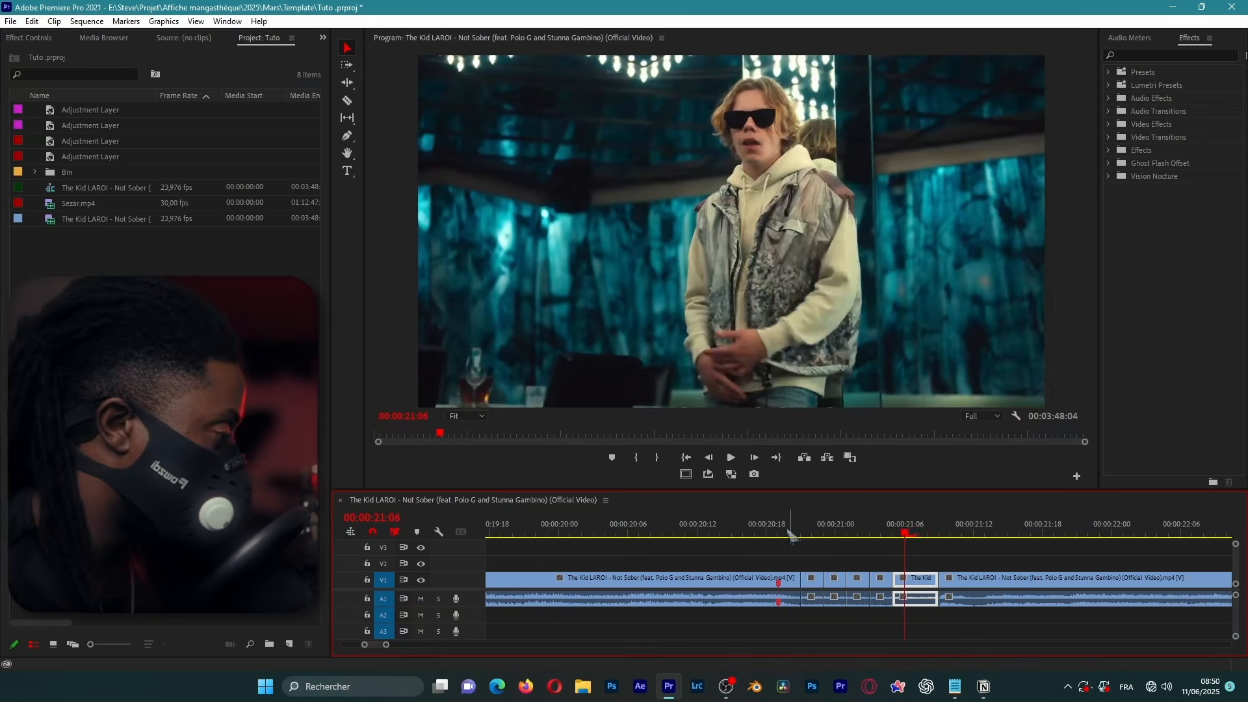
{"action": "key", "text": "ctrl+k"}
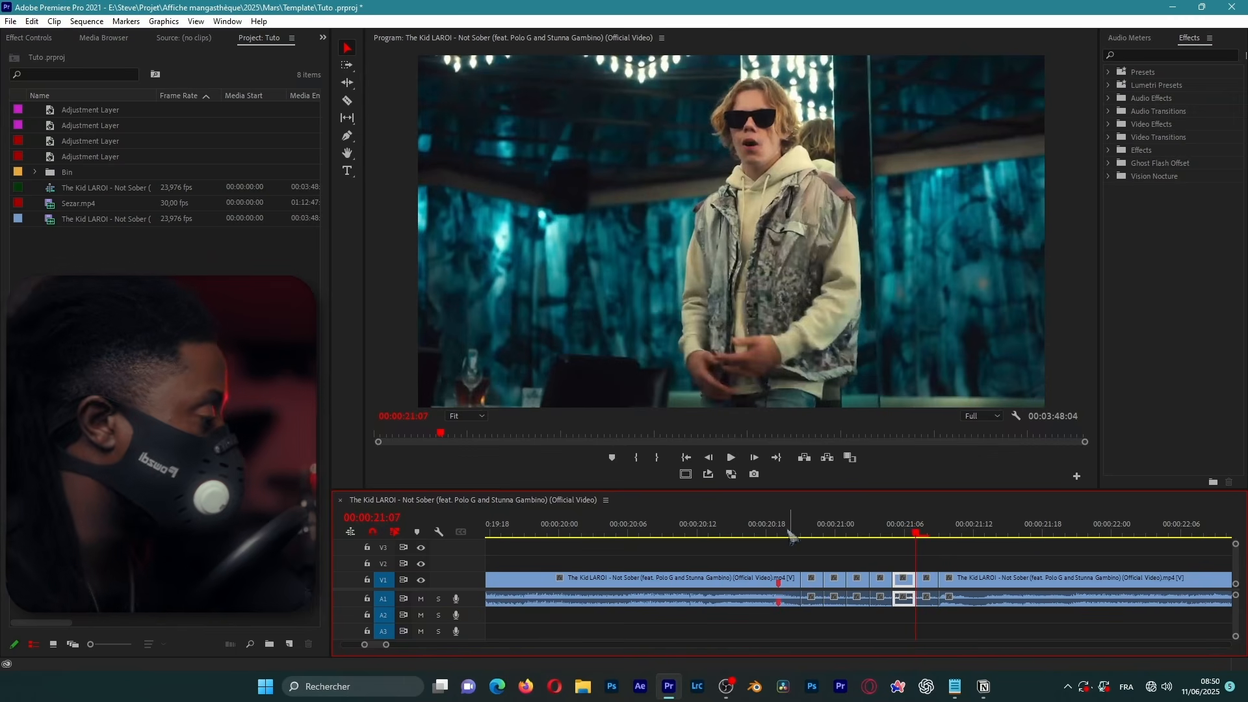
{"action": "left_click", "coordinate": [808, 544]}
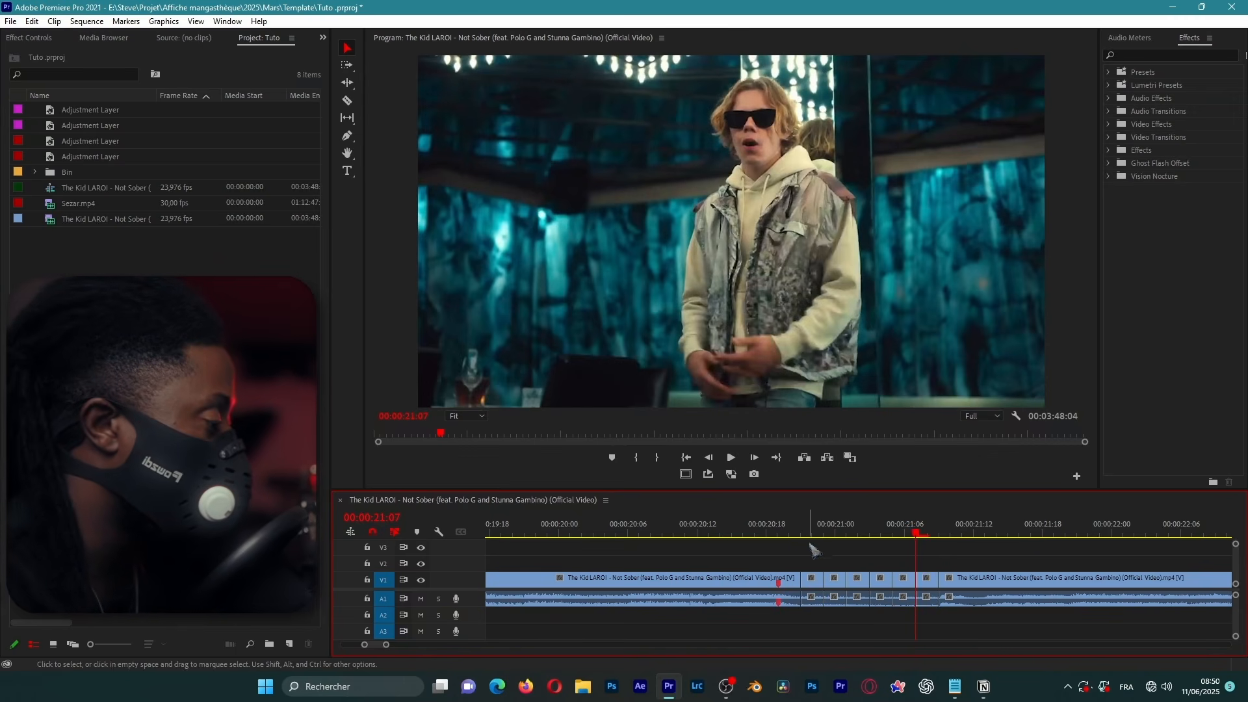
Delete only the video part of the first, third and fifth short slices after 00:00:20:21.
{"action": "left_click", "coordinate": [910, 532]}
{"action": "left_click_drag", "start_coordinate": [912, 535], "coordinate": [813, 534]}
{"action": "left_click", "coordinate": [824, 626]}
{"action": "left_click", "coordinate": [817, 584]}
{"action": "key", "text": "Delete"}
{"action": "left_click", "coordinate": [860, 586]}
{"action": "left_click", "coordinate": [882, 626]}
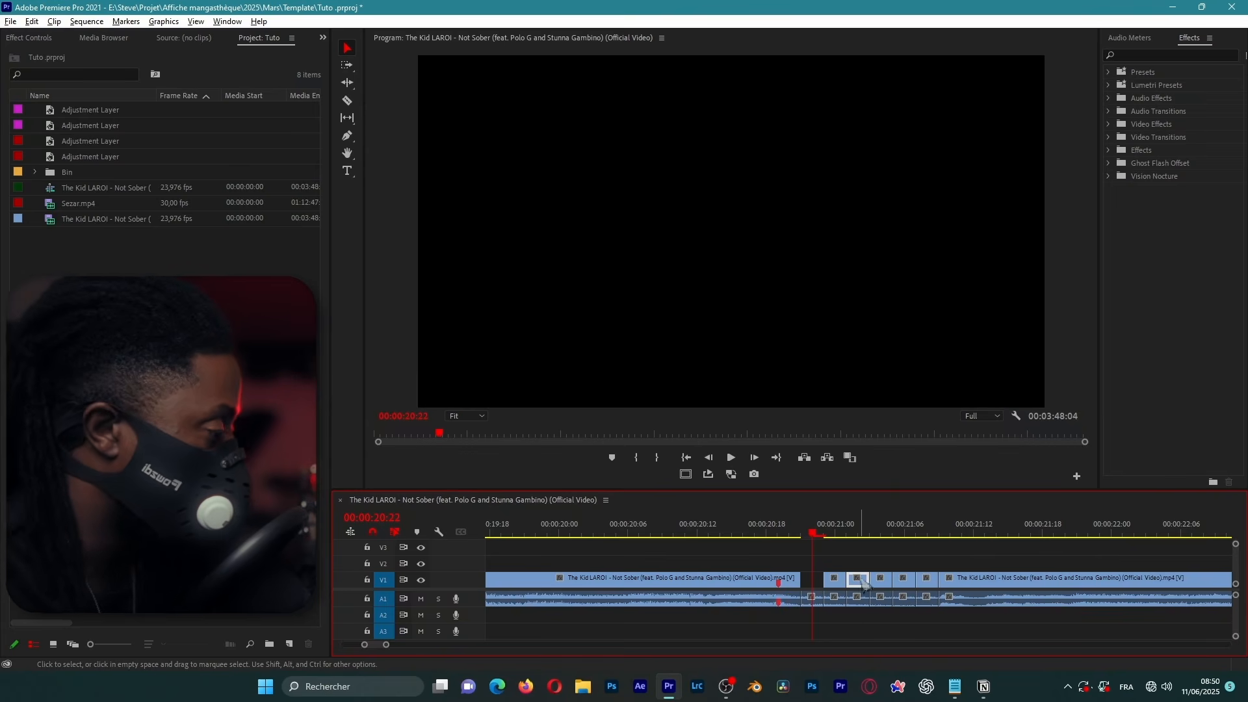
{"action": "key", "text": "Delete"}
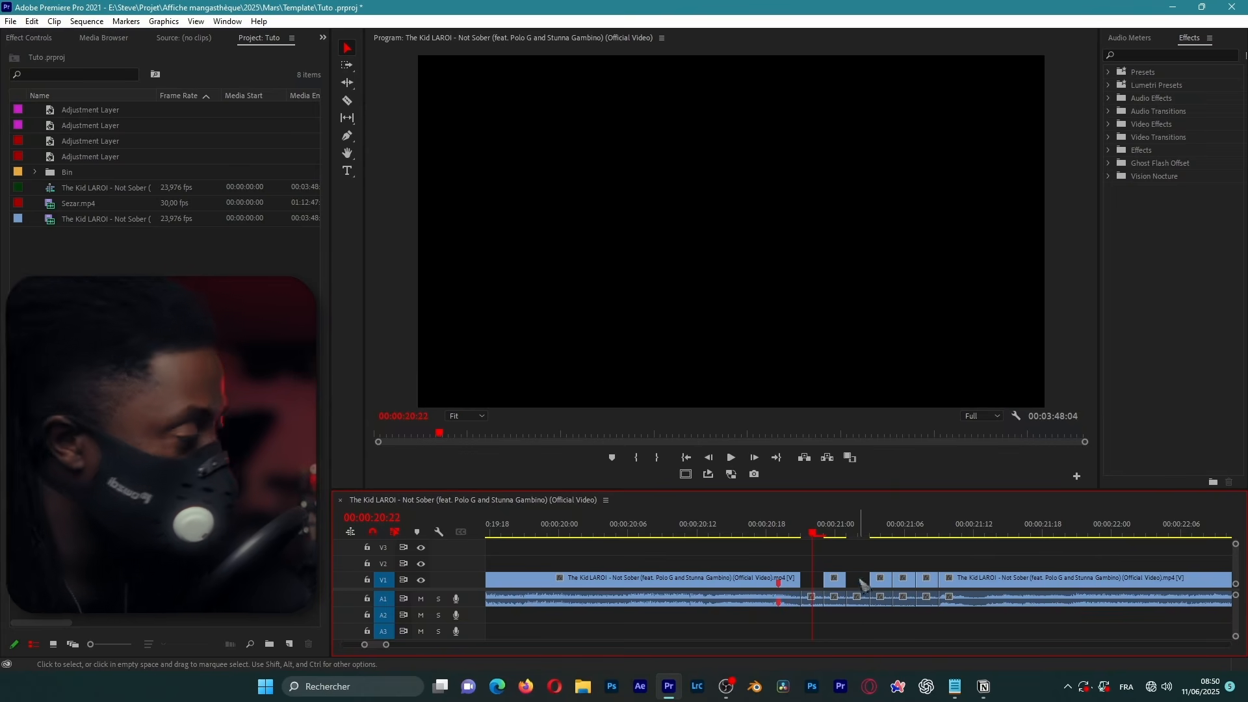
{"action": "left_click", "coordinate": [902, 583], "text": "alt"}
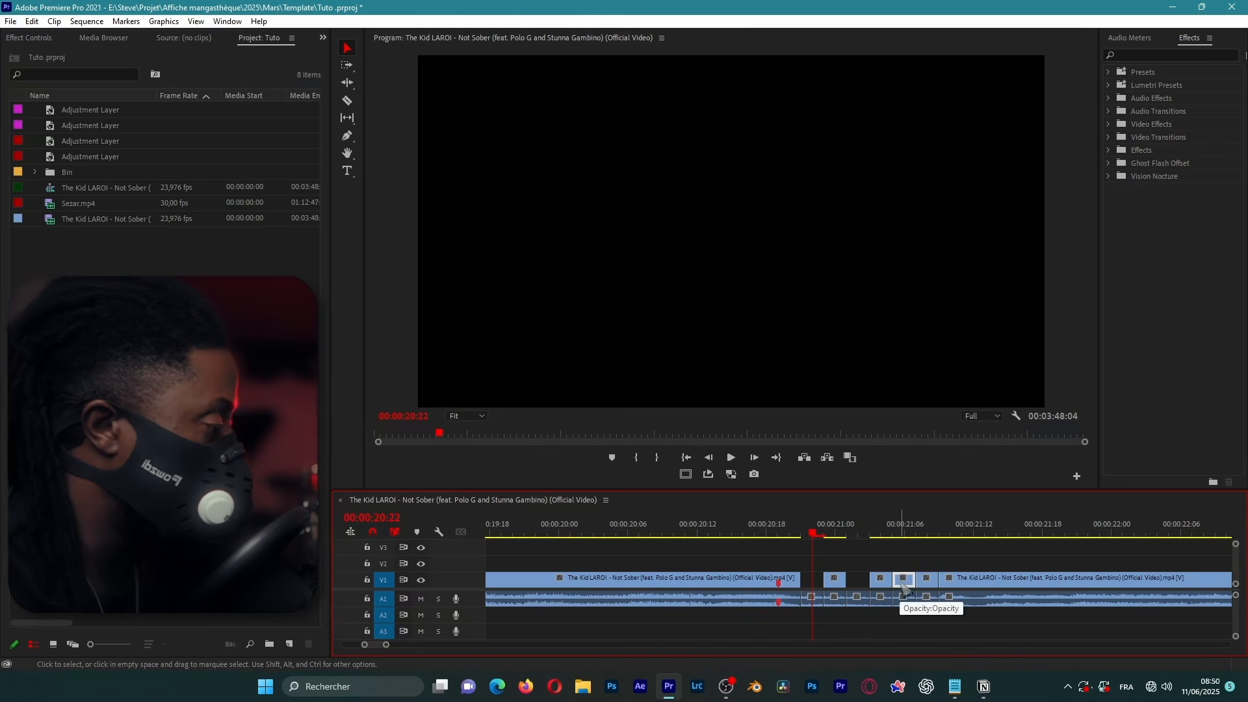
Play the sequence across the alternating slices and gaps to check the flicker effect.
{"action": "scroll", "coordinate": [747, 537], "scroll_direction": "up", "scroll_amount": 2}
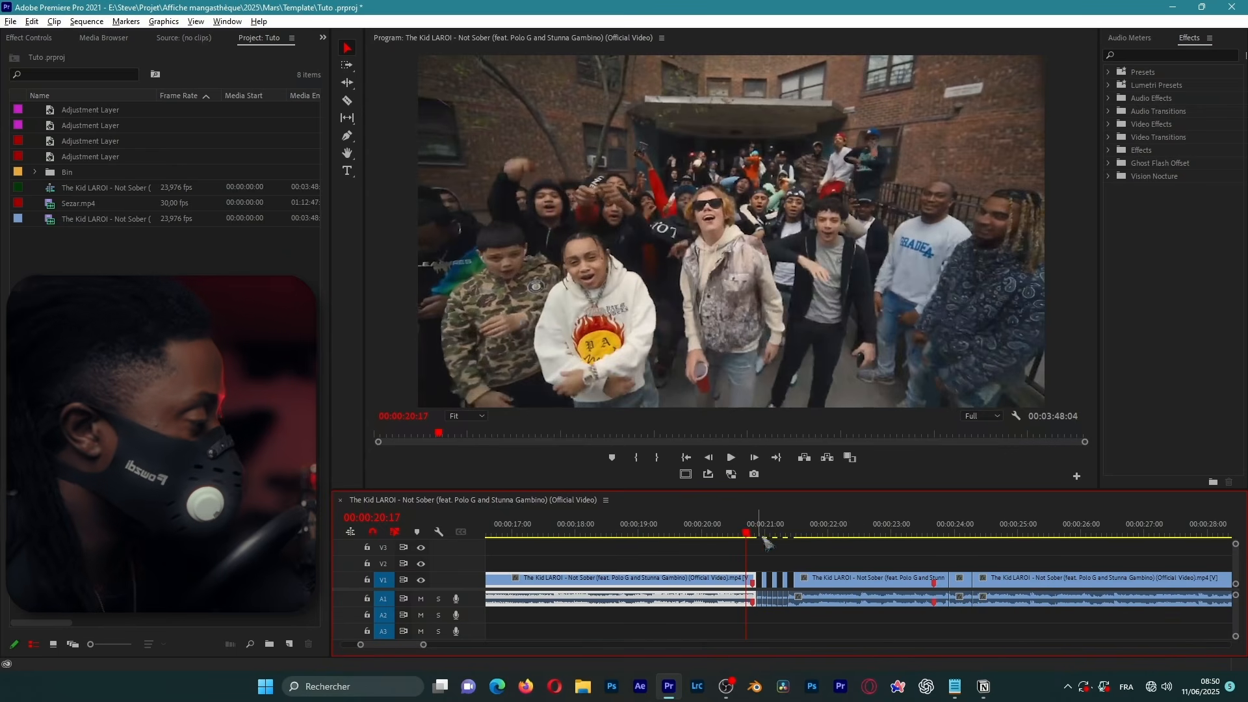
{"action": "left_click_drag", "start_coordinate": [748, 535], "coordinate": [706, 533]}
{"action": "key", "text": "space"}
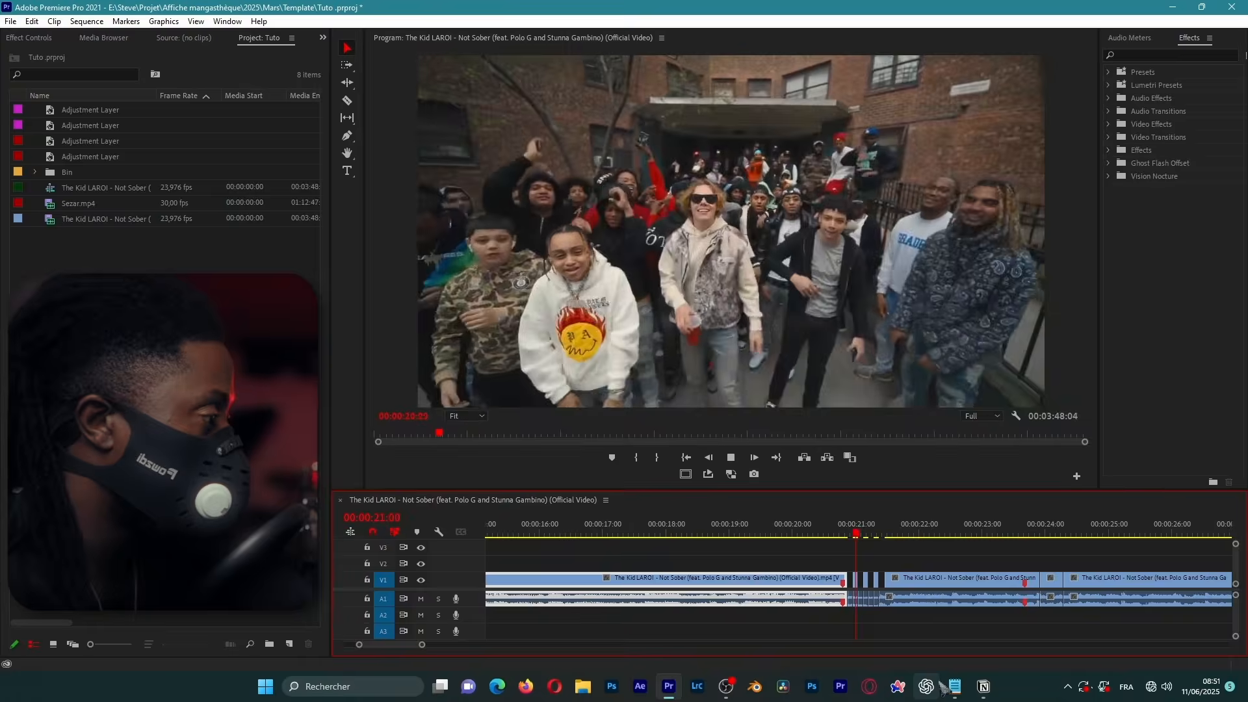
{"action": "key", "text": "space"}
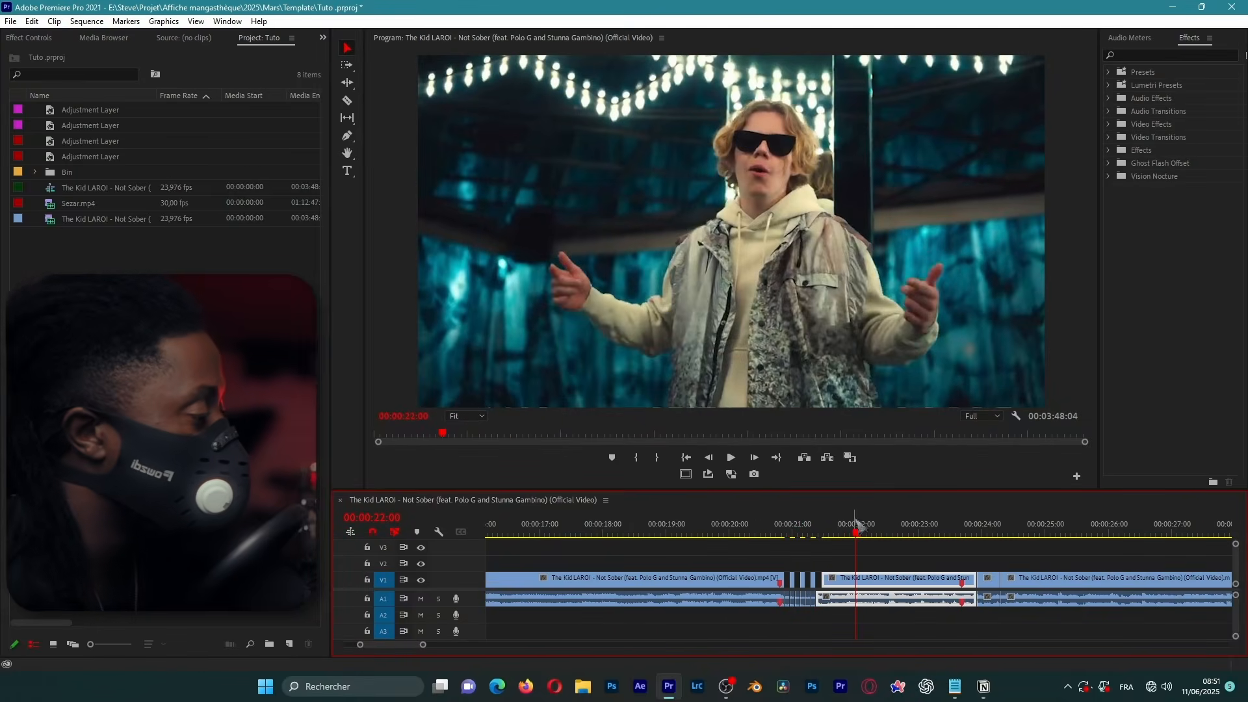
{"action": "left_click", "coordinate": [748, 528]}
{"action": "key", "text": "space"}
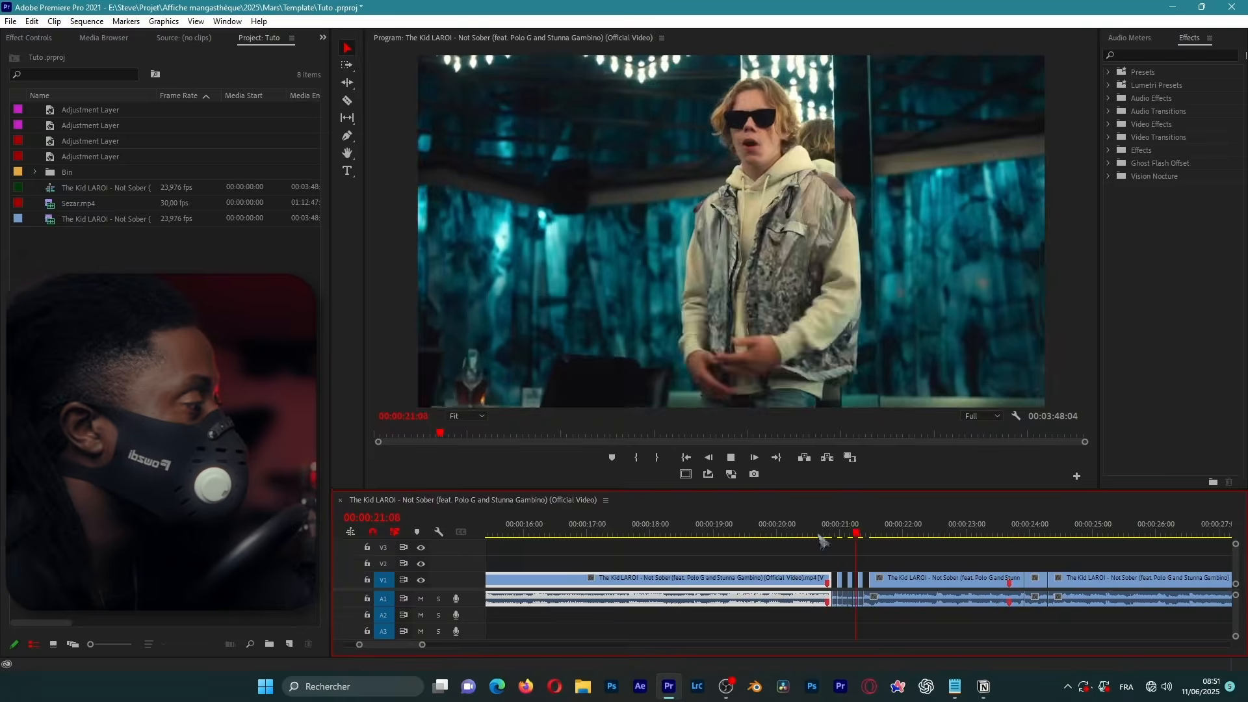
{"action": "key", "text": "space"}
Extend the start of the first remaining video slice back to 00:00:20:22.
{"action": "scroll", "coordinate": [770, 544], "scroll_direction": "up", "scroll_amount": 6}
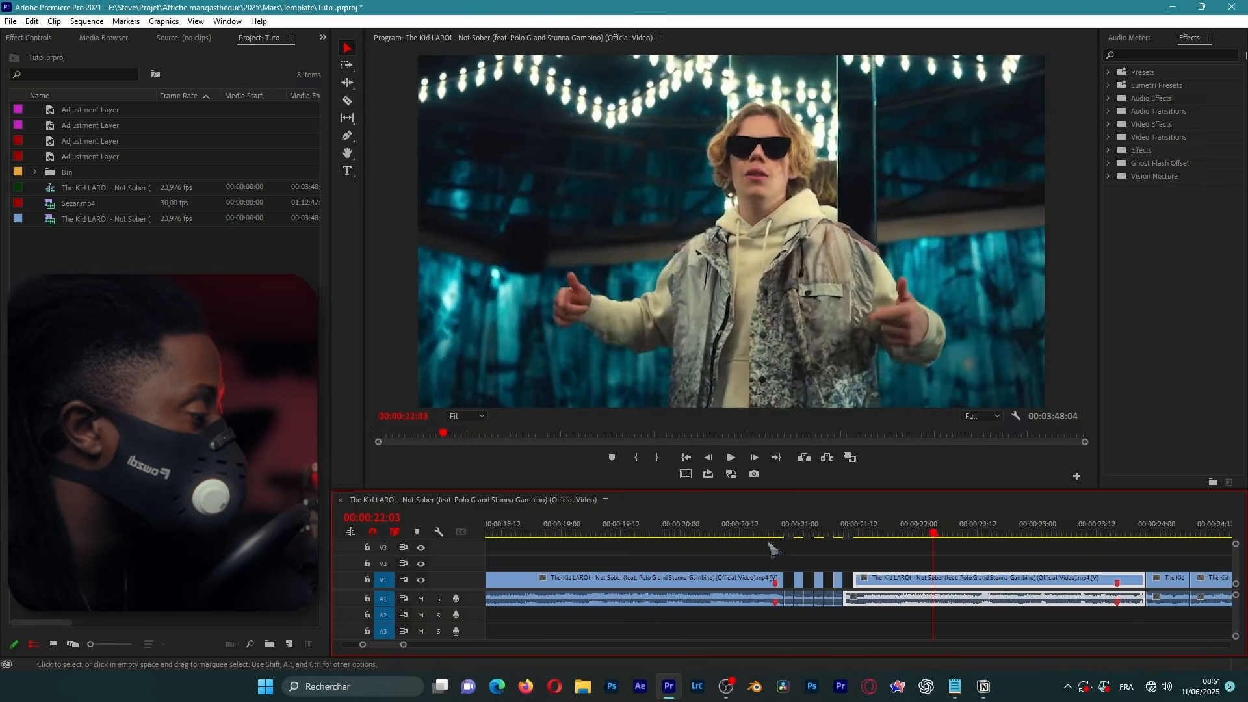
{"action": "left_click_drag", "start_coordinate": [732, 530], "coordinate": [806, 535]}
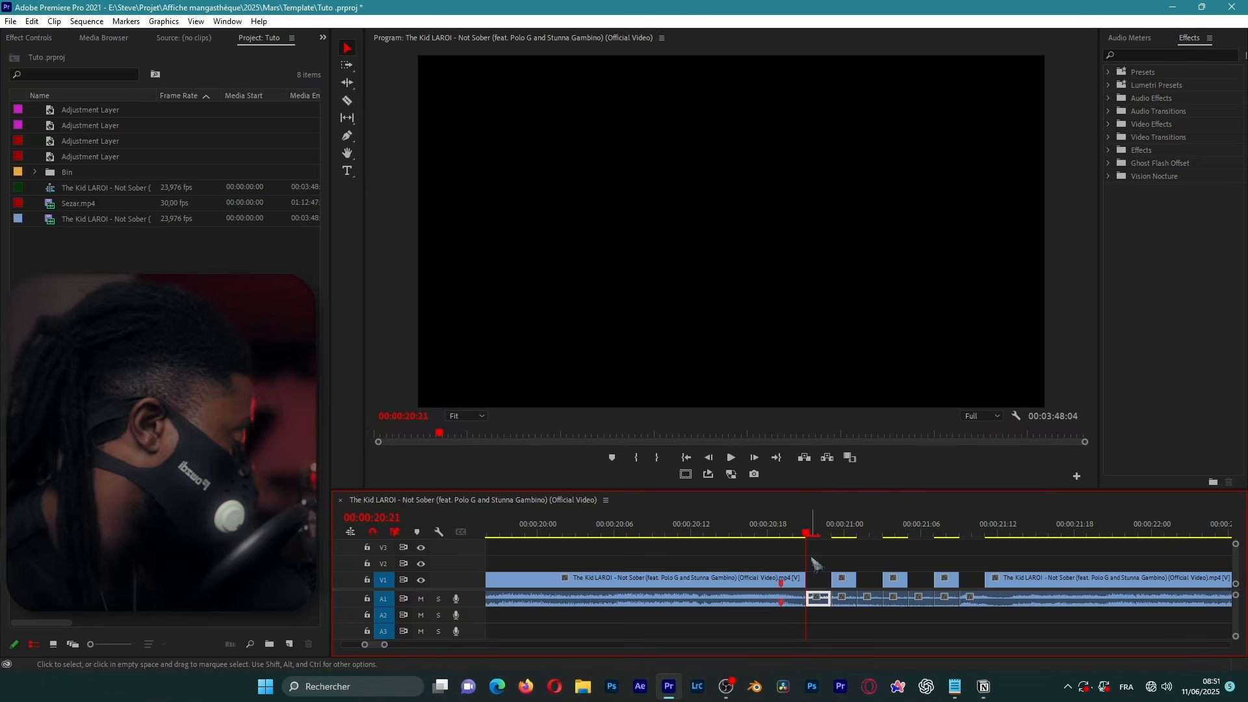
{"action": "key", "text": "Right"}
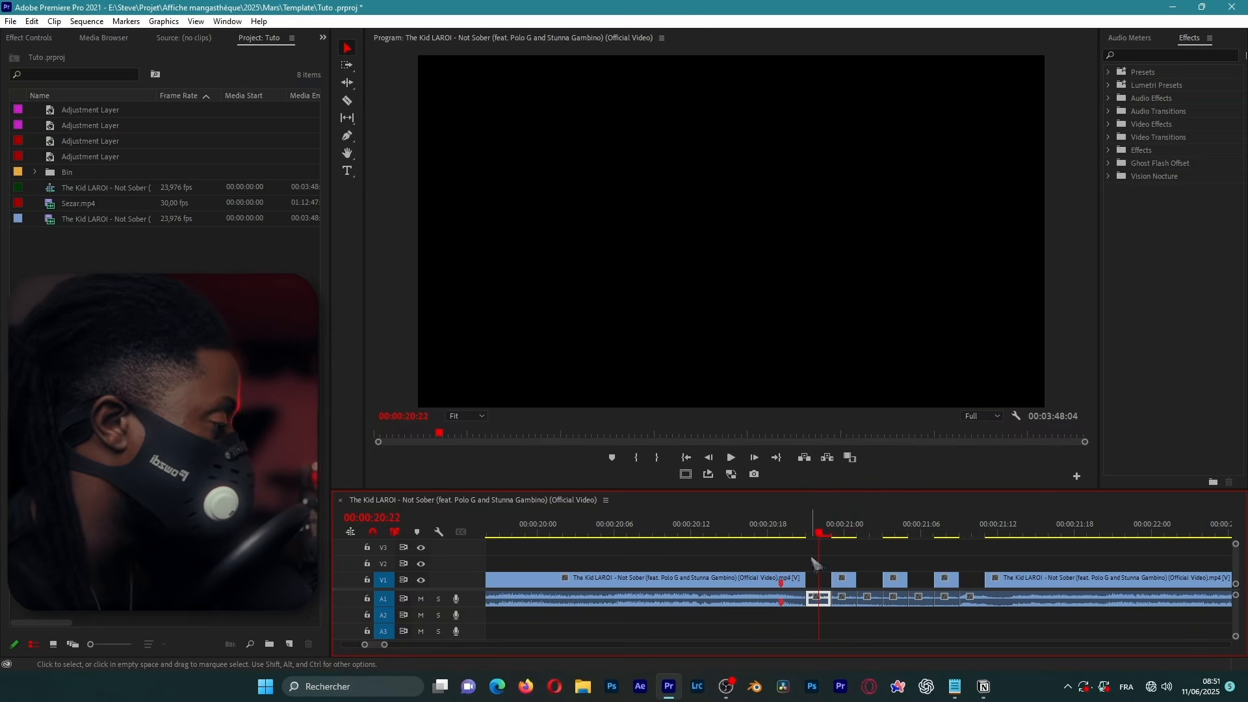
{"action": "left_click_drag", "start_coordinate": [835, 578], "coordinate": [821, 578]}
Extend the starts of the second and third video slices and of the following clip one frame earlier.
{"action": "left_click", "coordinate": [845, 581]}
{"action": "key", "text": "Right"}
{"action": "key", "text": "Right"}
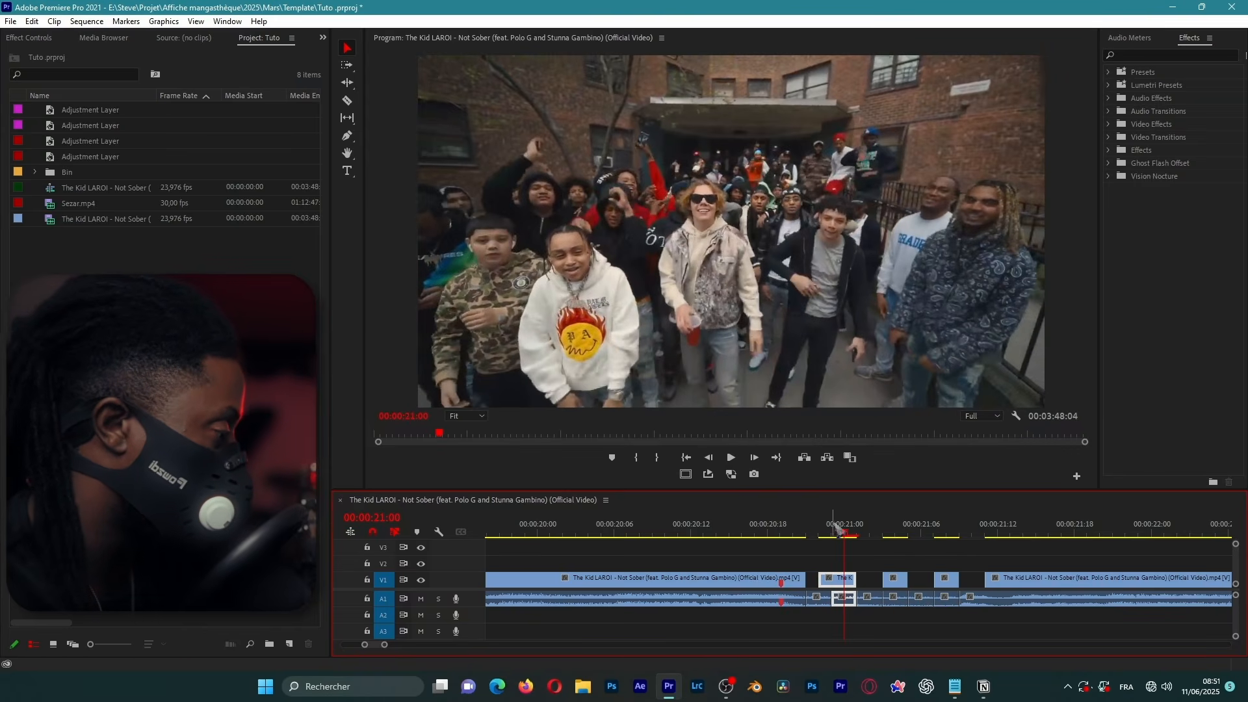
{"action": "left_click_drag", "start_coordinate": [844, 531], "coordinate": [884, 534]}
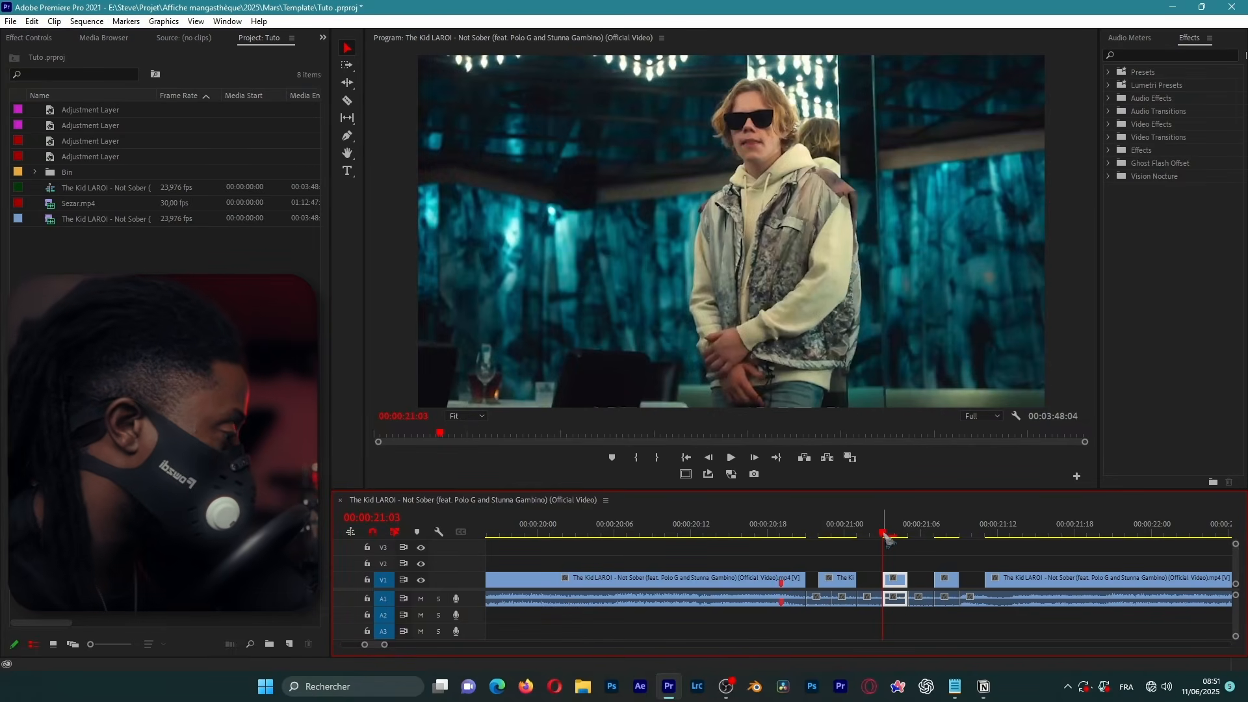
{"action": "key", "text": "Left"}
{"action": "left_click", "coordinate": [901, 579]}
{"action": "left_click_drag", "start_coordinate": [891, 579], "coordinate": [988, 541]}
Replay the flicker section from just before the first gap to review its new timing.
{"action": "key", "text": "space"}
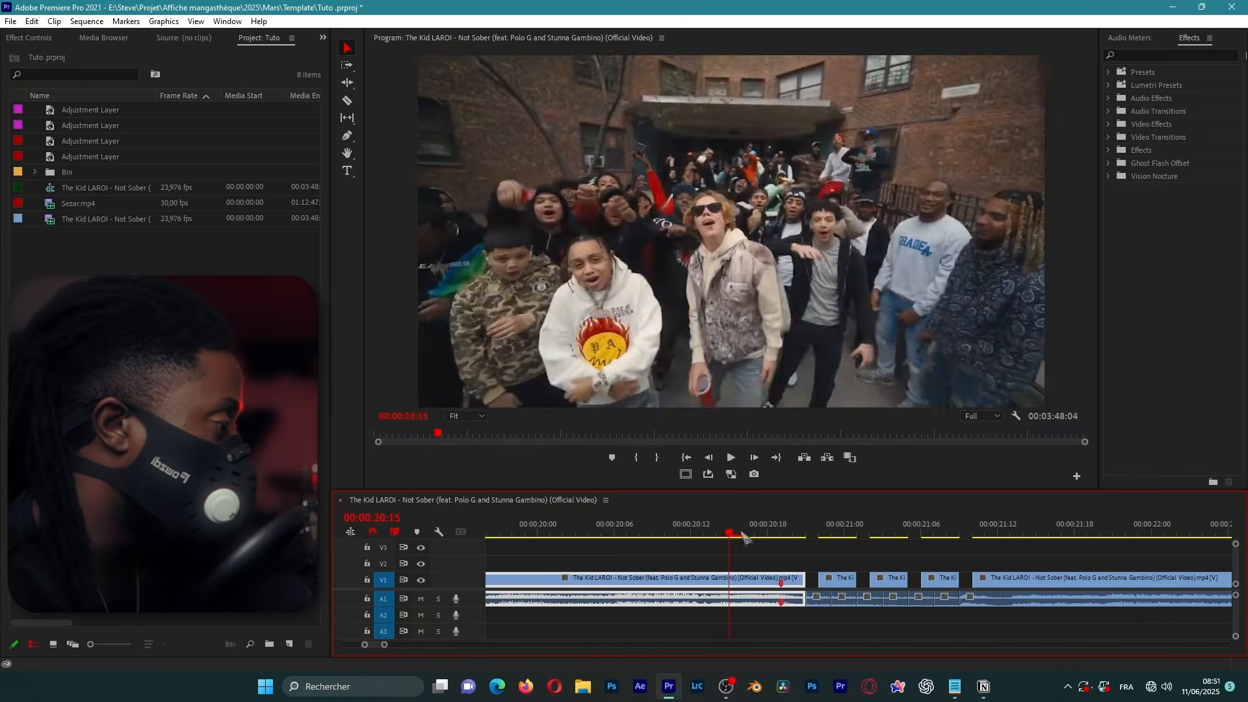
{"action": "key", "text": "space"}
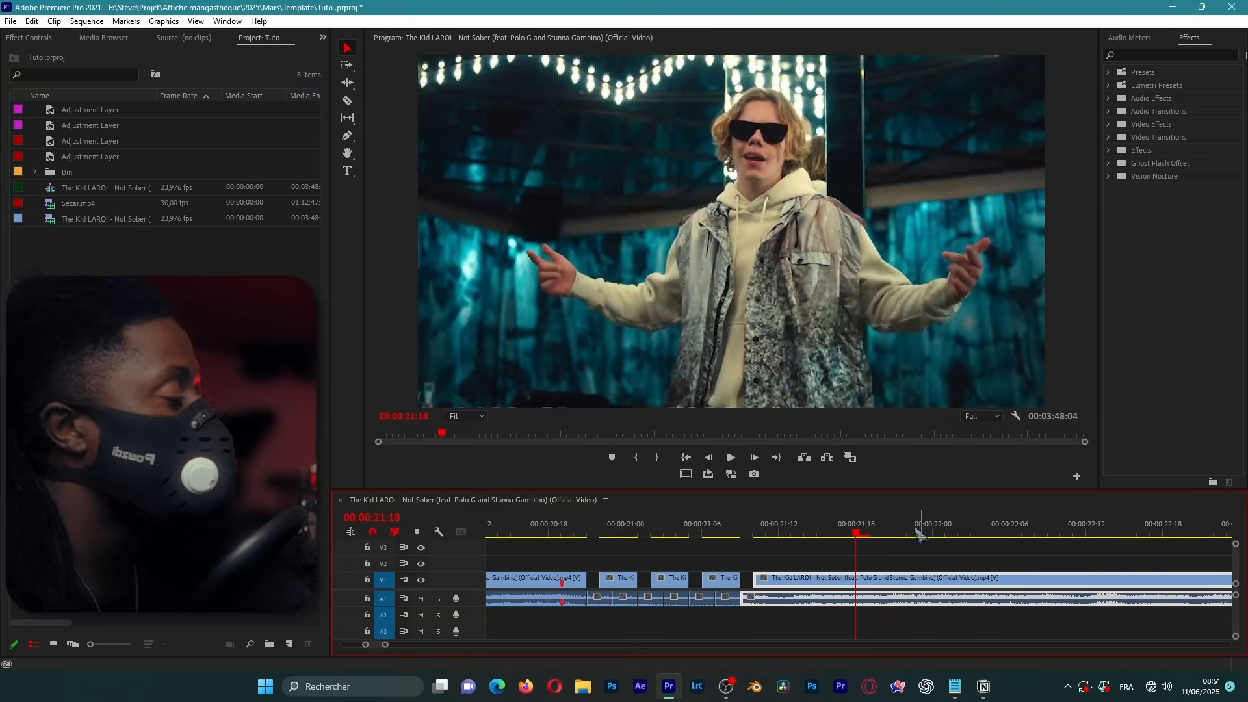
{"action": "left_click_drag", "start_coordinate": [857, 535], "coordinate": [564, 533]}
{"action": "key", "text": "space"}
{"action": "key", "text": "space"}
Scrub through the next shot change between the red marker at 00:00:23:16 and about 00:00:24:04.
{"action": "scroll", "coordinate": [776, 523], "scroll_direction": "down", "scroll_amount": 5}
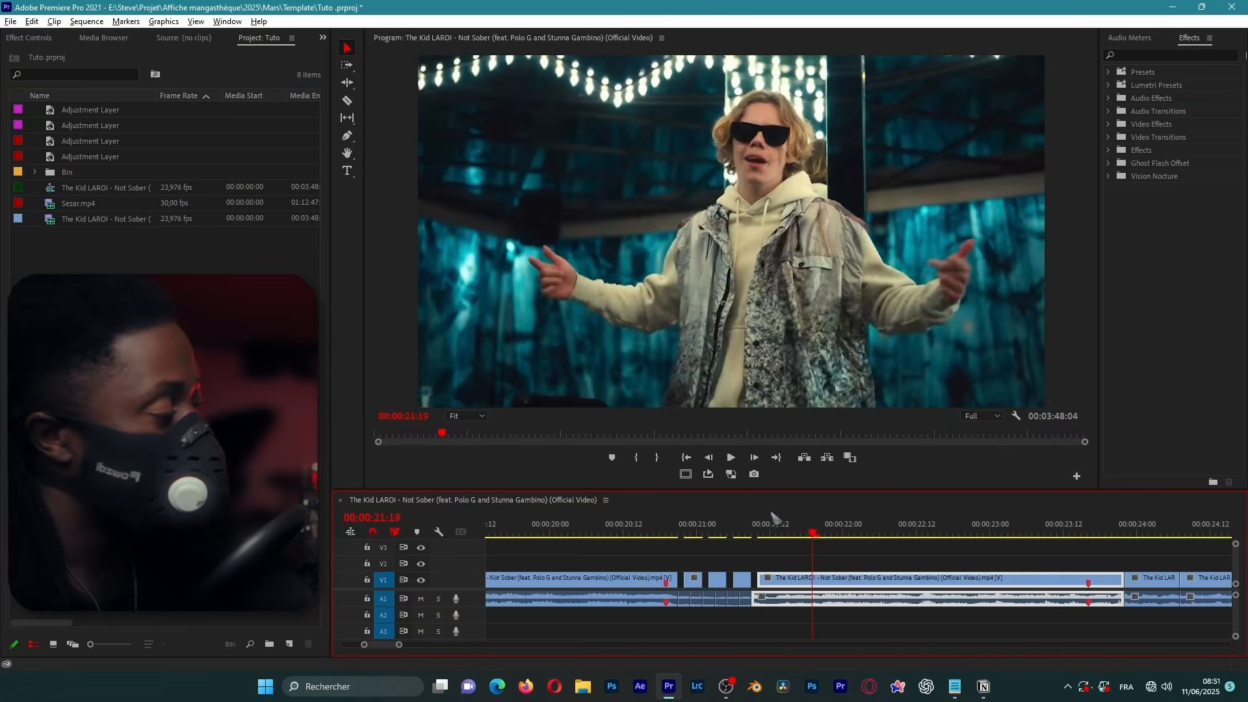
{"action": "scroll", "coordinate": [779, 525], "scroll_direction": "down", "scroll_amount": 2}
{"action": "left_click_drag", "start_coordinate": [783, 533], "coordinate": [861, 544]}
{"action": "scroll", "coordinate": [868, 542], "scroll_direction": "up", "scroll_amount": 4}
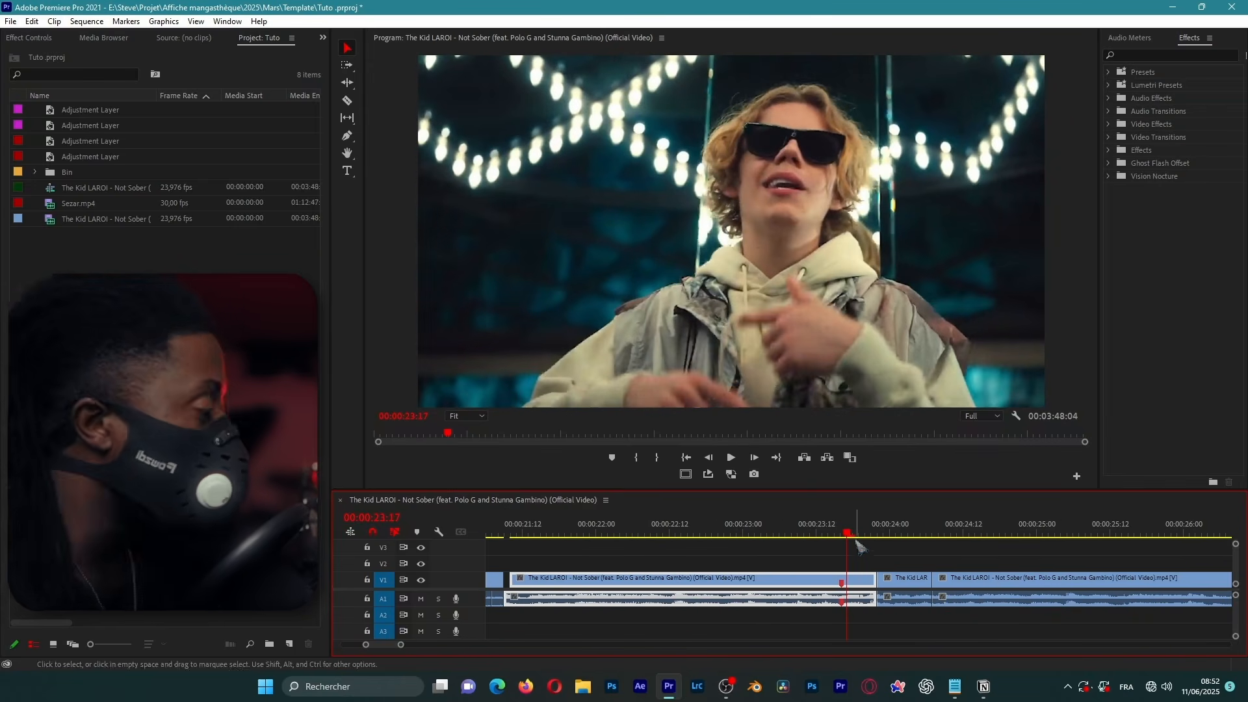
{"action": "left_click_drag", "start_coordinate": [843, 536], "coordinate": [917, 555]}
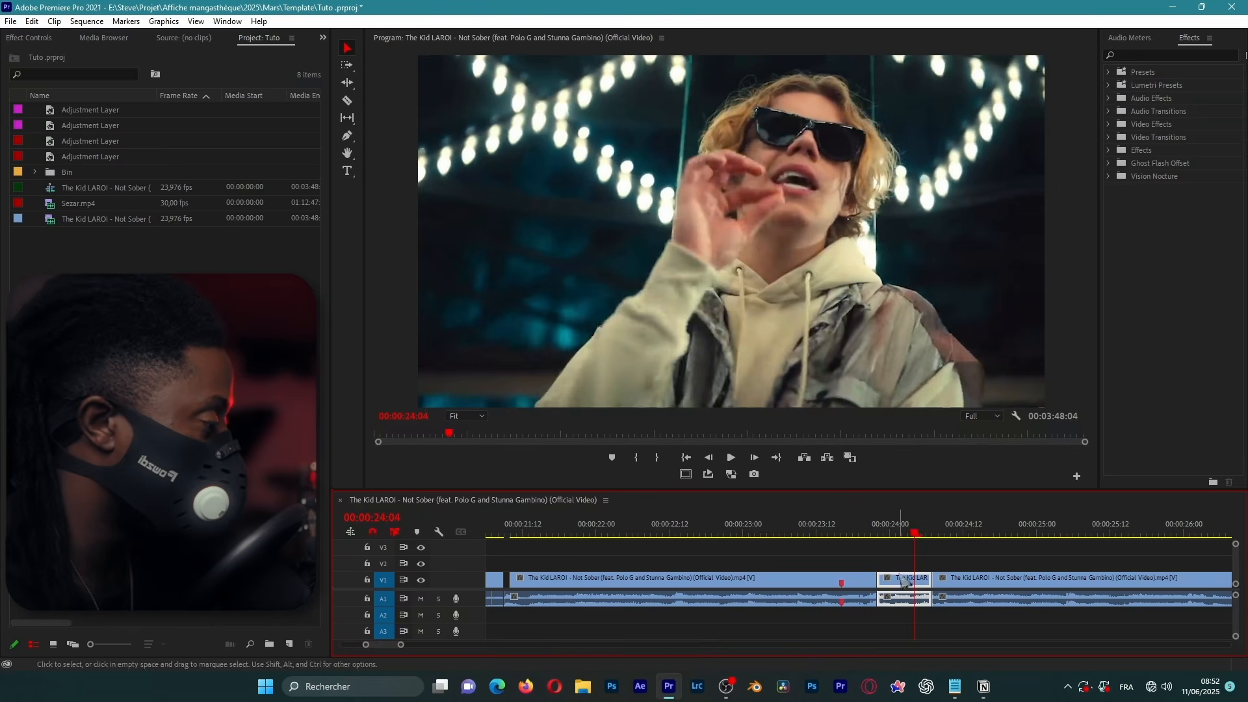
{"action": "left_click_drag", "start_coordinate": [914, 533], "coordinate": [847, 538]}
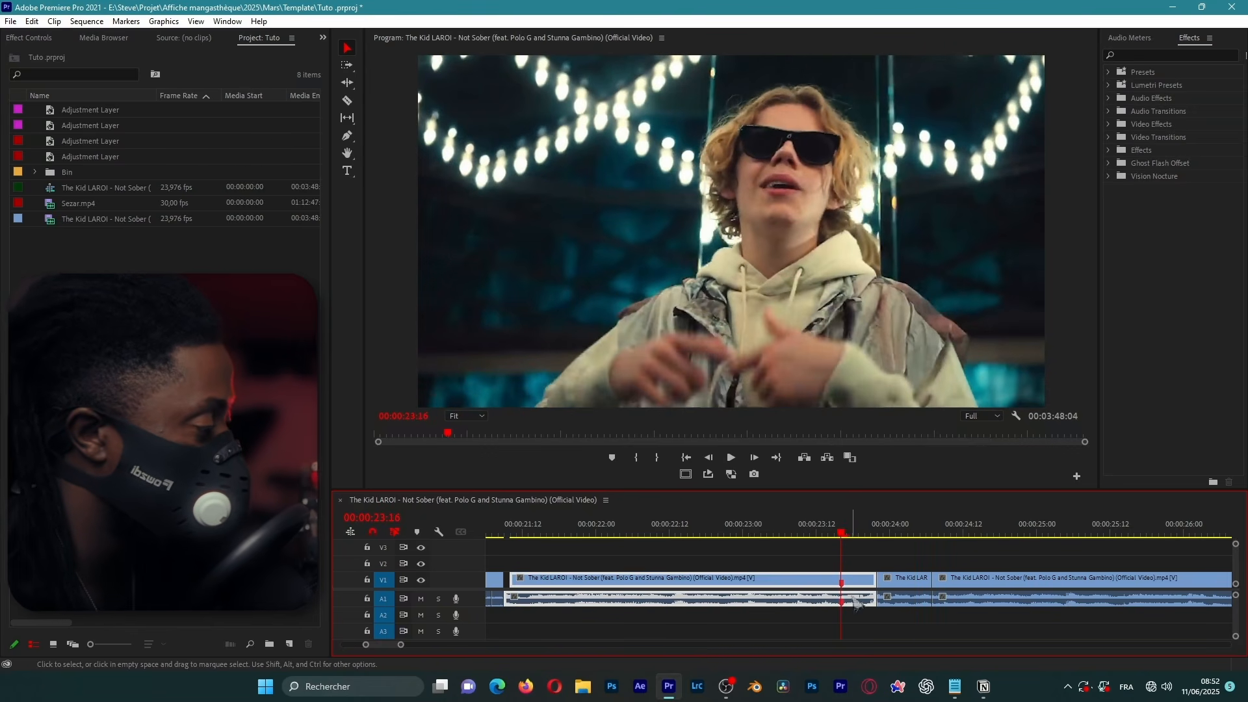
{"action": "left_click_drag", "start_coordinate": [838, 543], "coordinate": [901, 553]}
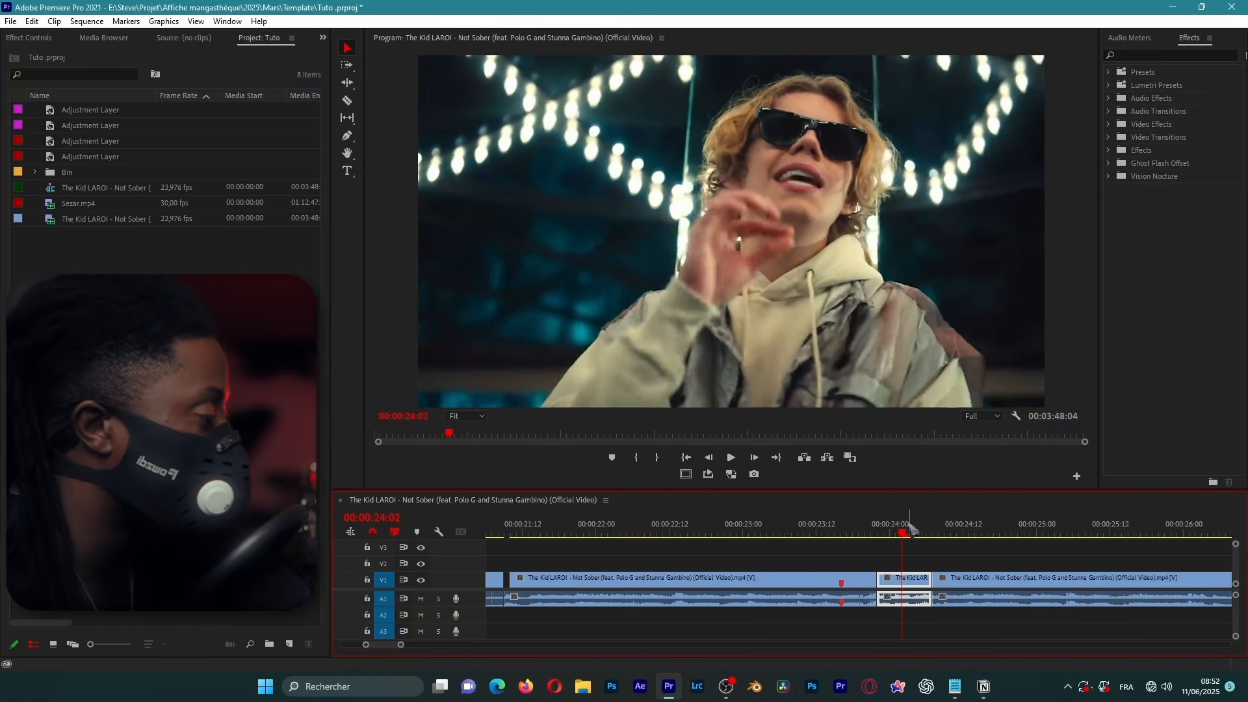
{"action": "left_click_drag", "start_coordinate": [912, 529], "coordinate": [843, 540]}
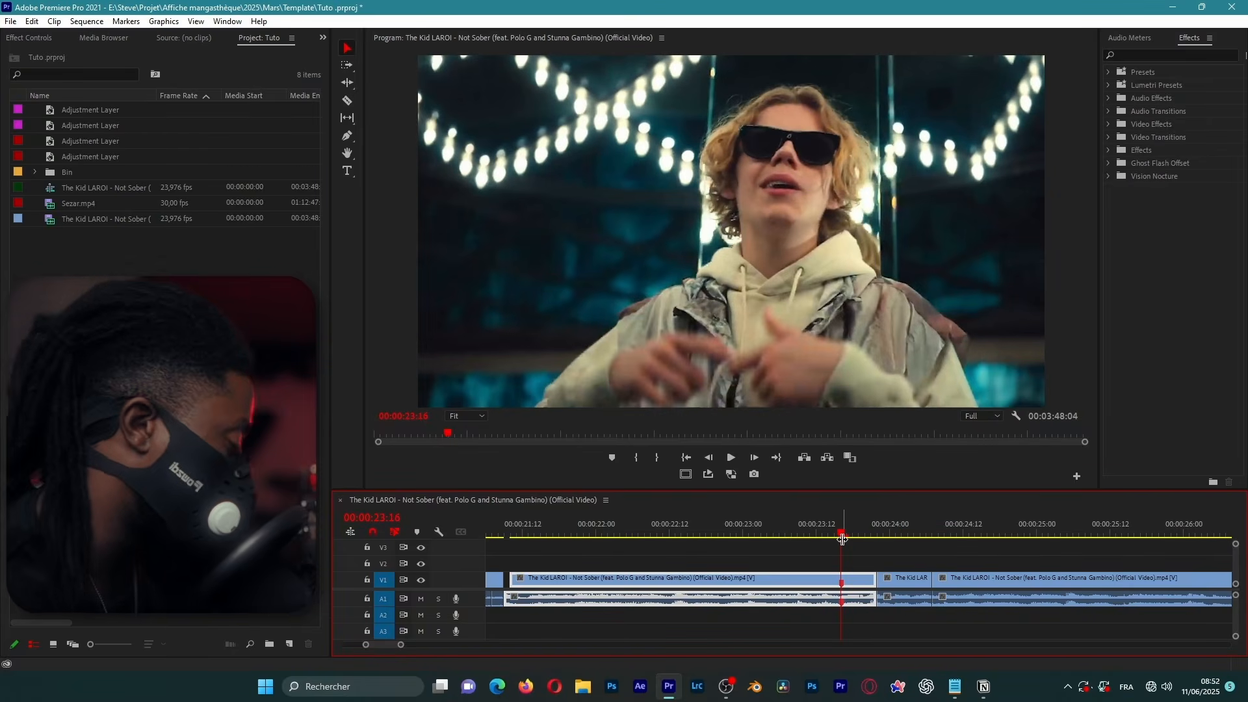
Duplicate the short video slice that starts at 00:00:23:22 onto V2 so the copy ends at that cut.
{"action": "key", "text": "Right"}
{"action": "key", "text": "Right"}
{"action": "key", "text": "Right"}
{"action": "key", "text": "Right"}
{"action": "key", "text": "Right"}
{"action": "key", "text": "Right"}
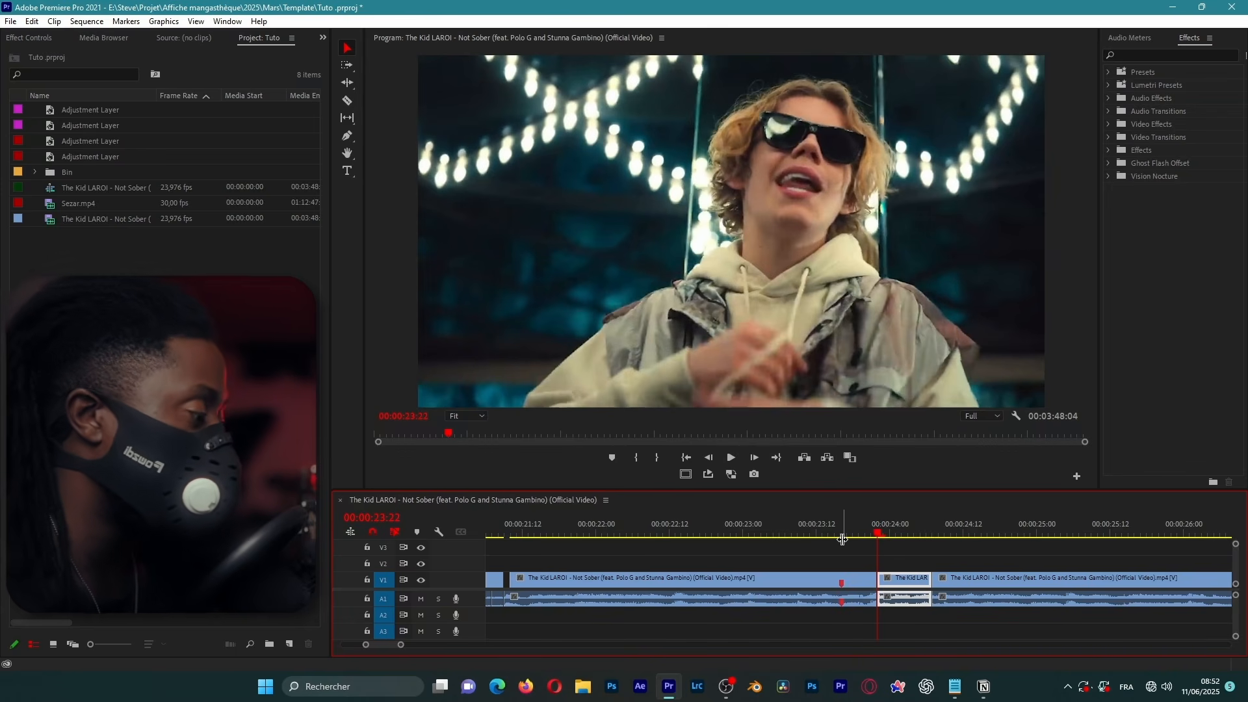
{"action": "left_click", "coordinate": [895, 564]}
{"action": "left_click", "coordinate": [902, 584], "text": "alt"}
{"action": "left_click_drag", "start_coordinate": [904, 585], "coordinate": [848, 562]}
Play the section around the V2 copy several times, from about 00:00:23:01 past the cut at 00:00:23:22.
{"action": "left_click_drag", "start_coordinate": [780, 532], "coordinate": [759, 531]}
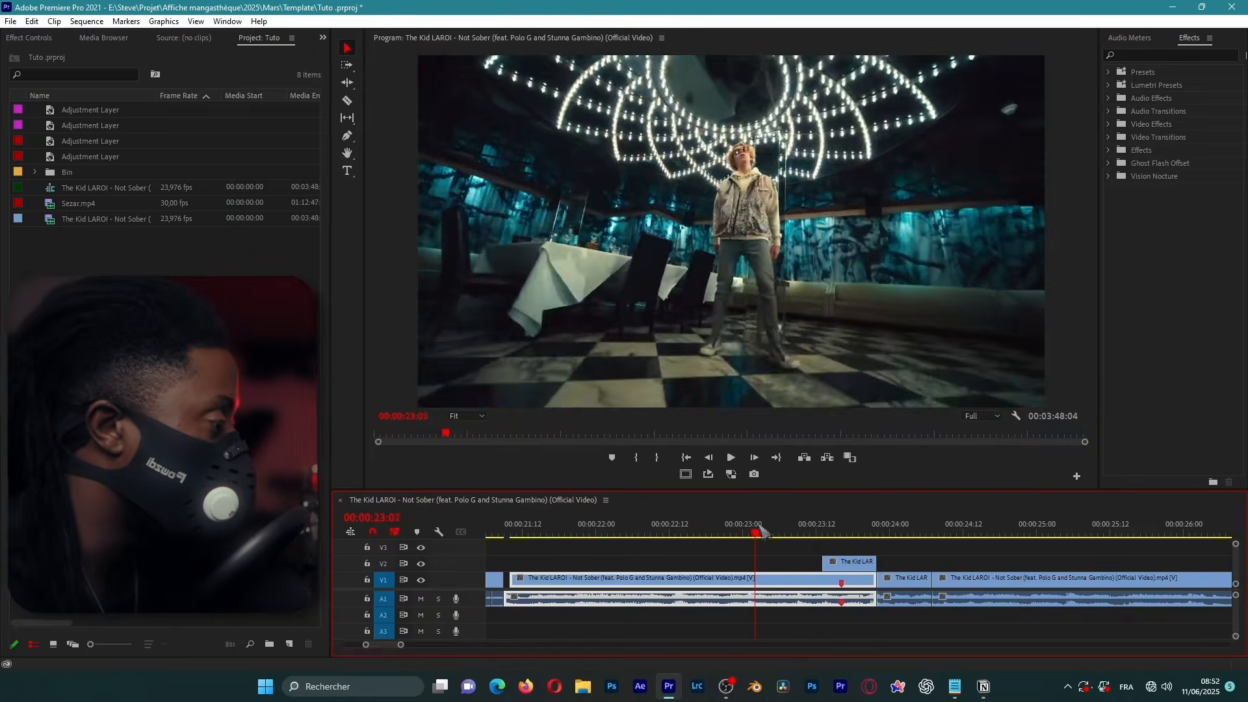
{"action": "key", "text": "space"}
{"action": "key", "text": "space"}
{"action": "left_click_drag", "start_coordinate": [859, 531], "coordinate": [781, 531]}
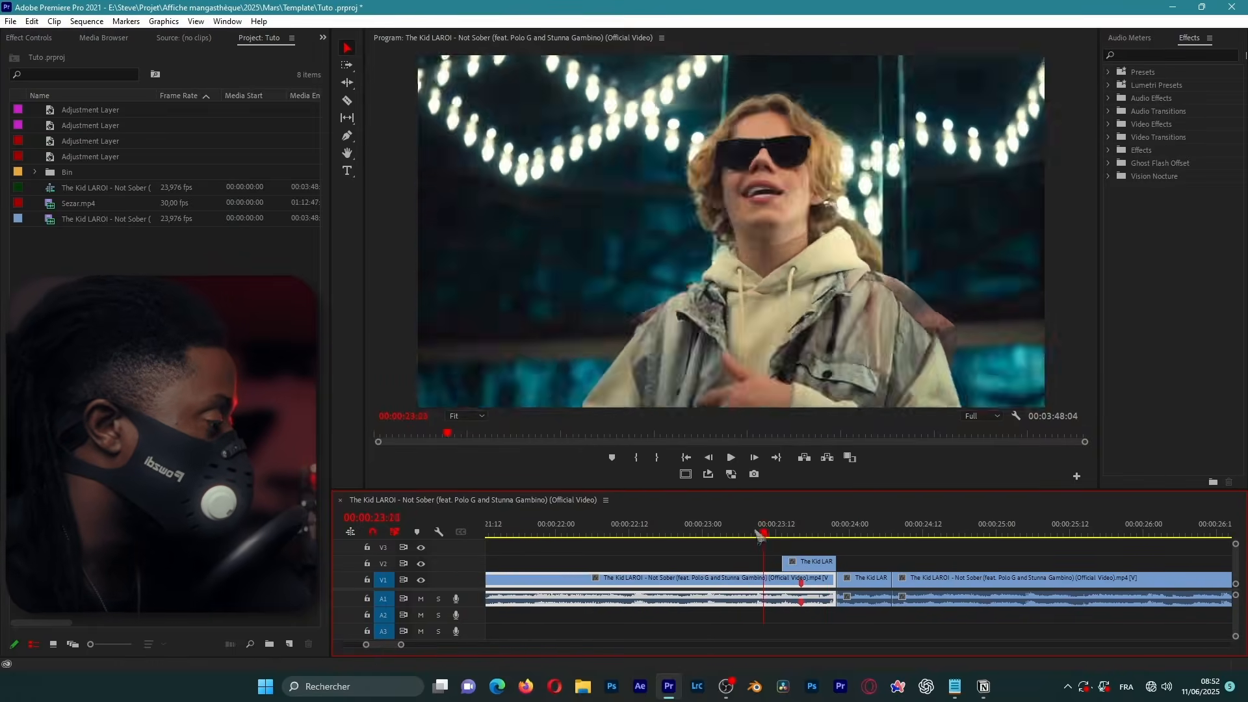
{"action": "key", "text": "space"}
{"action": "key", "text": "space"}
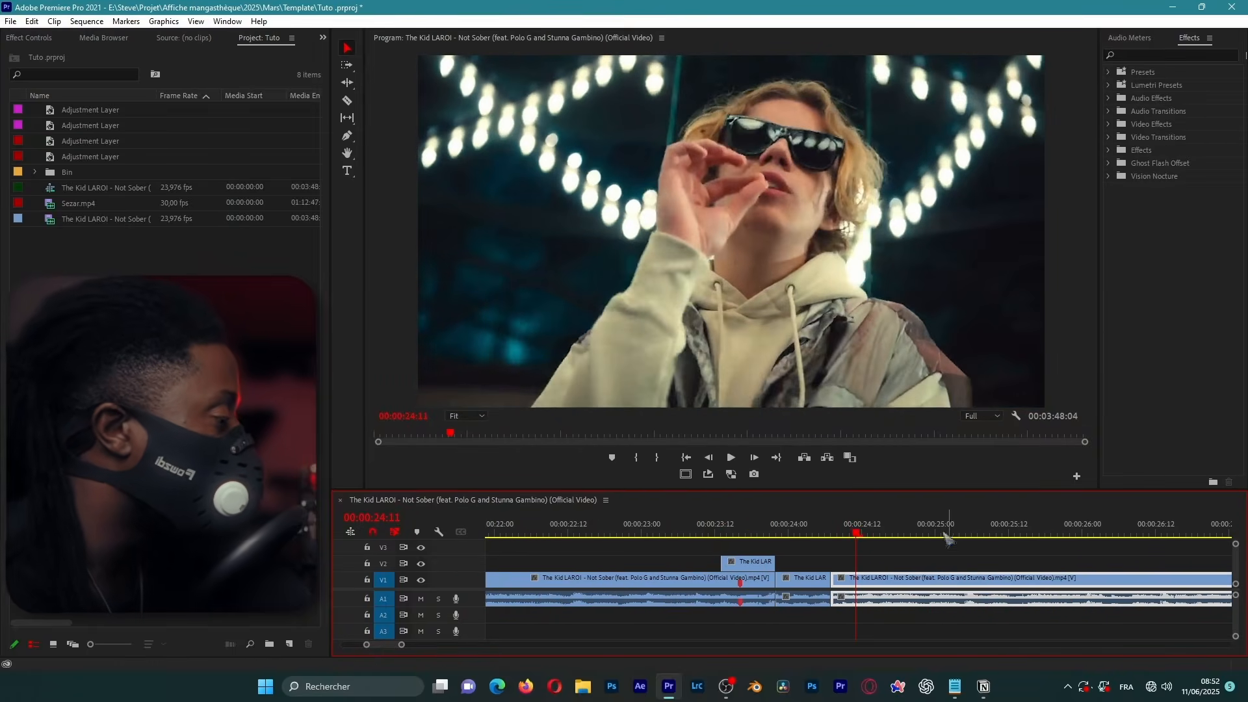
{"action": "left_click_drag", "start_coordinate": [860, 532], "coordinate": [679, 530]}
{"action": "key", "text": "space"}
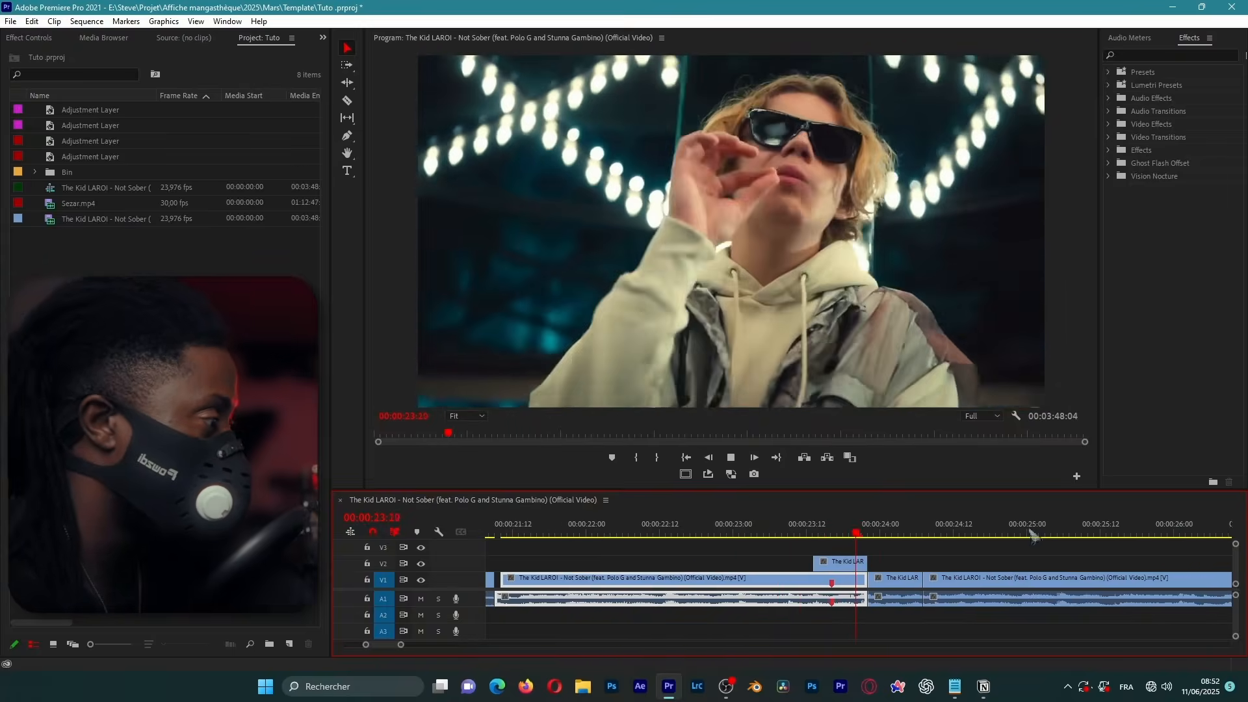
{"action": "key", "text": "space"}
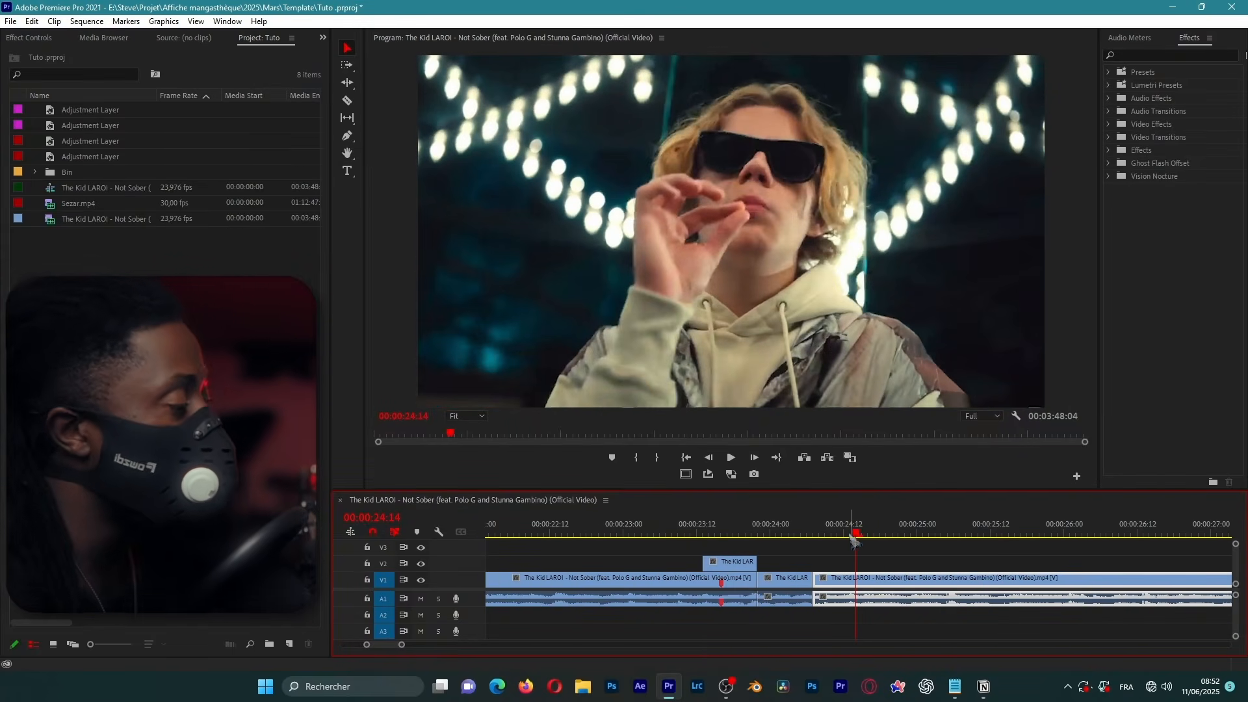
Set the V2 copy's speed to 150% and enable Reverse Speed.
{"action": "left_click_drag", "start_coordinate": [851, 531], "coordinate": [710, 531]}
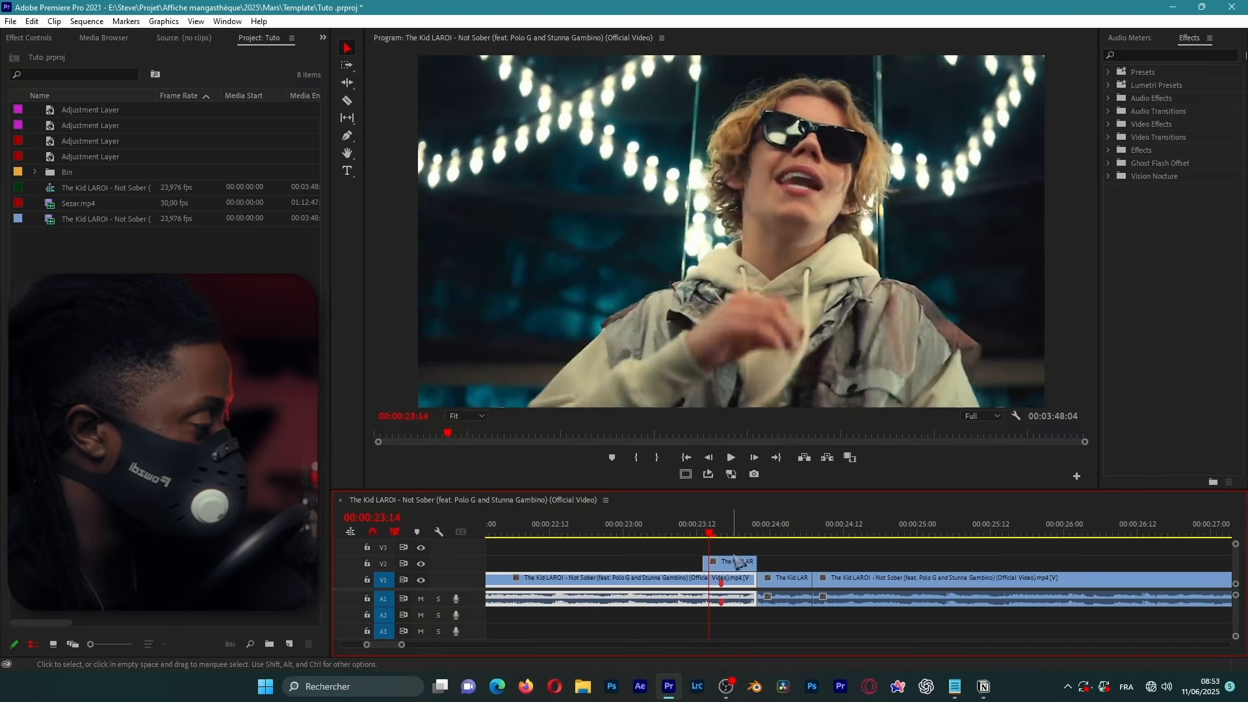
{"action": "left_click", "coordinate": [736, 565]}
{"action": "right_click", "coordinate": [738, 569]}
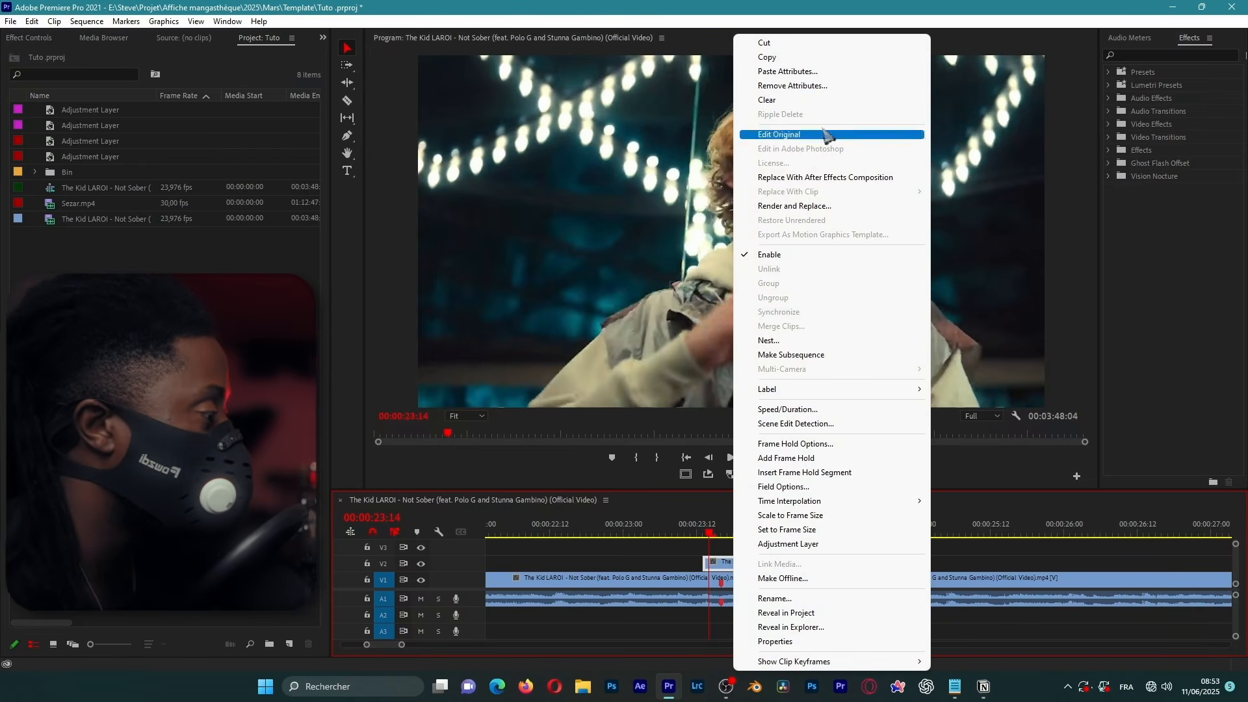
{"action": "left_click", "coordinate": [812, 411]}
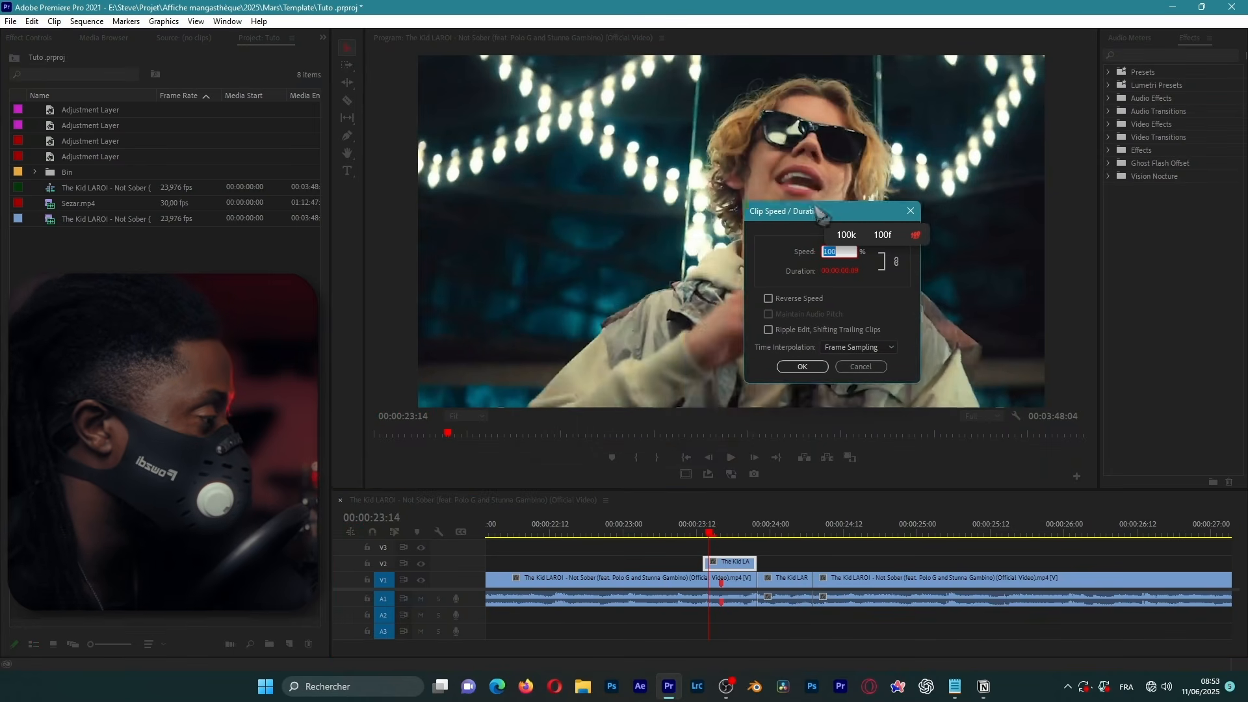
{"action": "left_click_drag", "start_coordinate": [819, 209], "coordinate": [761, 239]}
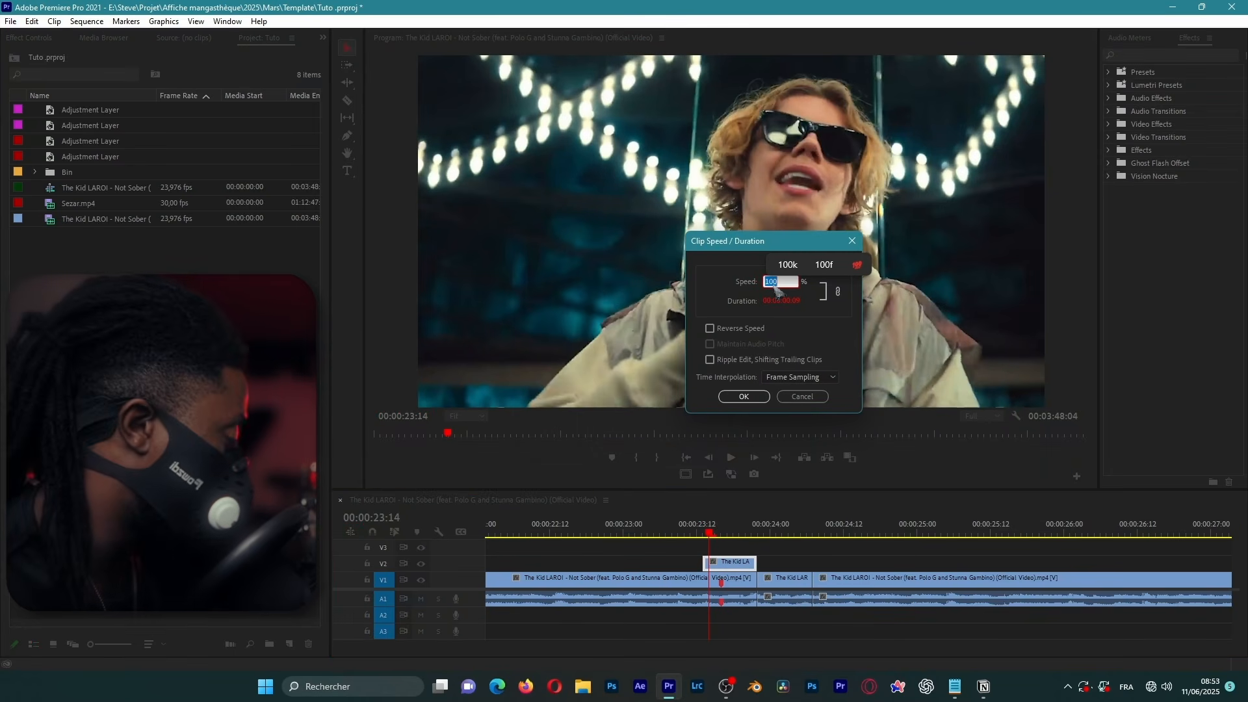
{"action": "type", "text": "150"}
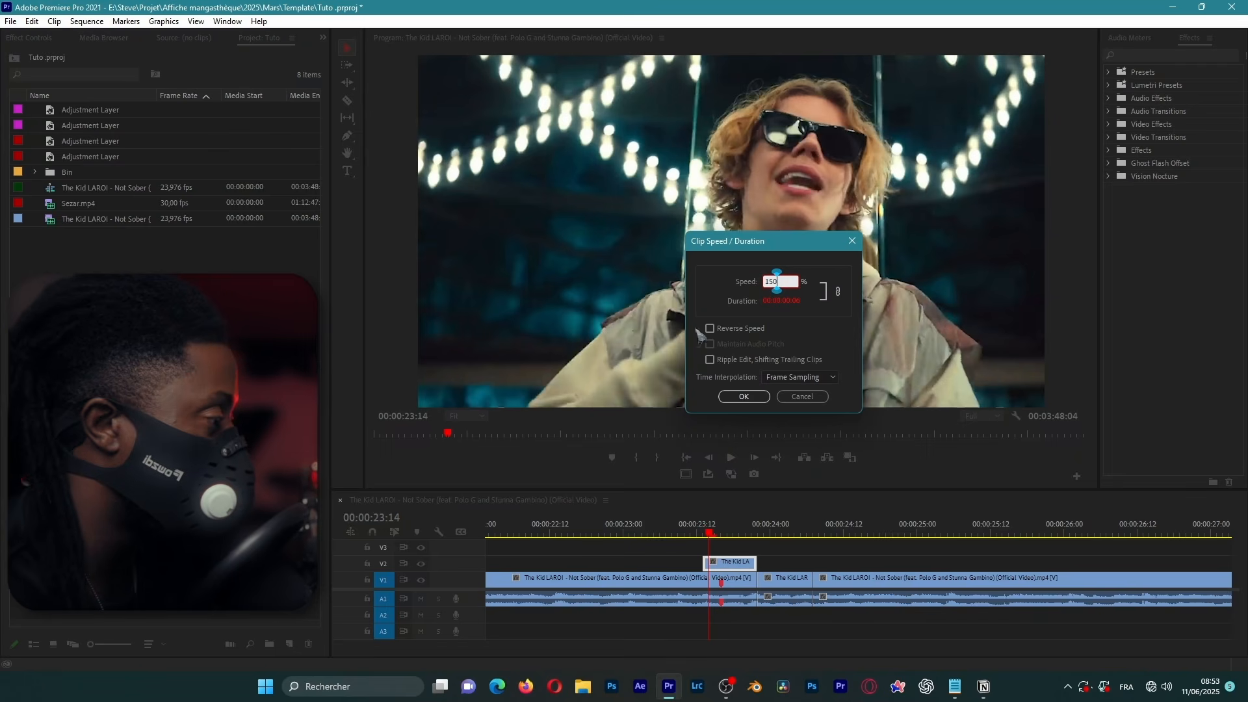
{"action": "left_click", "coordinate": [710, 328]}
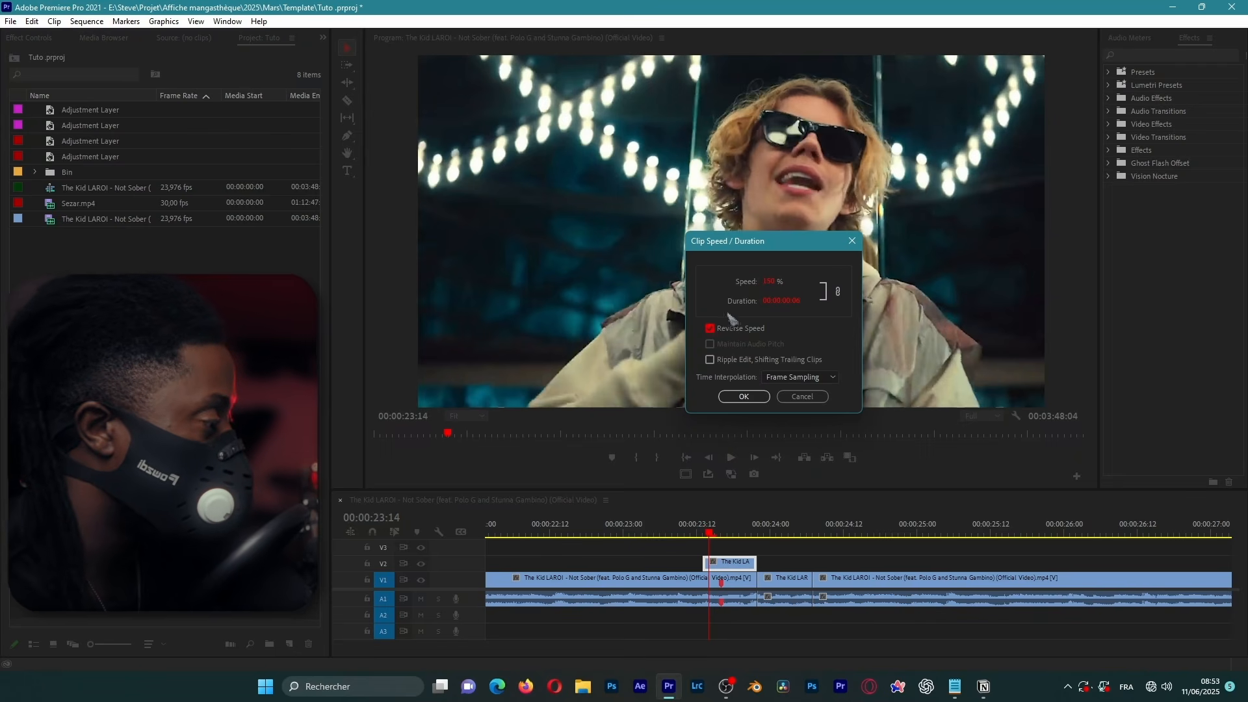
{"action": "left_click", "coordinate": [745, 398]}
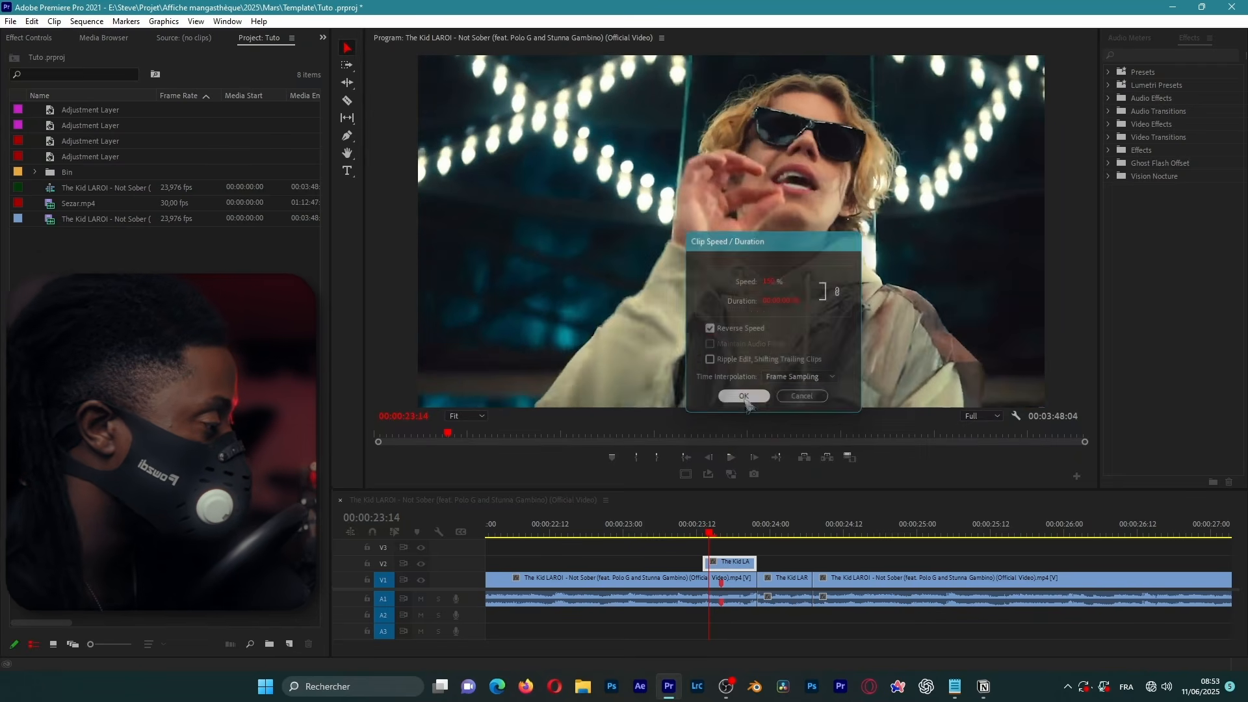
Align the reversed V2 slice's end with the cut at 00:00:23:22 and place a duplicate of it directly after.
{"action": "left_click_drag", "start_coordinate": [720, 563], "coordinate": [788, 565]}
{"action": "left_click", "coordinate": [780, 564]}
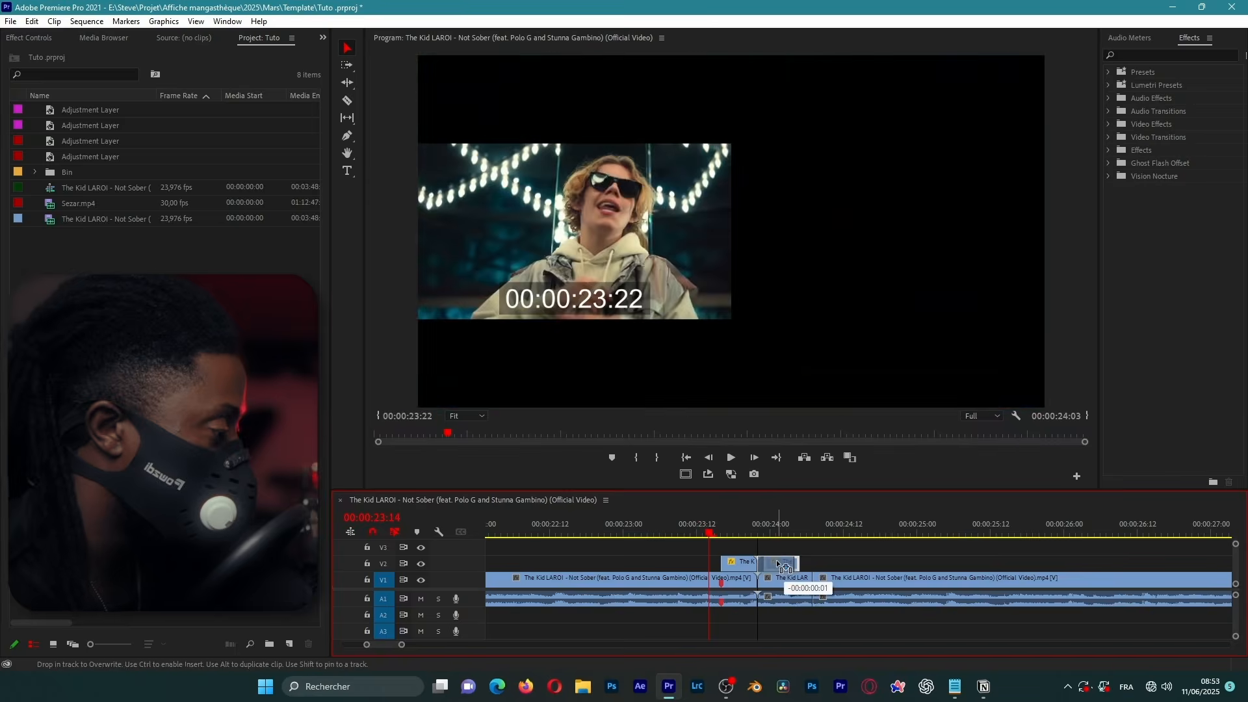
Replay the section with the two reversed V2 slices to check the back-and-forth movement across the cut.
{"action": "key", "text": "space"}
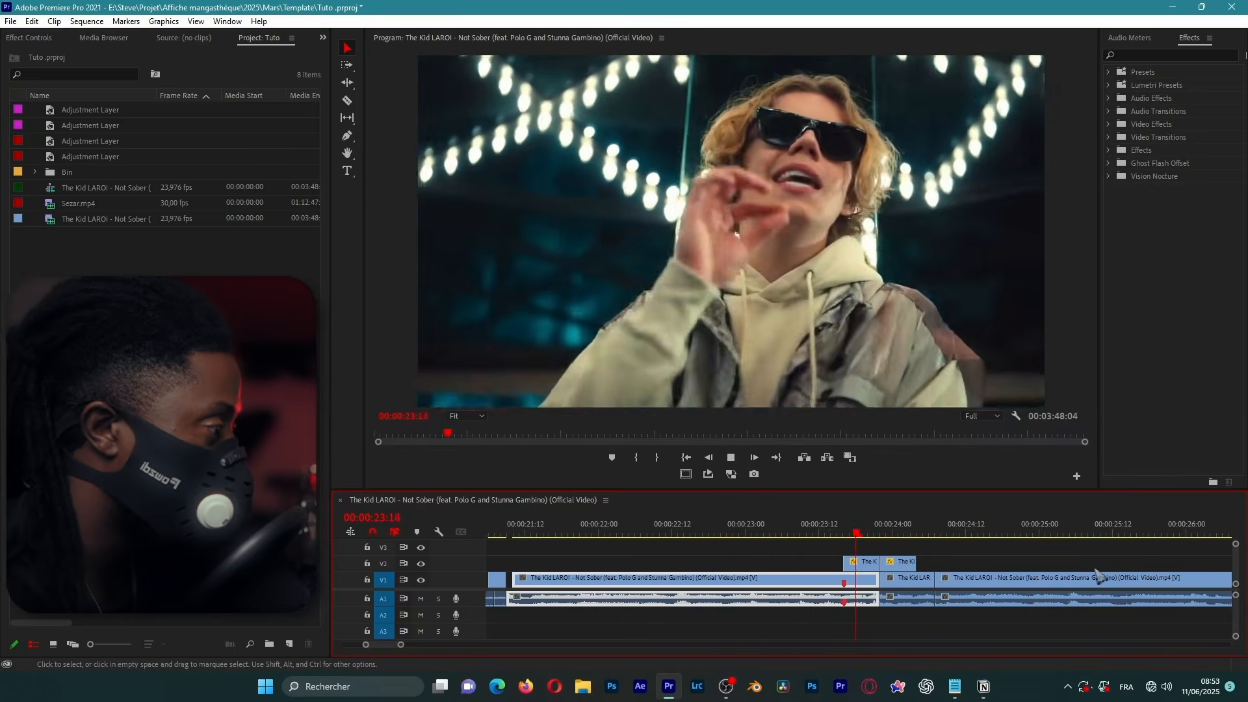
{"action": "key", "text": "Up"}
{"action": "key", "text": "Up"}
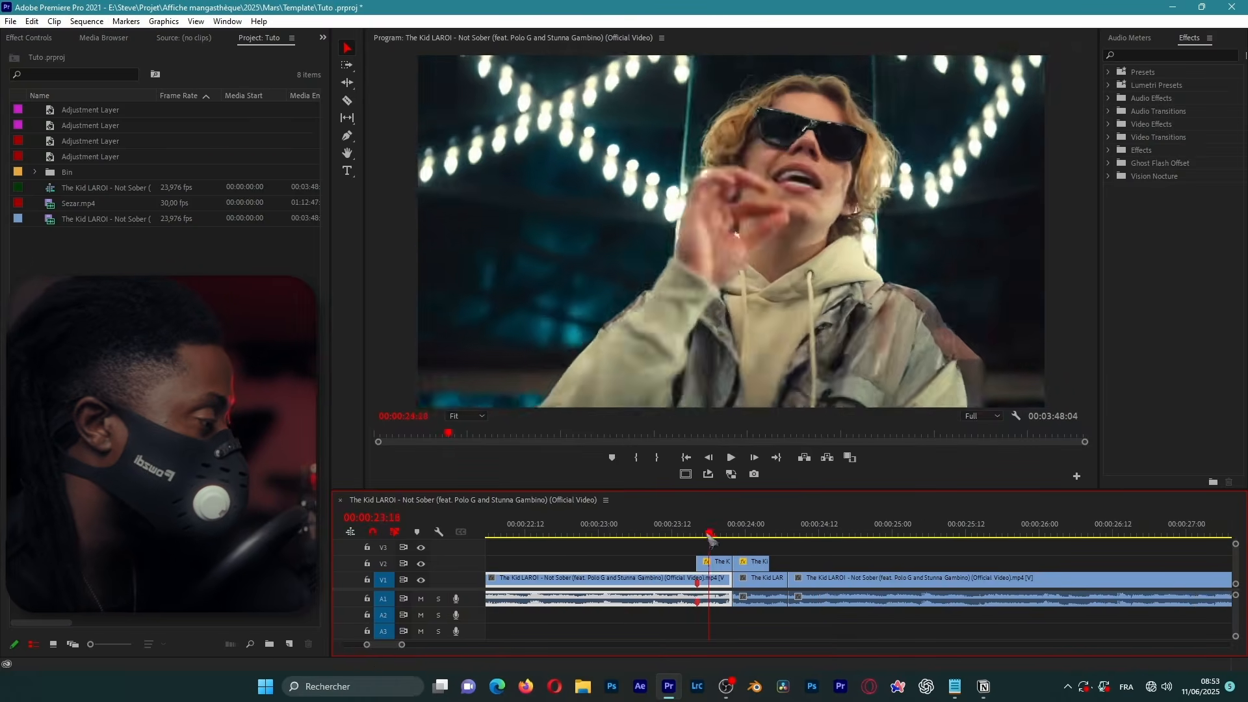
{"action": "key", "text": "space"}
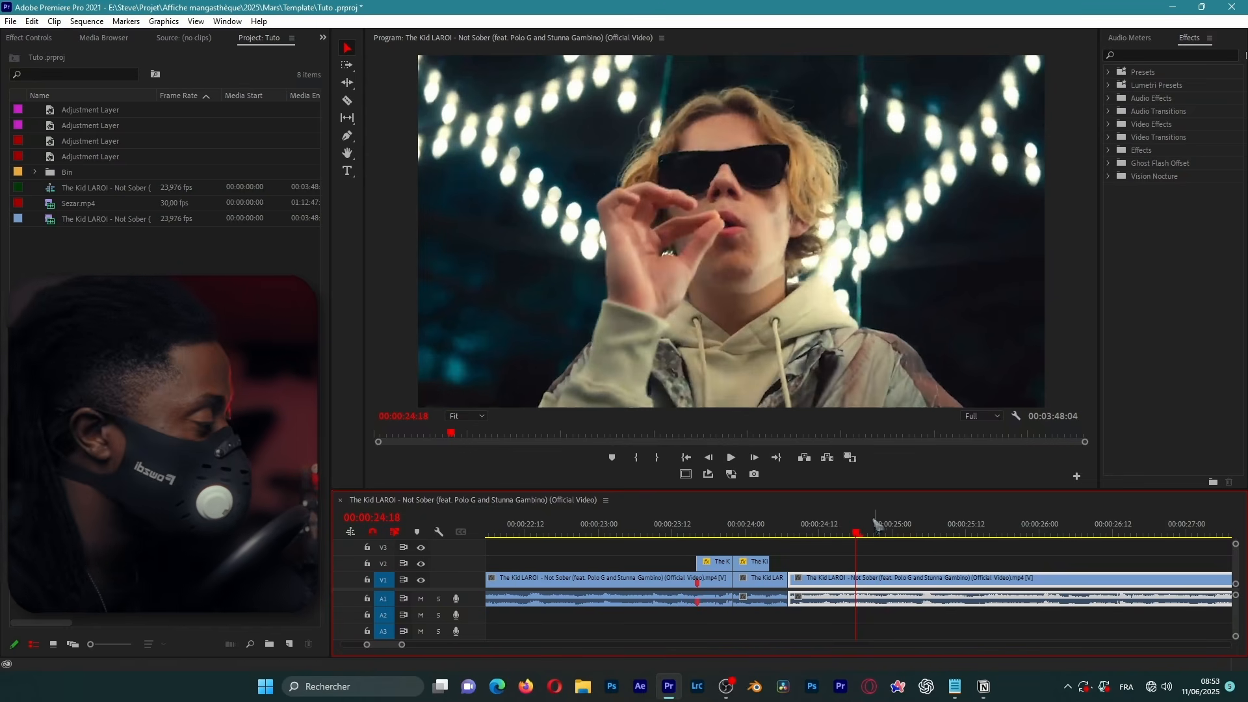
{"action": "left_click", "coordinate": [772, 535]}
{"action": "key", "text": "space"}
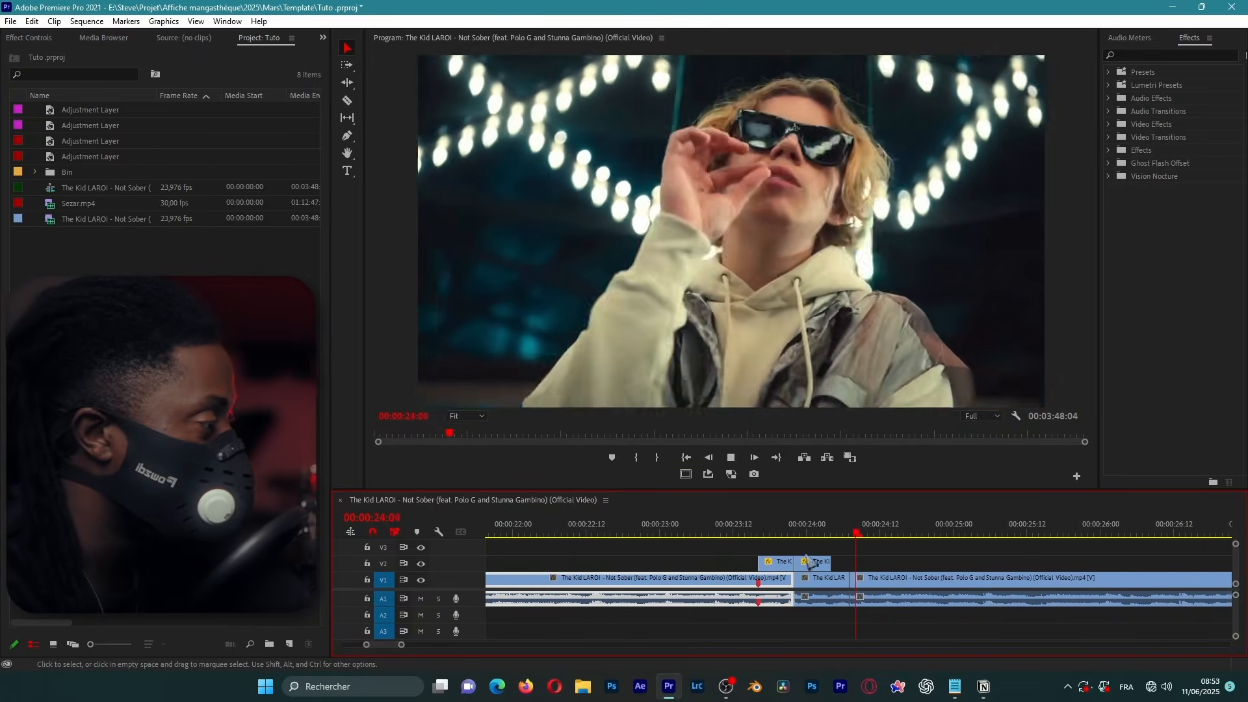
{"action": "key", "text": "space"}
Go to the marked shot change at 00:00:50:12 and play the footage around it.
{"action": "scroll", "coordinate": [812, 568], "scroll_direction": "down", "scroll_amount": 4, "text": "alt"}
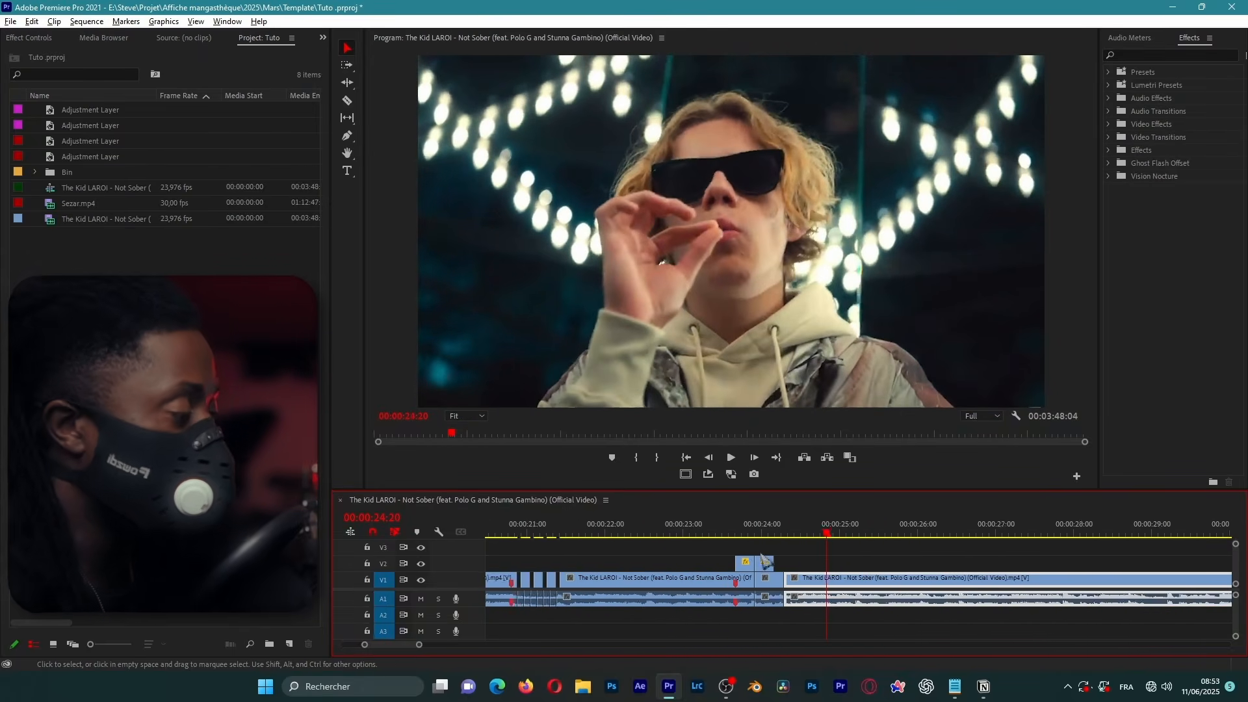
{"action": "scroll", "coordinate": [758, 559], "scroll_direction": "down", "scroll_amount": 5, "text": "alt"}
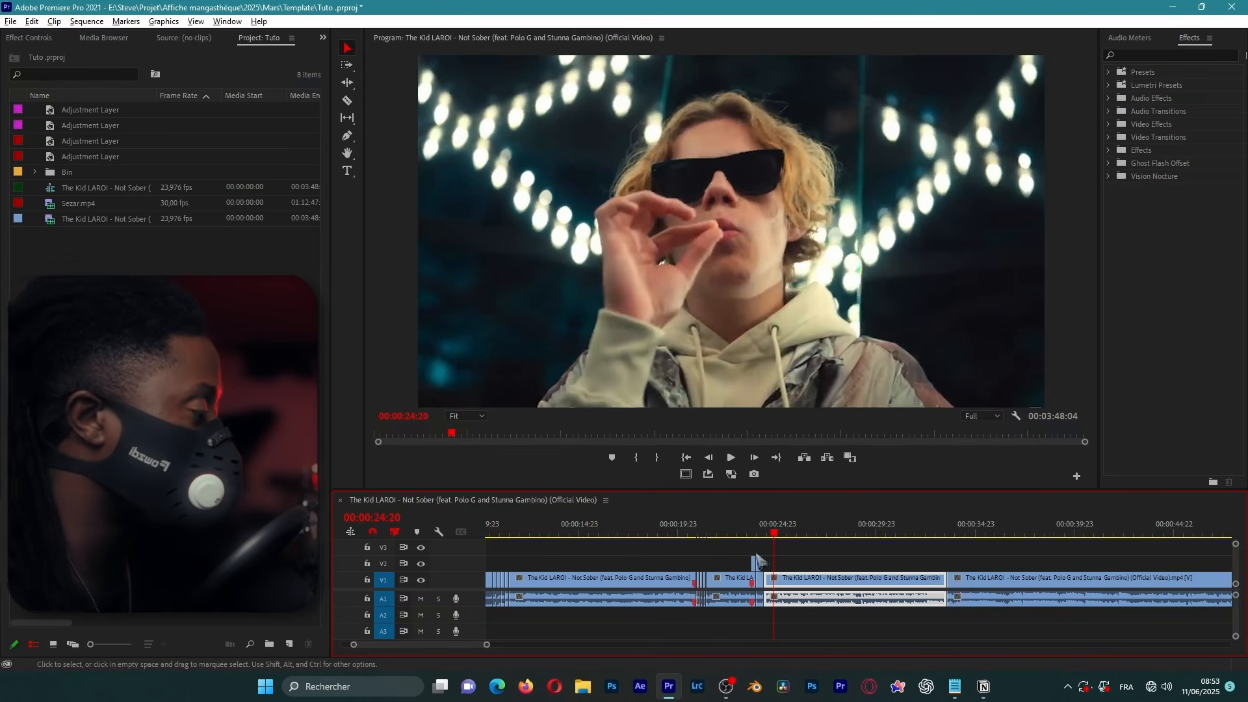
{"action": "left_click_drag", "start_coordinate": [702, 532], "coordinate": [926, 531]}
{"action": "scroll", "coordinate": [942, 524], "scroll_direction": "up", "scroll_amount": 3, "text": "alt"}
{"action": "scroll", "coordinate": [943, 528], "scroll_direction": "up", "scroll_amount": 6, "text": "alt"}
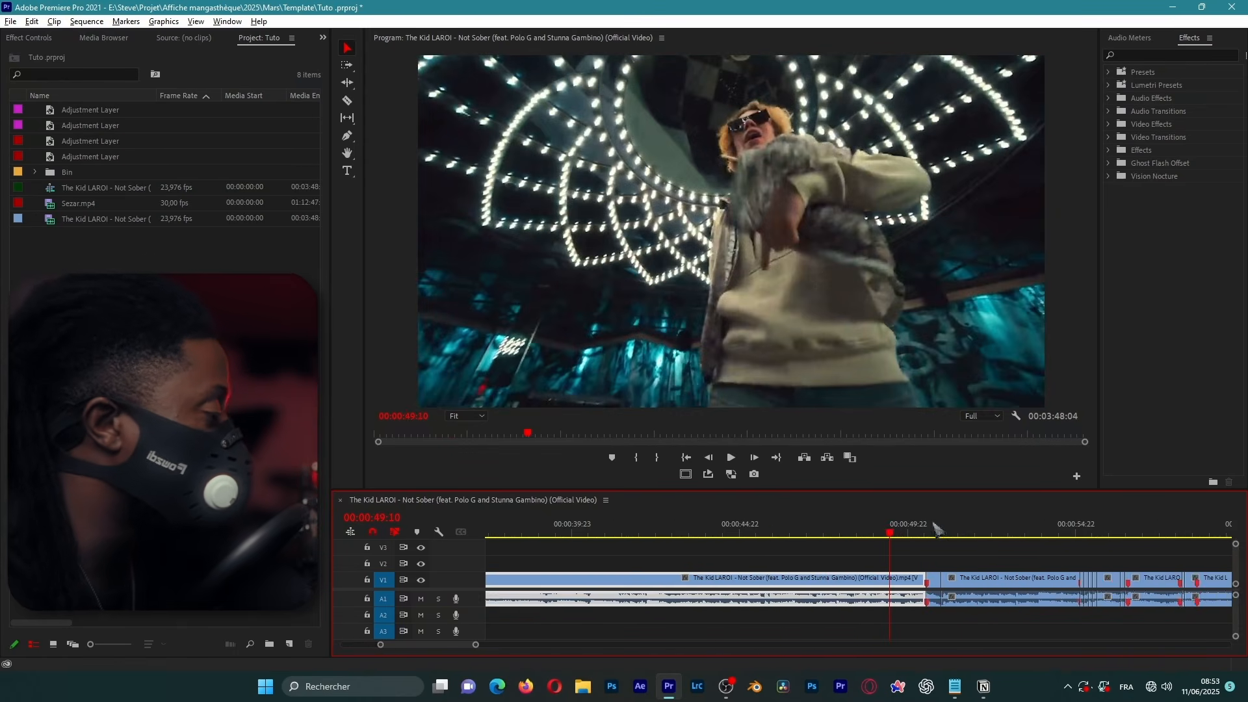
{"action": "left_click", "coordinate": [857, 534]}
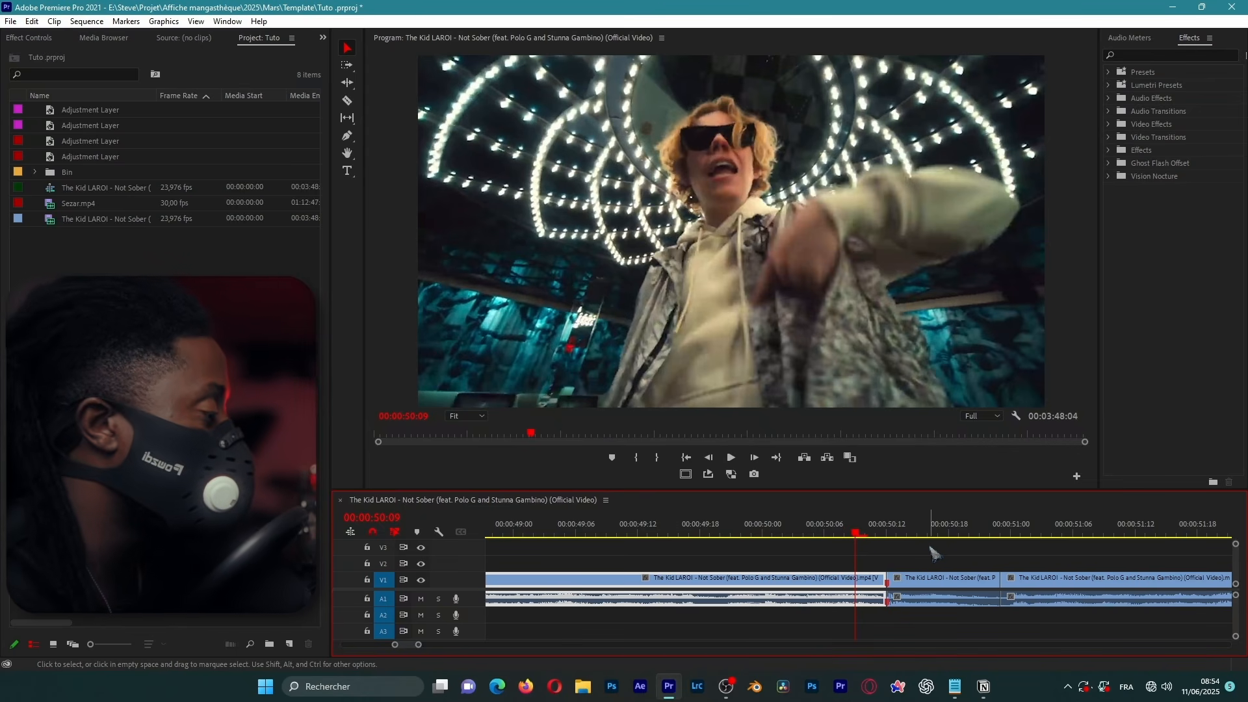
{"action": "left_click_drag", "start_coordinate": [857, 539], "coordinate": [711, 533]}
{"action": "key", "text": "space"}
{"action": "key", "text": "space"}
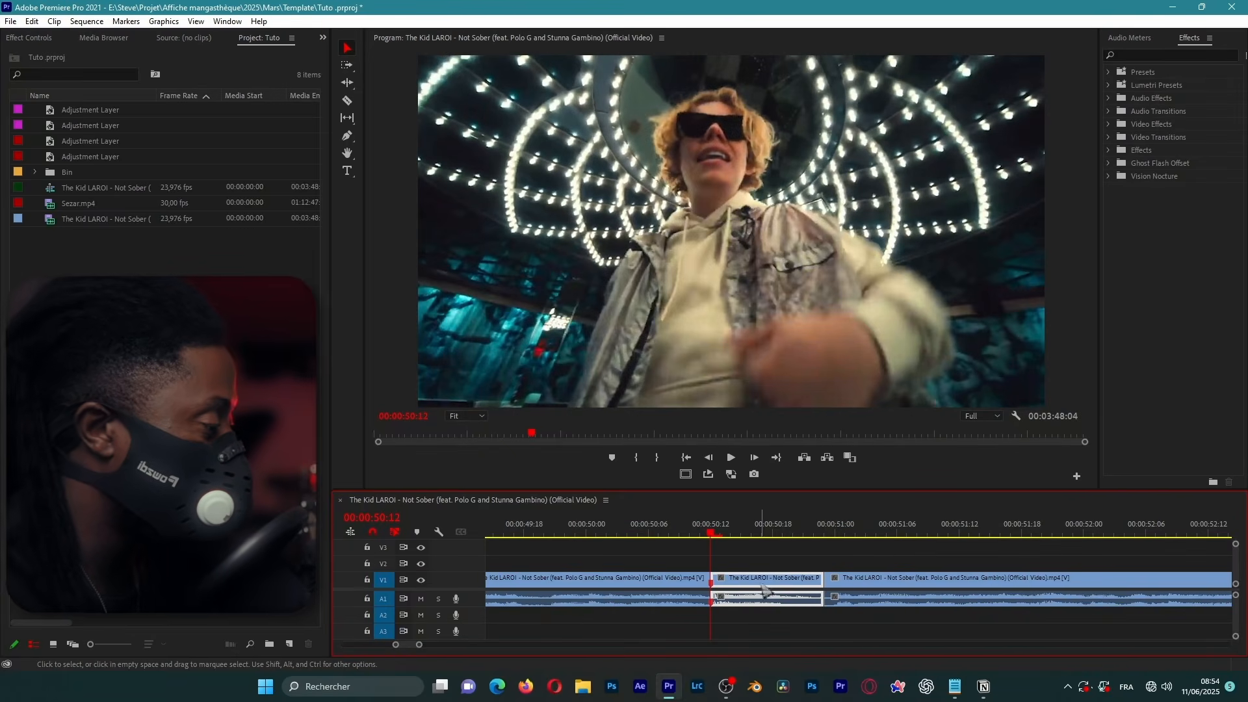
Duplicate the video slice starting at 00:00:50:12 onto V2 and set the copy to 50% speed with Optical Flow interpolation.
{"action": "left_click_drag", "start_coordinate": [766, 588], "coordinate": [770, 562]}
{"action": "right_click", "coordinate": [770, 563]}
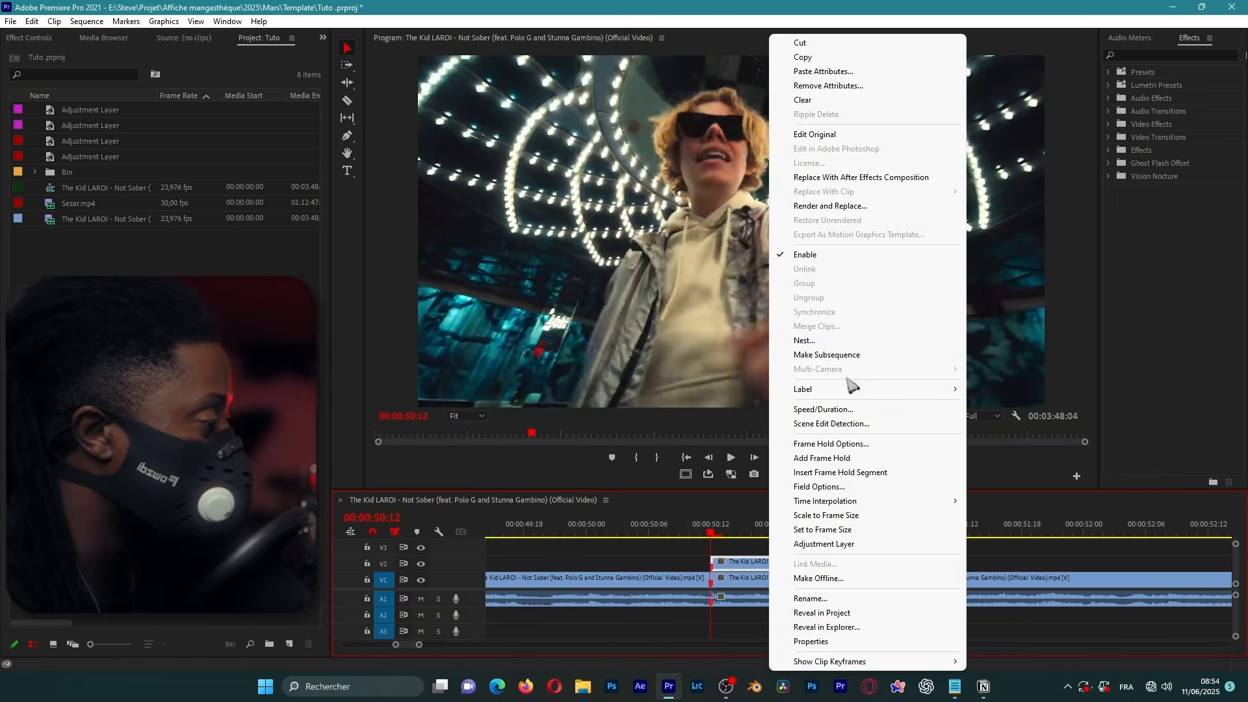
{"action": "left_click", "coordinate": [844, 409]}
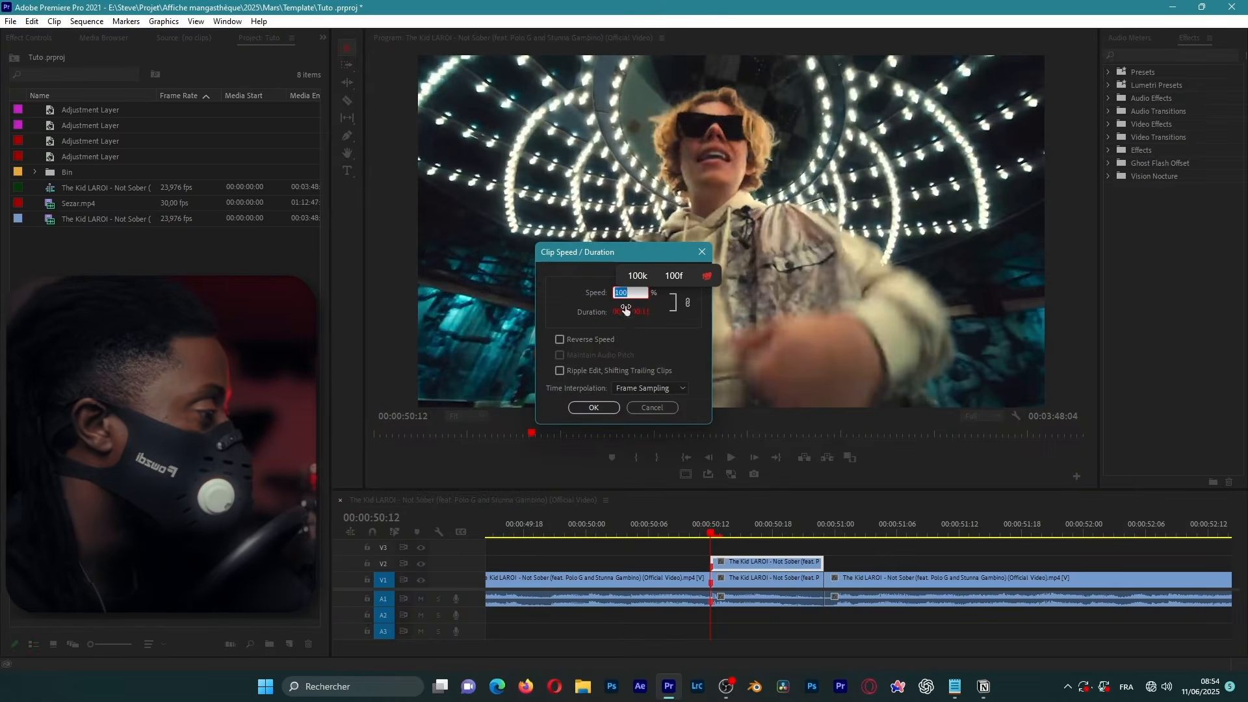
{"action": "type", "text": "50"}
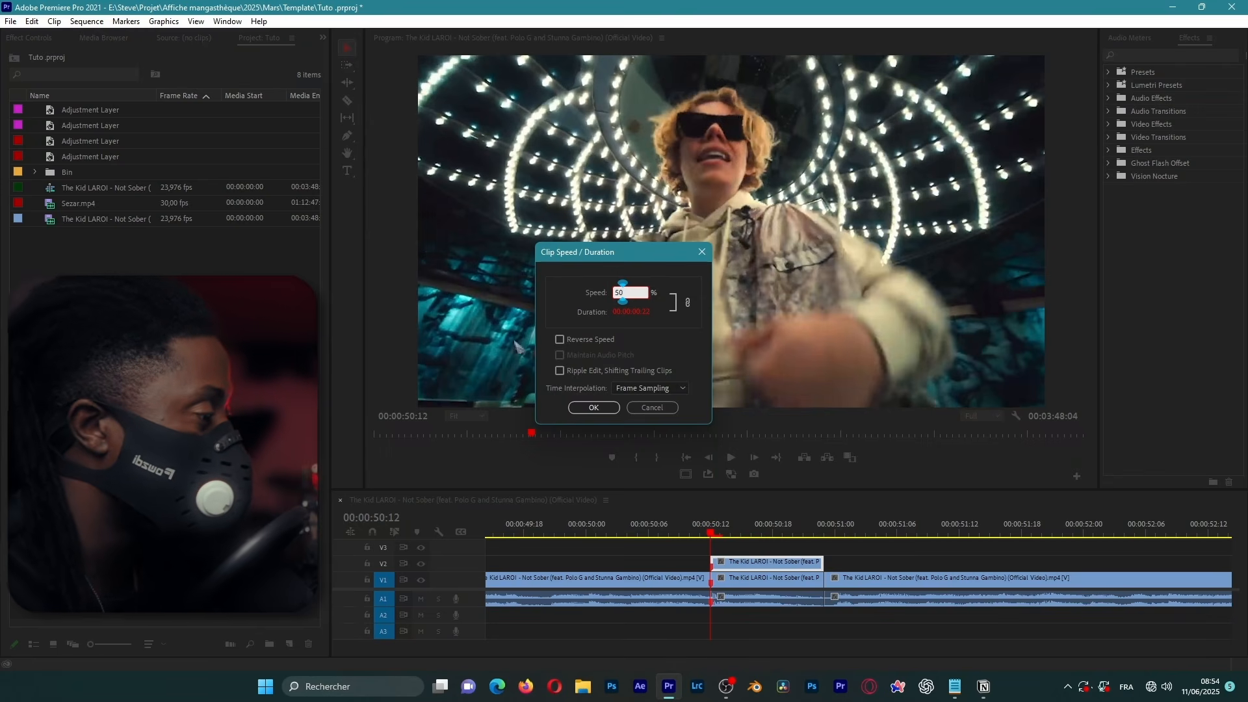
{"action": "left_click", "coordinate": [679, 388]}
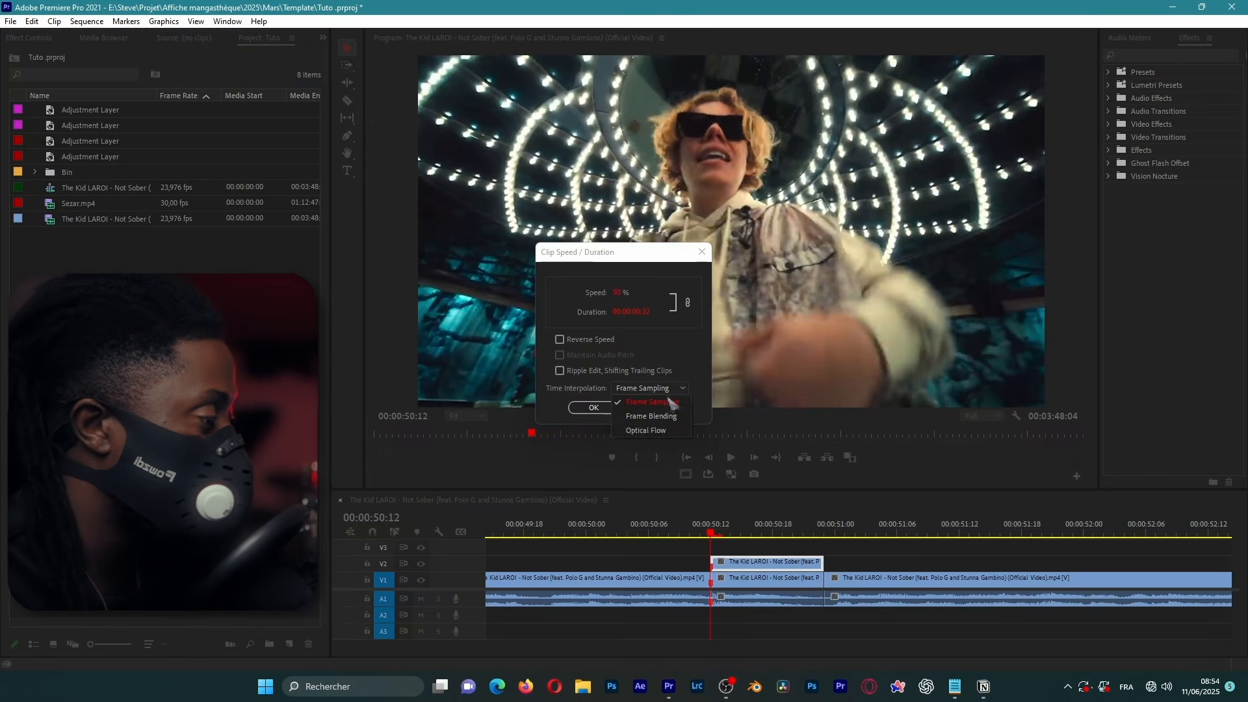
{"action": "left_click", "coordinate": [653, 431]}
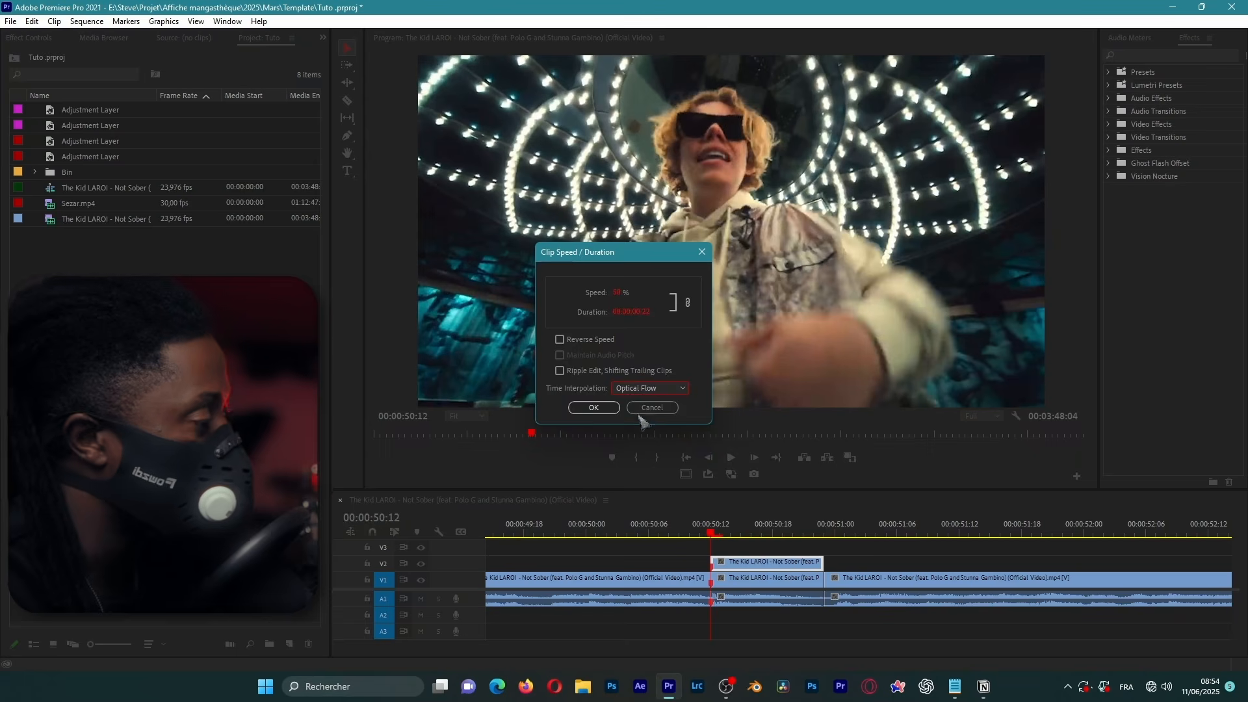
{"action": "left_click", "coordinate": [584, 411]}
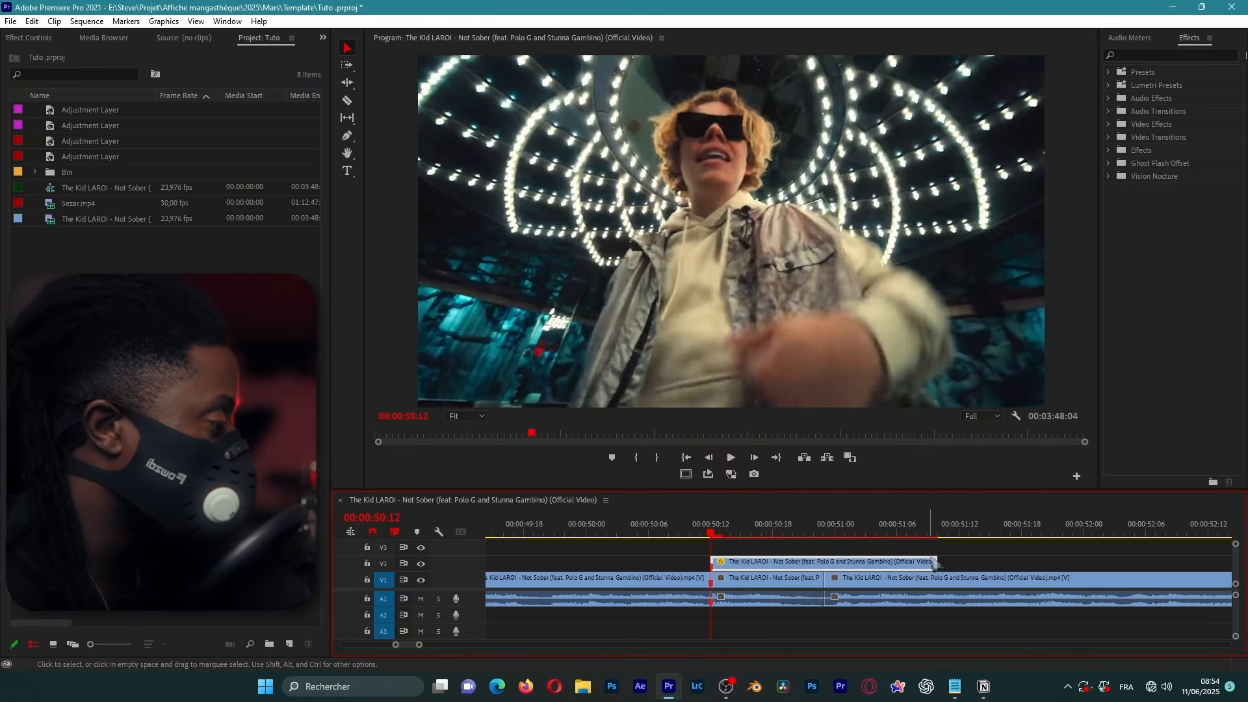
Trim the slowed V2 copy's end to match the end of the V1 slice below it, and replay the shot change.
{"action": "left_click_drag", "start_coordinate": [935, 563], "coordinate": [821, 571]}
{"action": "left_click_drag", "start_coordinate": [708, 533], "coordinate": [599, 533]}
{"action": "key", "text": "space"}
{"action": "key", "text": "space"}
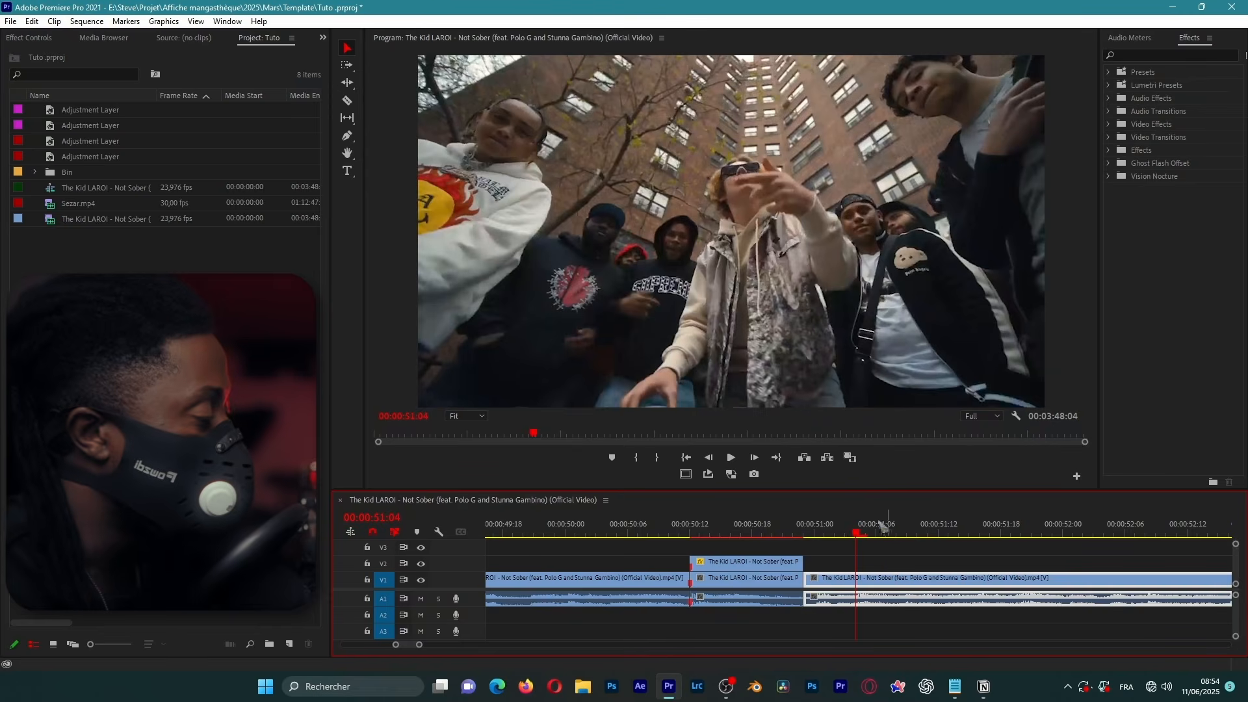
{"action": "scroll", "coordinate": [883, 527], "scroll_direction": "down", "scroll_amount": 3}
{"action": "left_click_drag", "start_coordinate": [863, 533], "coordinate": [717, 533]}
{"action": "key", "text": "space"}
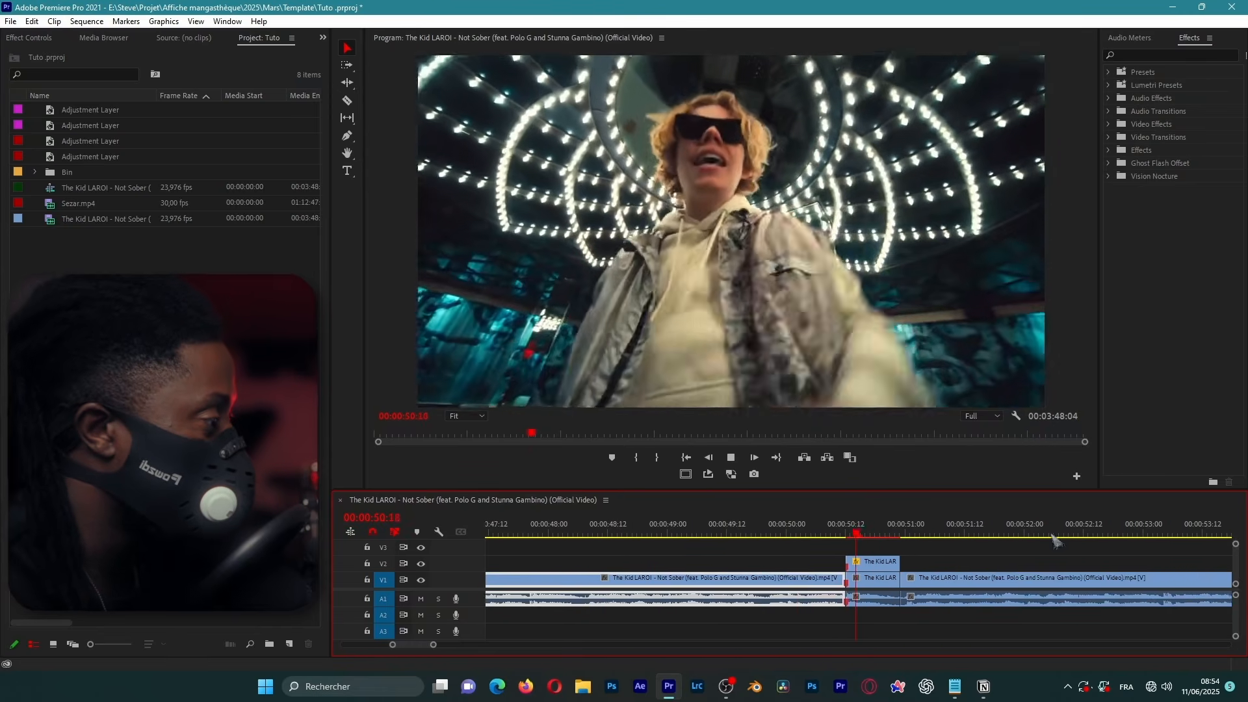
{"action": "key", "text": "space"}
Compare playback around 00:00:50:12 with the V2 track hidden and with it shown again.
{"action": "left_click", "coordinate": [422, 564]}
{"action": "left_click_drag", "start_coordinate": [864, 534], "coordinate": [660, 541]}
{"action": "key", "text": "space"}
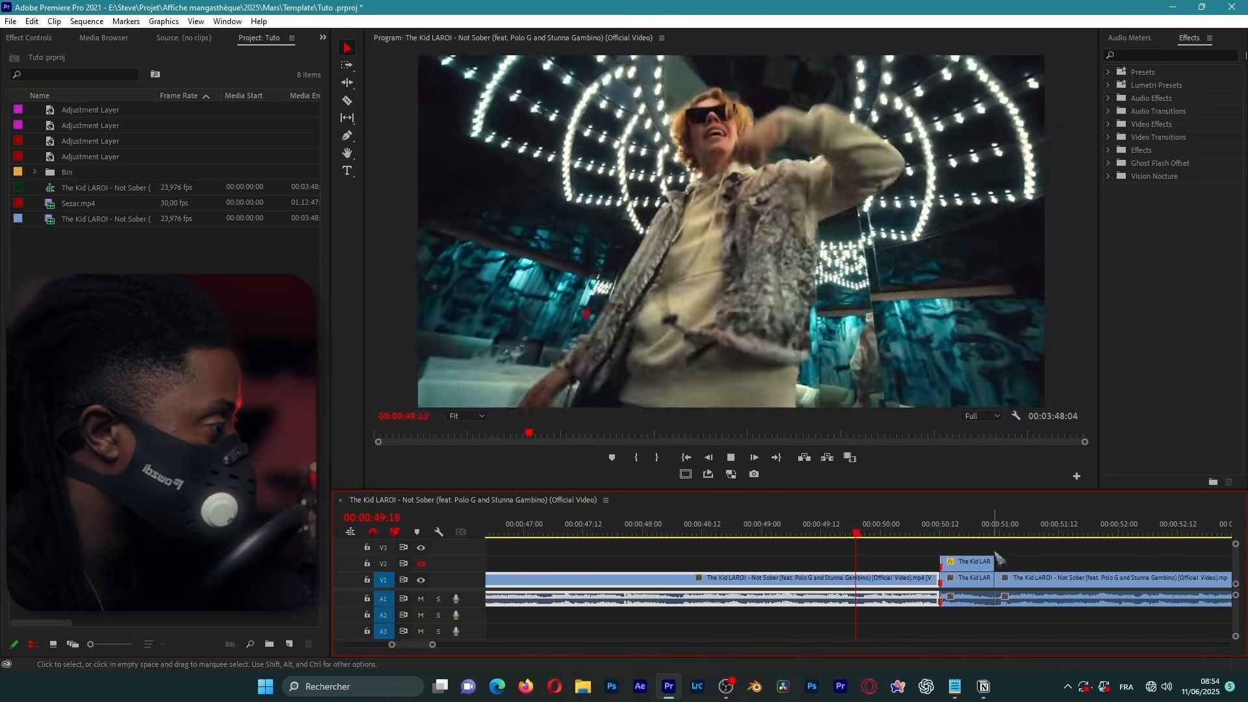
{"action": "key", "text": "space"}
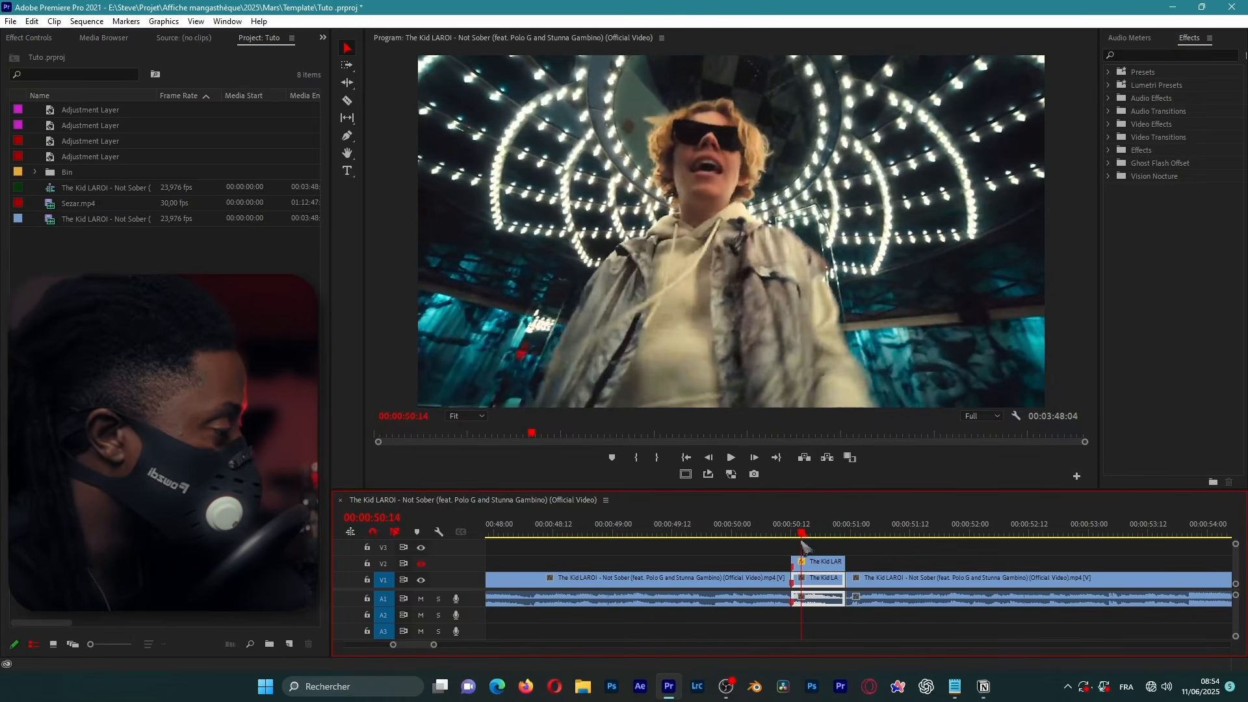
{"action": "left_click", "coordinate": [421, 563]}
{"action": "left_click", "coordinate": [792, 532]}
{"action": "left_click_drag", "start_coordinate": [795, 531], "coordinate": [864, 532]}
{"action": "key", "text": "space"}
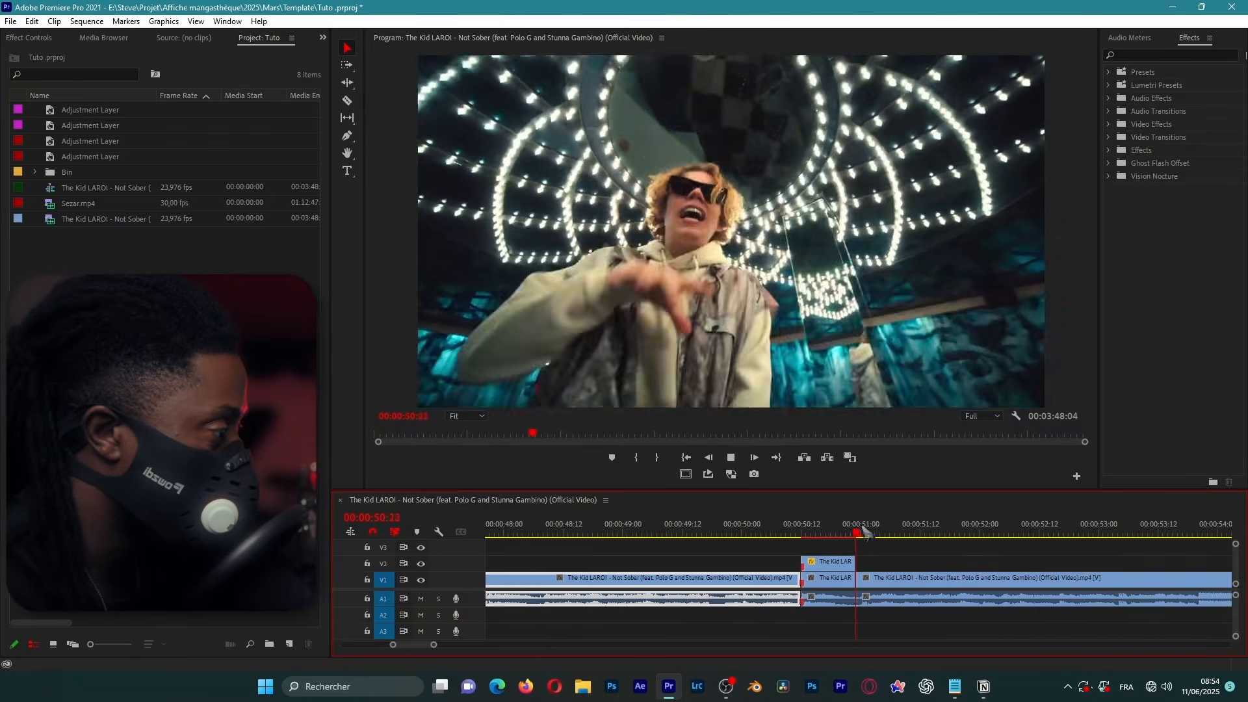
{"action": "key", "text": "space"}
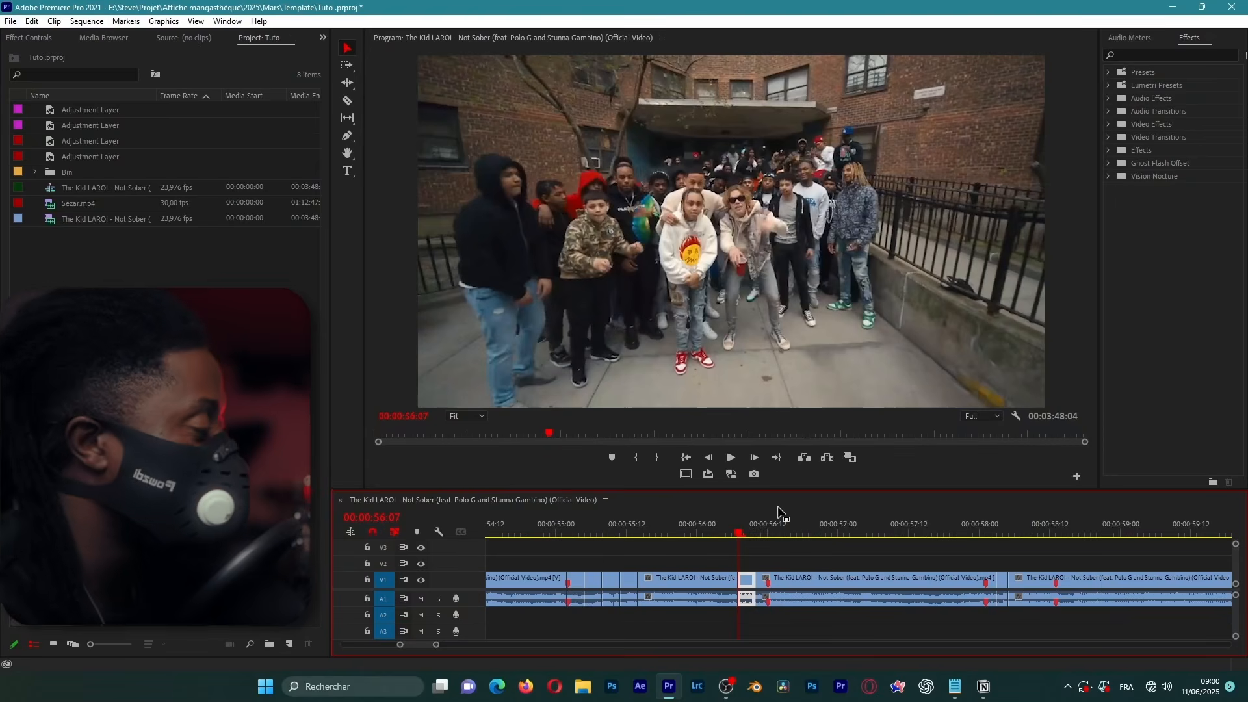
Play the footage around 00:00:56:12, place the playhead on the marker there and increase the A1 track's height.
{"action": "scroll", "coordinate": [777, 539], "scroll_direction": "up", "scroll_amount": 2}
{"action": "scroll", "coordinate": [777, 540], "scroll_direction": "up", "scroll_amount": 2}
{"action": "key", "text": "space"}
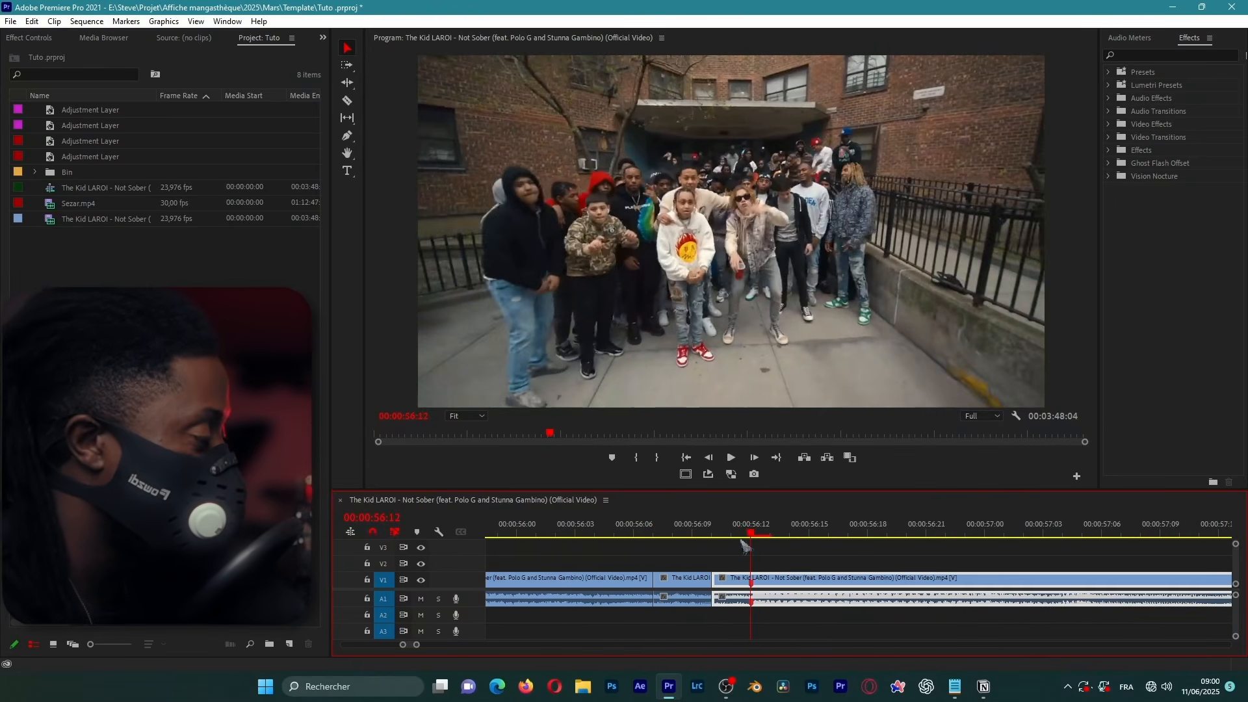
{"action": "key", "text": "space"}
{"action": "left_click_drag", "start_coordinate": [856, 520], "coordinate": [633, 526]}
{"action": "scroll", "coordinate": [633, 527], "scroll_direction": "down", "scroll_amount": 1}
{"action": "scroll", "coordinate": [636, 532], "scroll_direction": "down", "scroll_amount": 1}
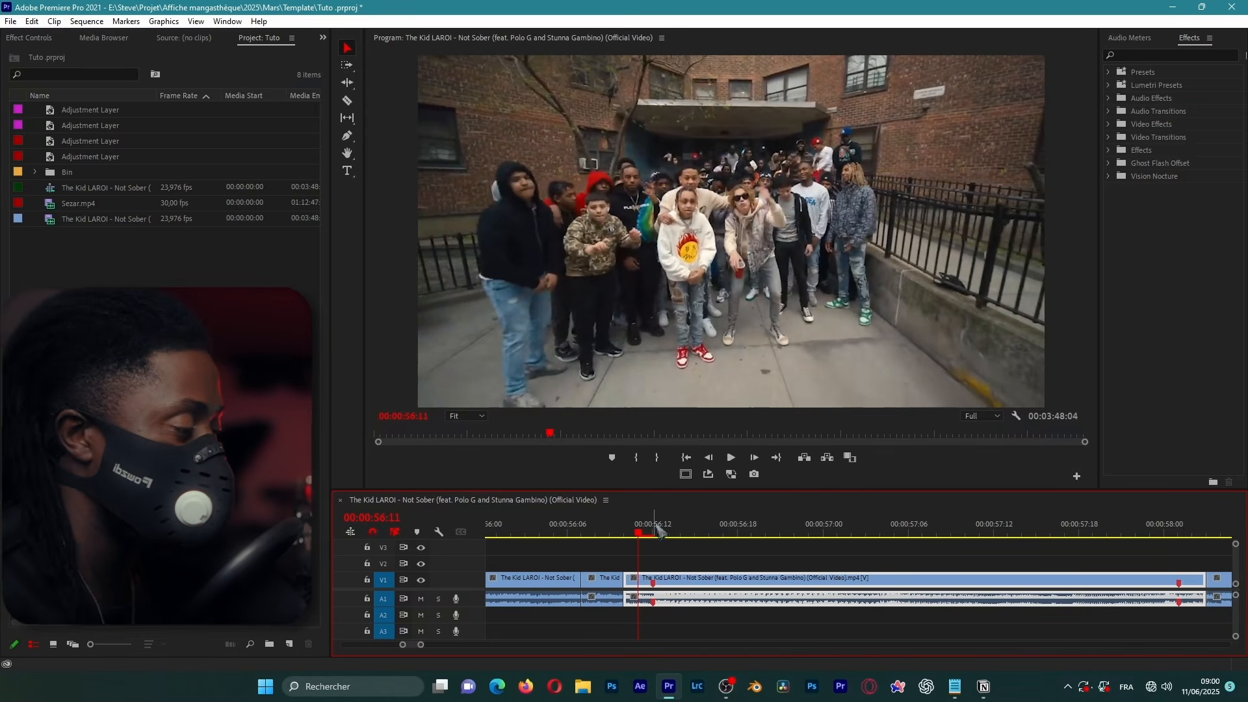
{"action": "left_click", "coordinate": [658, 533]}
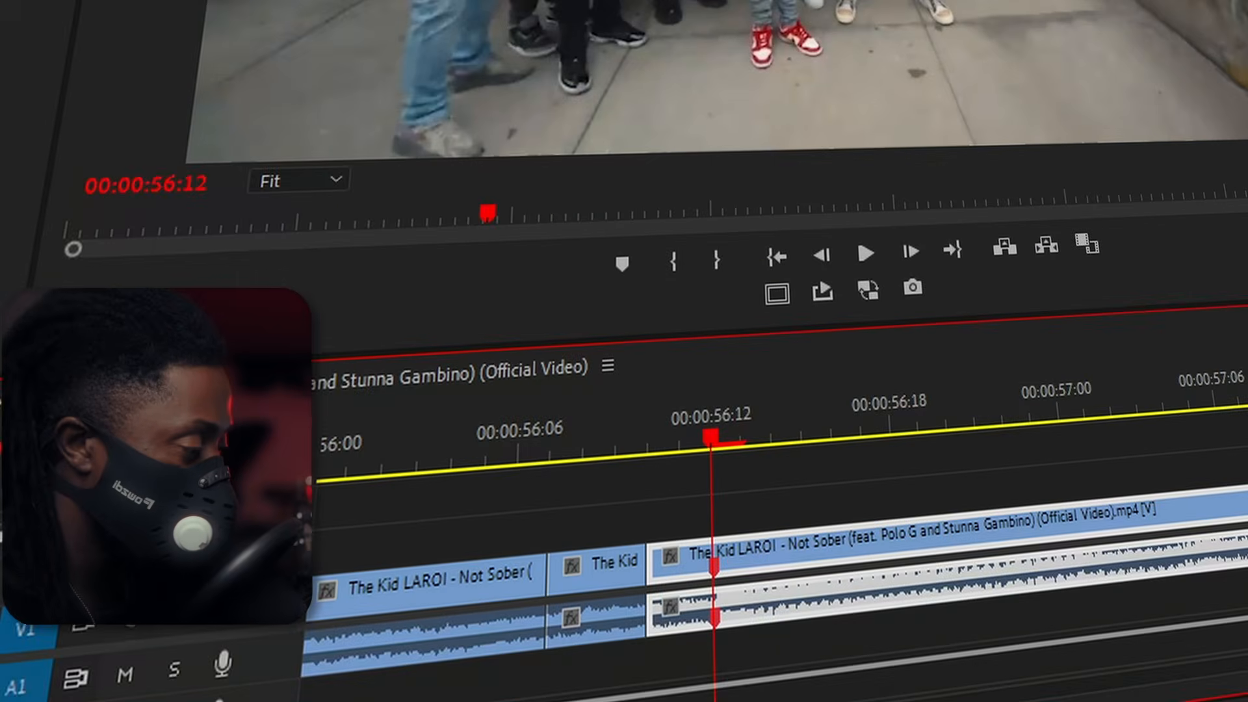
{"action": "left_click_drag", "start_coordinate": [472, 607], "coordinate": [473, 628]}
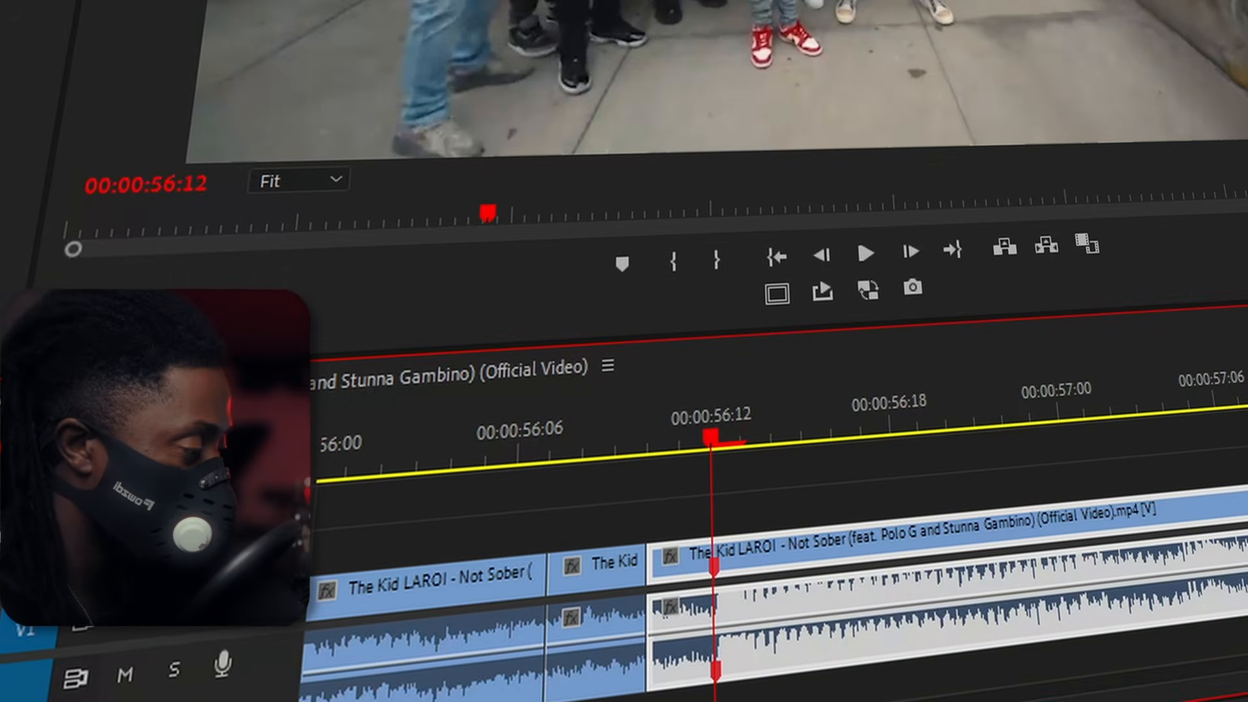
{"action": "scroll", "coordinate": [669, 595], "scroll_direction": "up", "scroll_amount": 1}
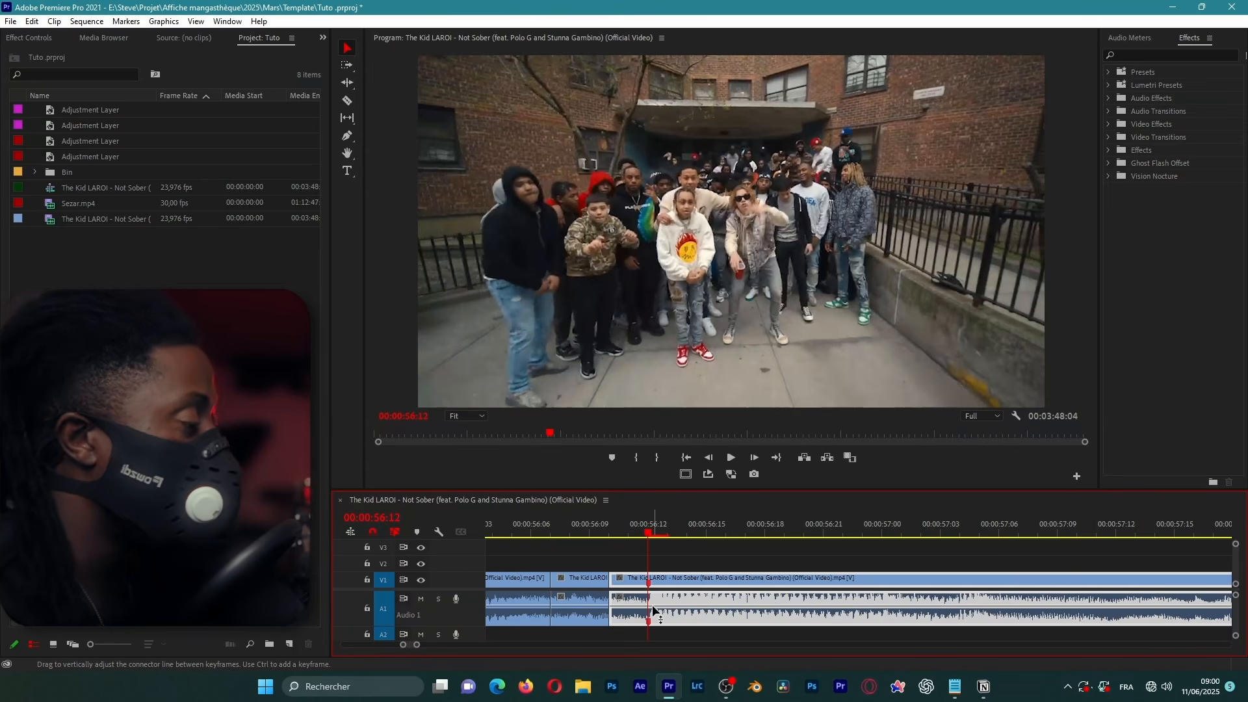
Step back frame by frame to 00:00:56:10 and on to 00:00:56:07, examining the short slice before the marker.
{"action": "key", "text": "Left"}
{"action": "key", "text": "Left"}
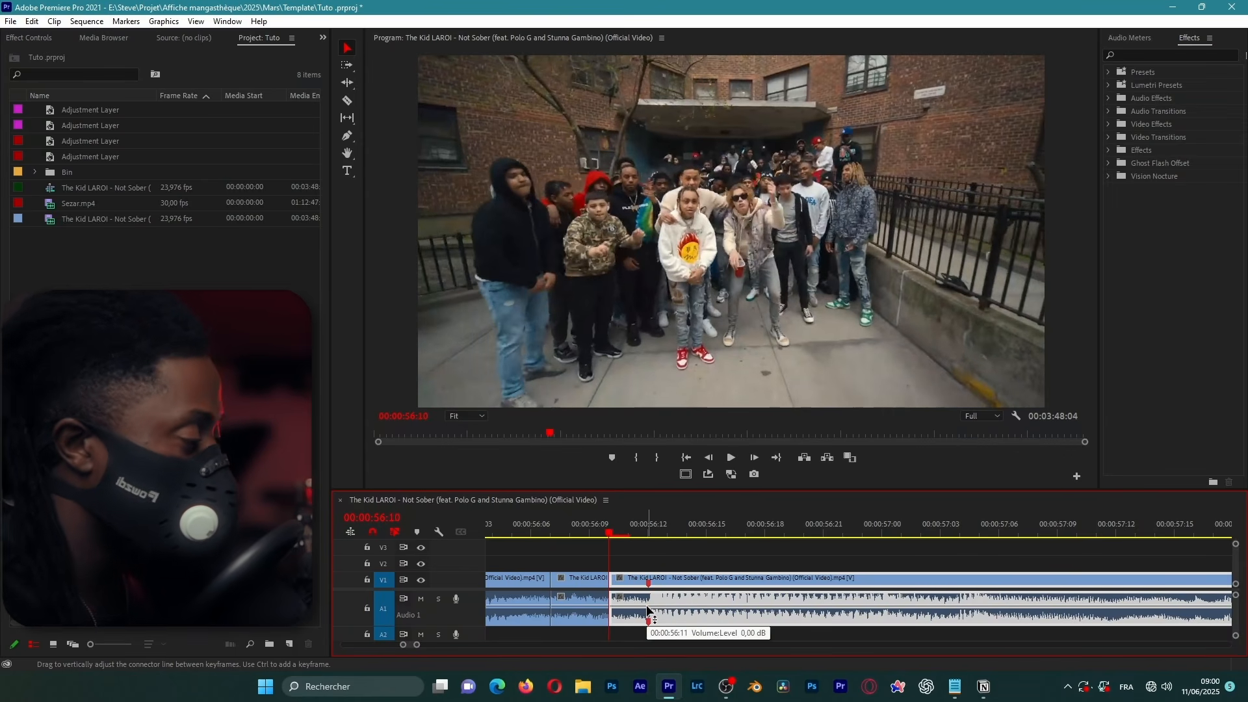
{"action": "left_click", "coordinate": [599, 589]}
{"action": "key", "text": "Left"}
{"action": "key", "text": "Left"}
{"action": "key", "text": "Left"}
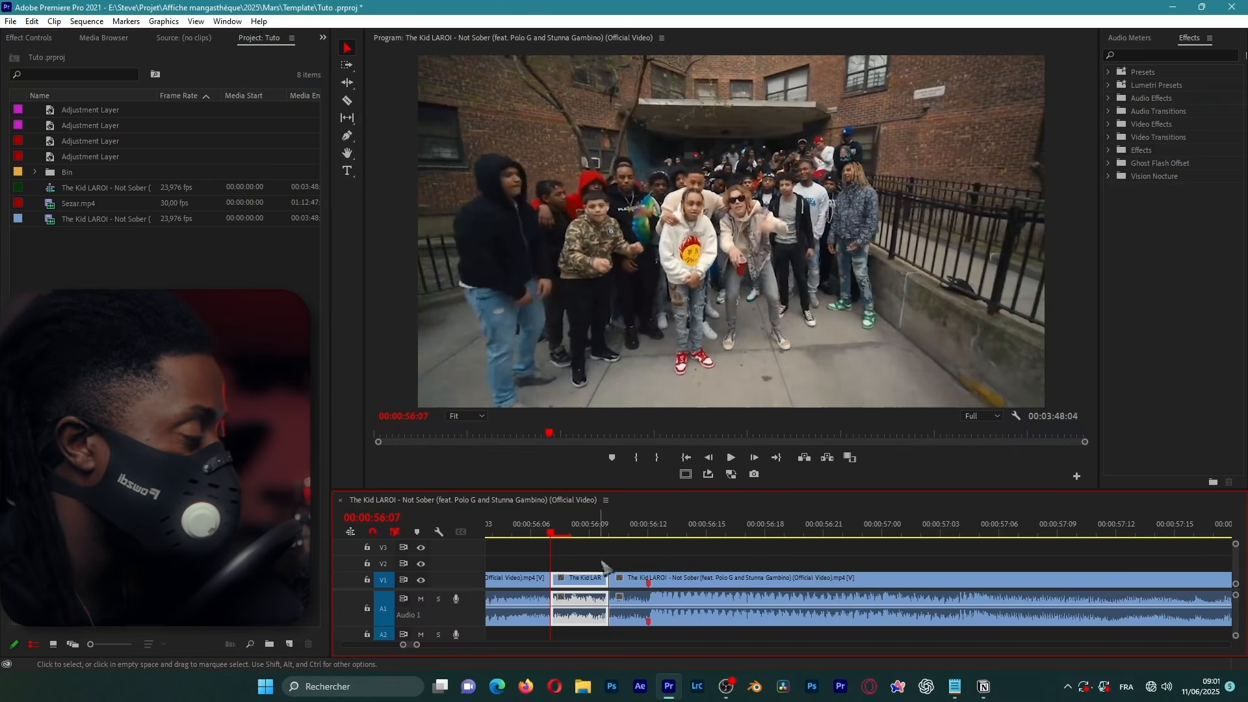
{"action": "left_click", "coordinate": [601, 561]}
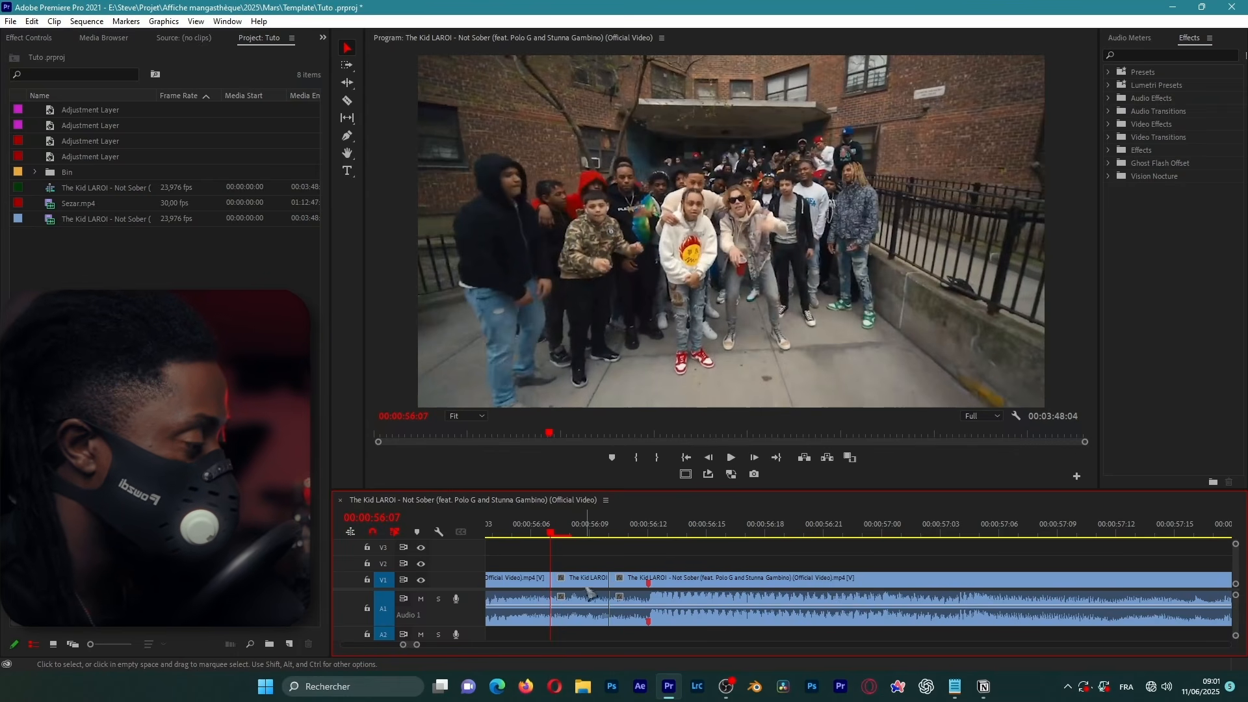
Duplicate only the video of the short slice starting at 00:00:56:07 onto V2, placing the copy at the 00:00:56:12 marker.
{"action": "left_click", "coordinate": [584, 588]}
{"action": "left_click", "coordinate": [624, 578]}
{"action": "left_click", "coordinate": [596, 587]}
{"action": "left_click", "coordinate": [619, 565]}
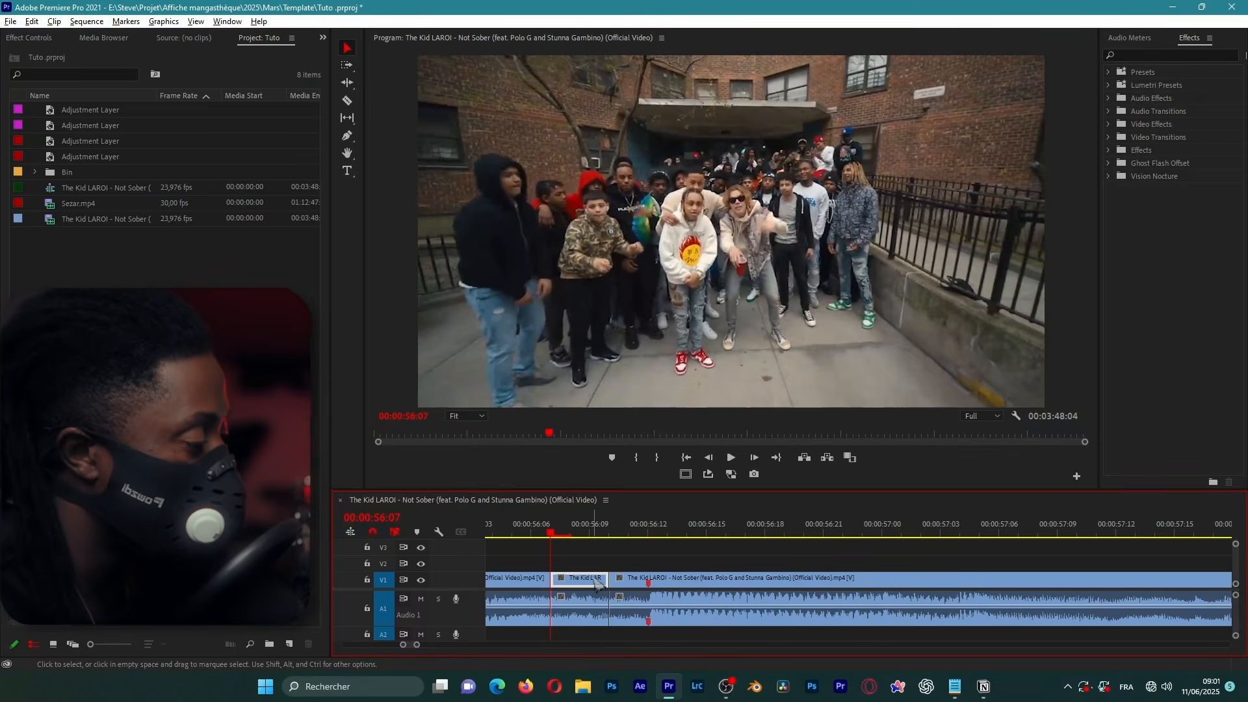
{"action": "mouse_move", "coordinate": [596, 581]}
{"action": "left_mouse_down"}
{"action": "mouse_move", "coordinate": [585, 565]}
{"action": "mouse_move", "coordinate": [677, 564]}
{"action": "left_mouse_up"}
{"action": "scroll", "coordinate": [581, 557], "scroll_direction": "down", "scroll_amount": 5}
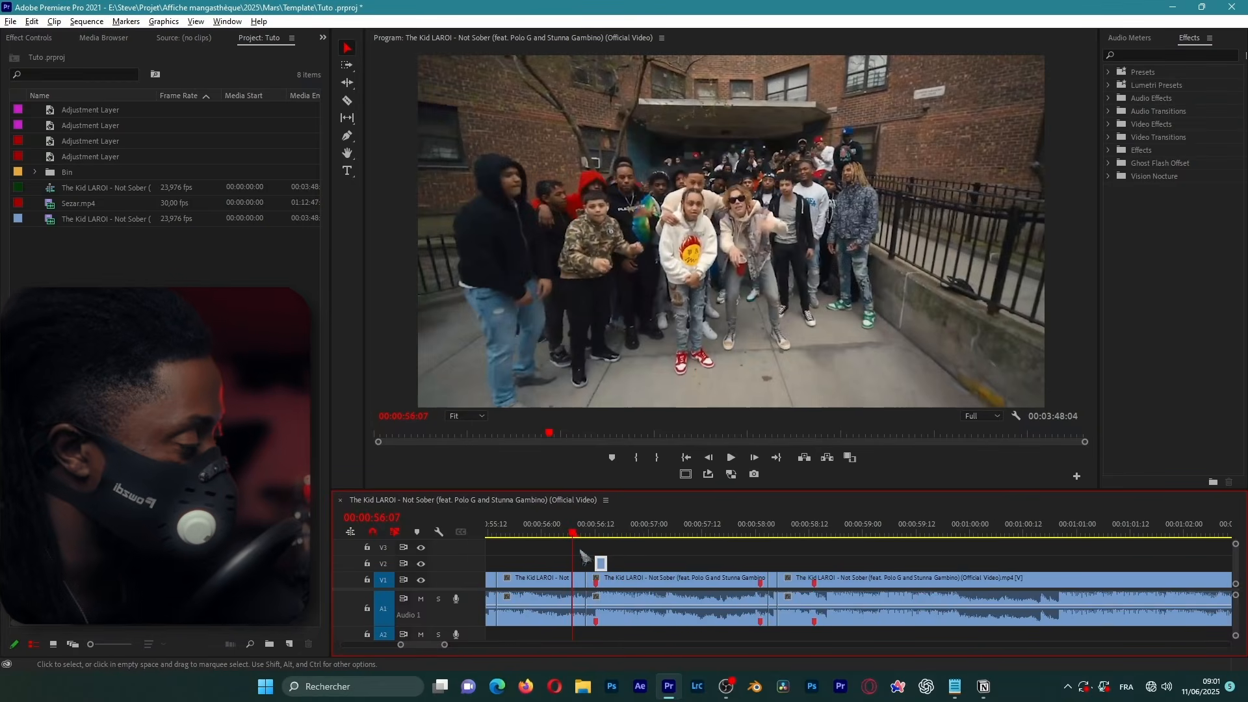
Replay the footage around 00:00:56:12 several times to check the repeated slice on V2.
{"action": "left_click_drag", "start_coordinate": [574, 535], "coordinate": [544, 535]}
{"action": "key", "text": "space"}
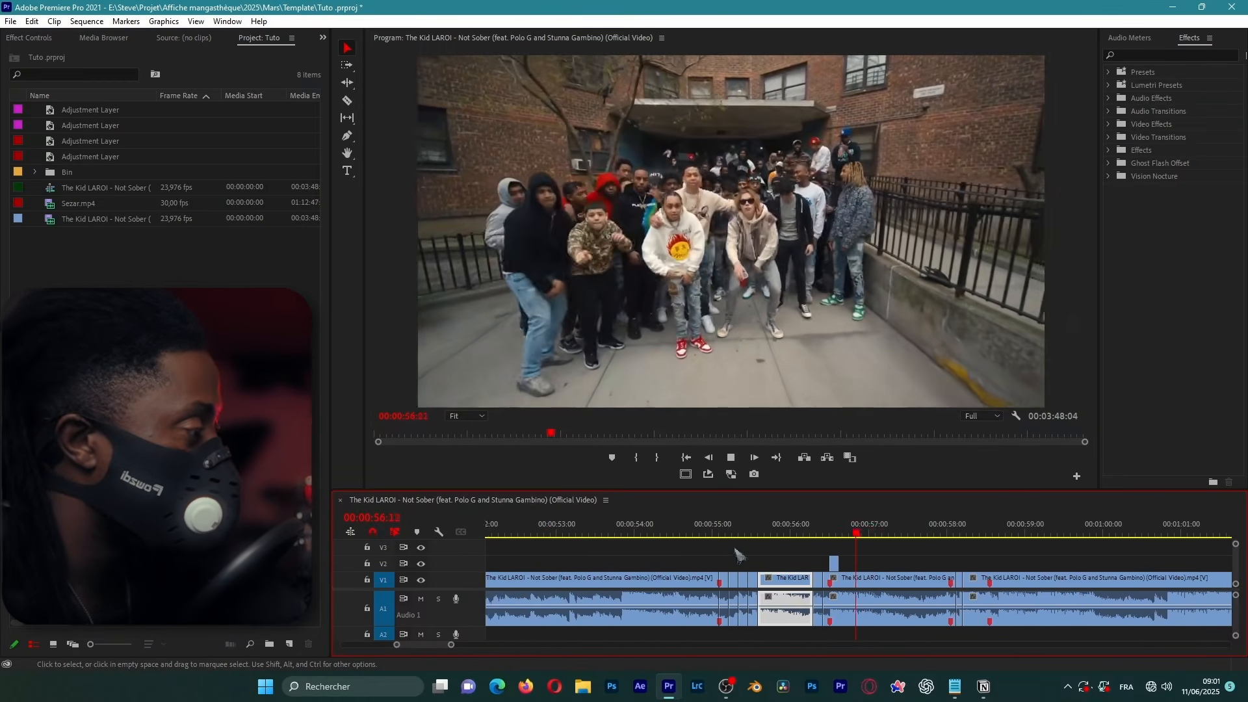
{"action": "key", "text": "space"}
{"action": "left_click_drag", "start_coordinate": [851, 535], "coordinate": [773, 534]}
{"action": "key", "text": "space"}
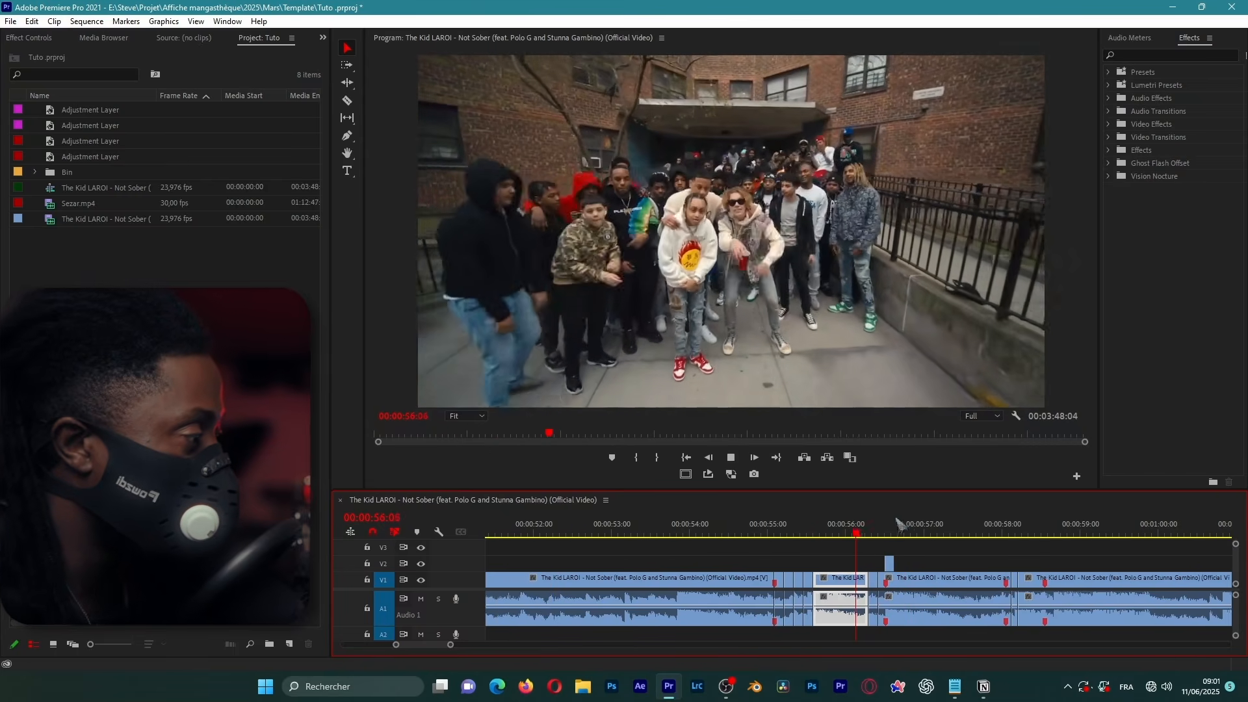
{"action": "key", "text": "space"}
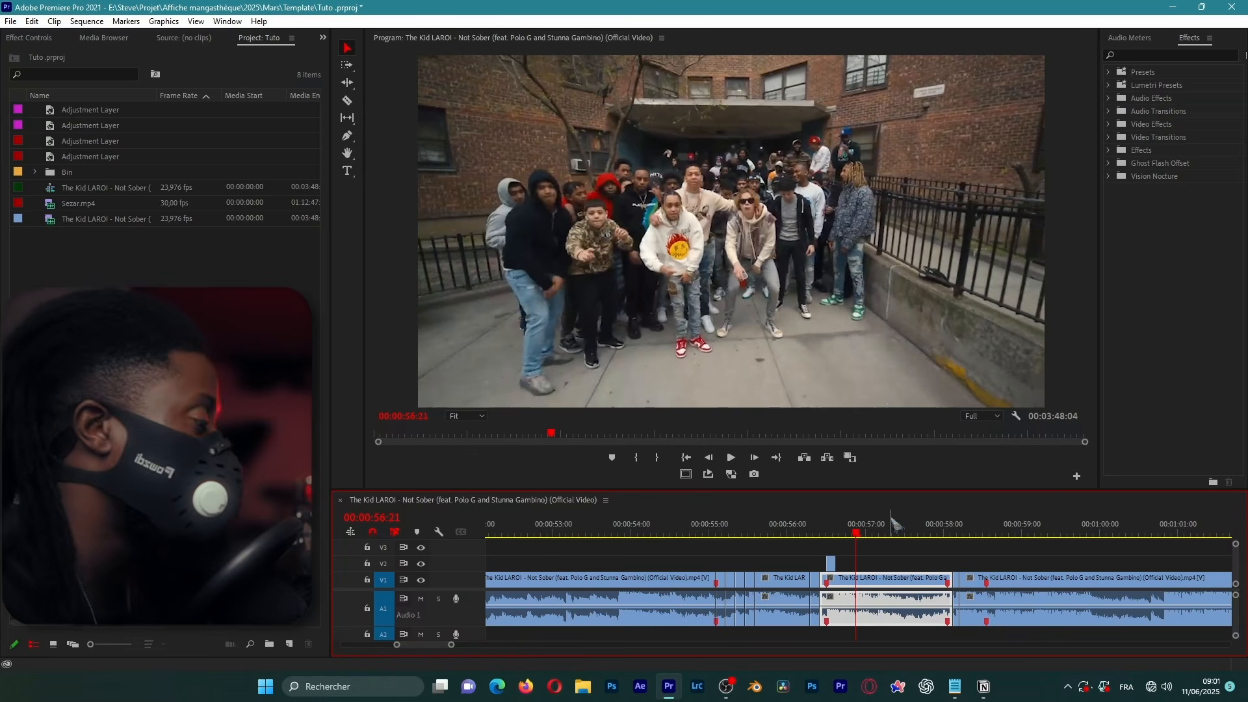
{"action": "scroll", "coordinate": [878, 527], "scroll_direction": "up", "scroll_amount": 3}
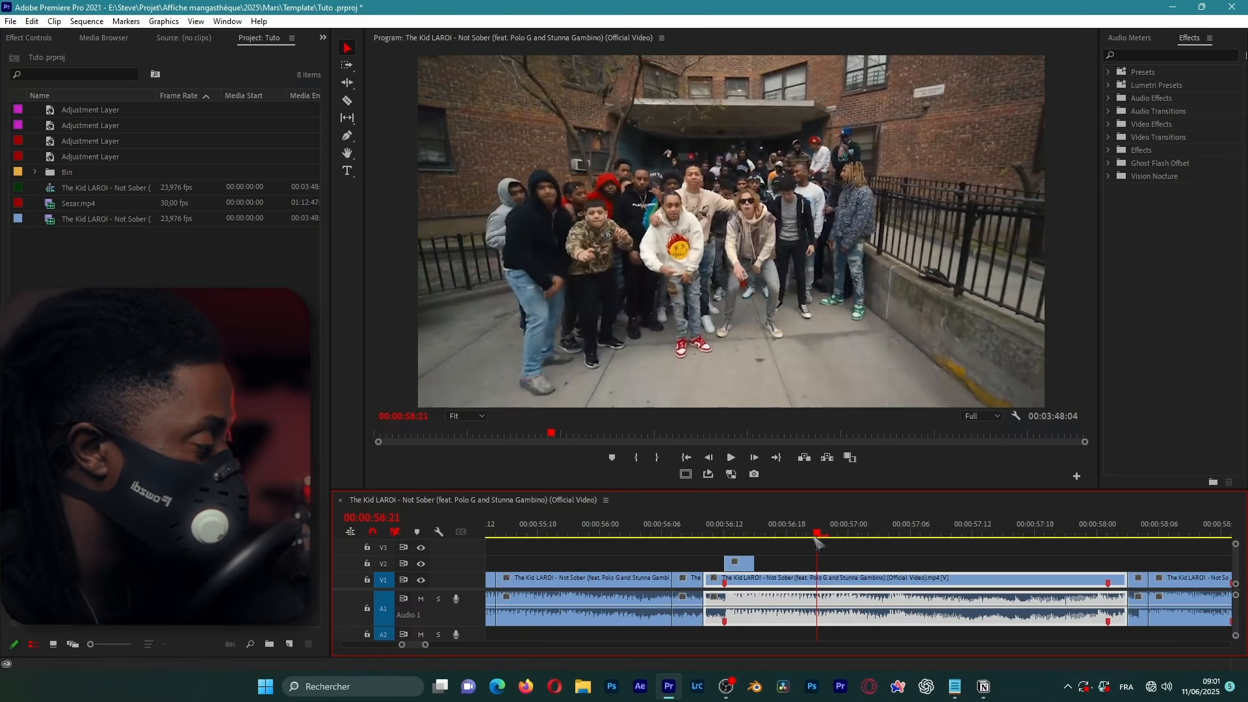
{"action": "left_click_drag", "start_coordinate": [818, 534], "coordinate": [631, 551]}
{"action": "key", "text": "space"}
{"action": "key", "text": "space"}
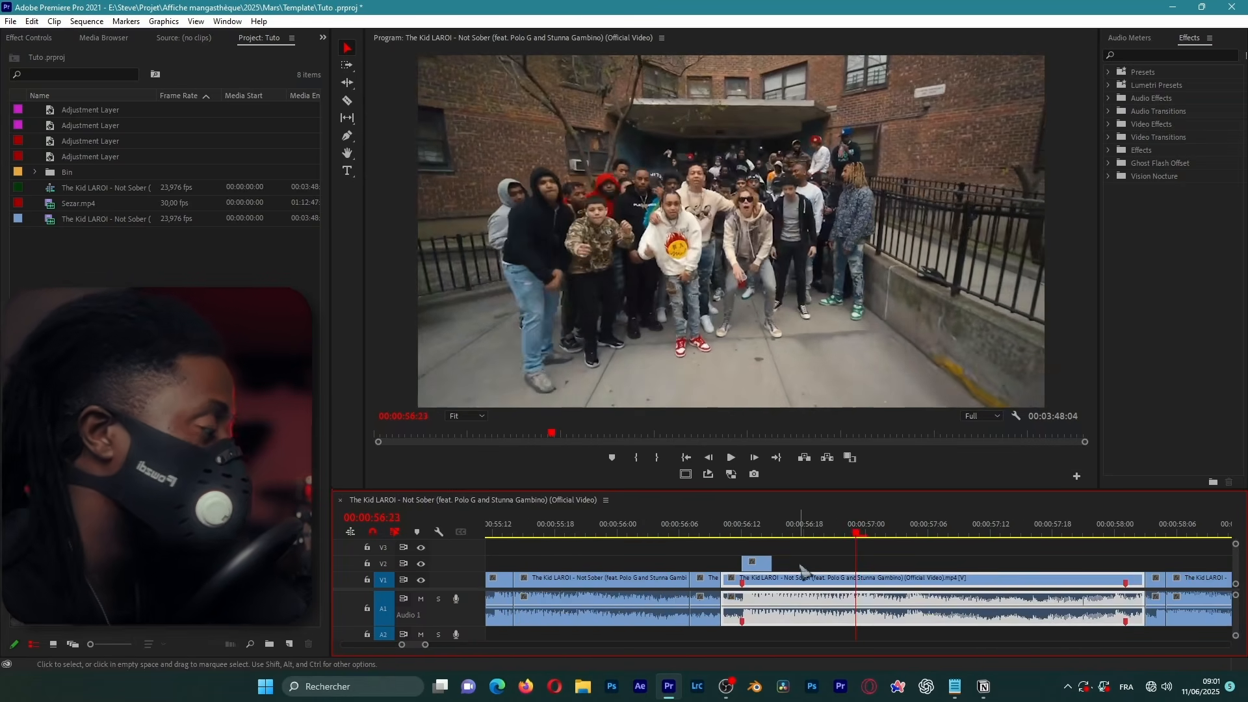
{"action": "scroll", "coordinate": [858, 533], "scroll_direction": "down", "scroll_amount": 3}
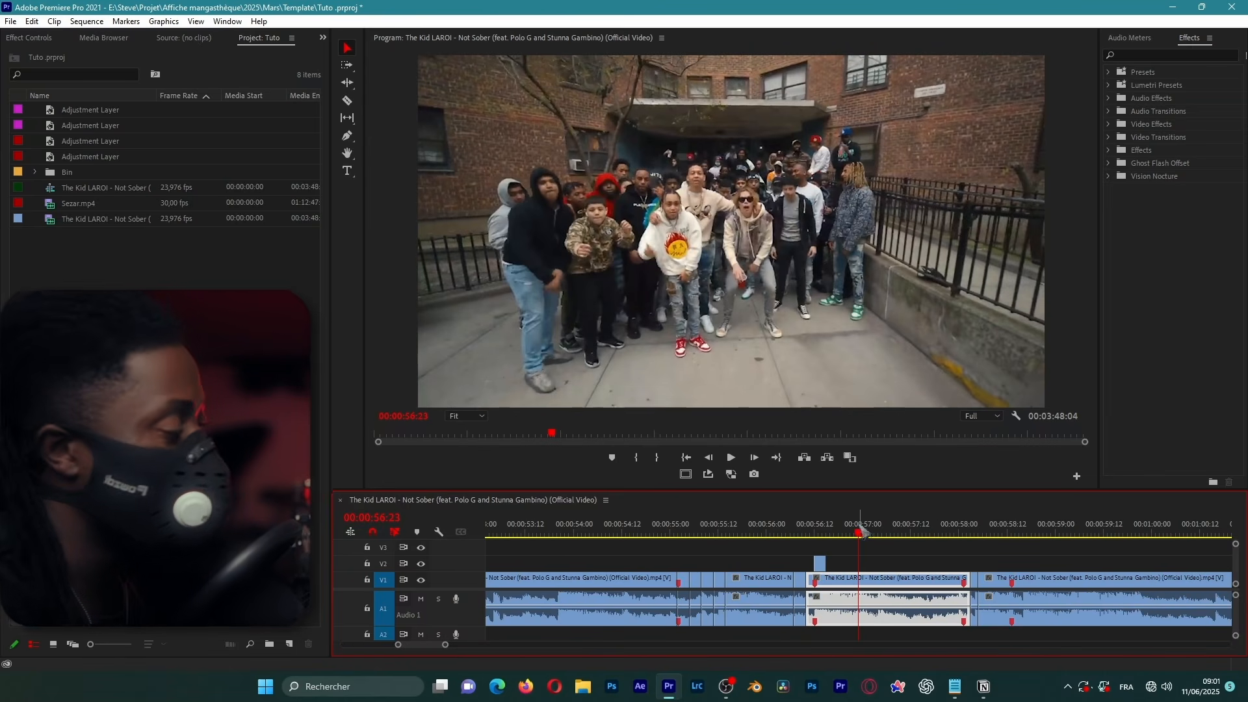
Play the next shot change around 00:00:58:06 repeatedly to judge where a repeated slice would fit.
{"action": "key", "text": "space"}
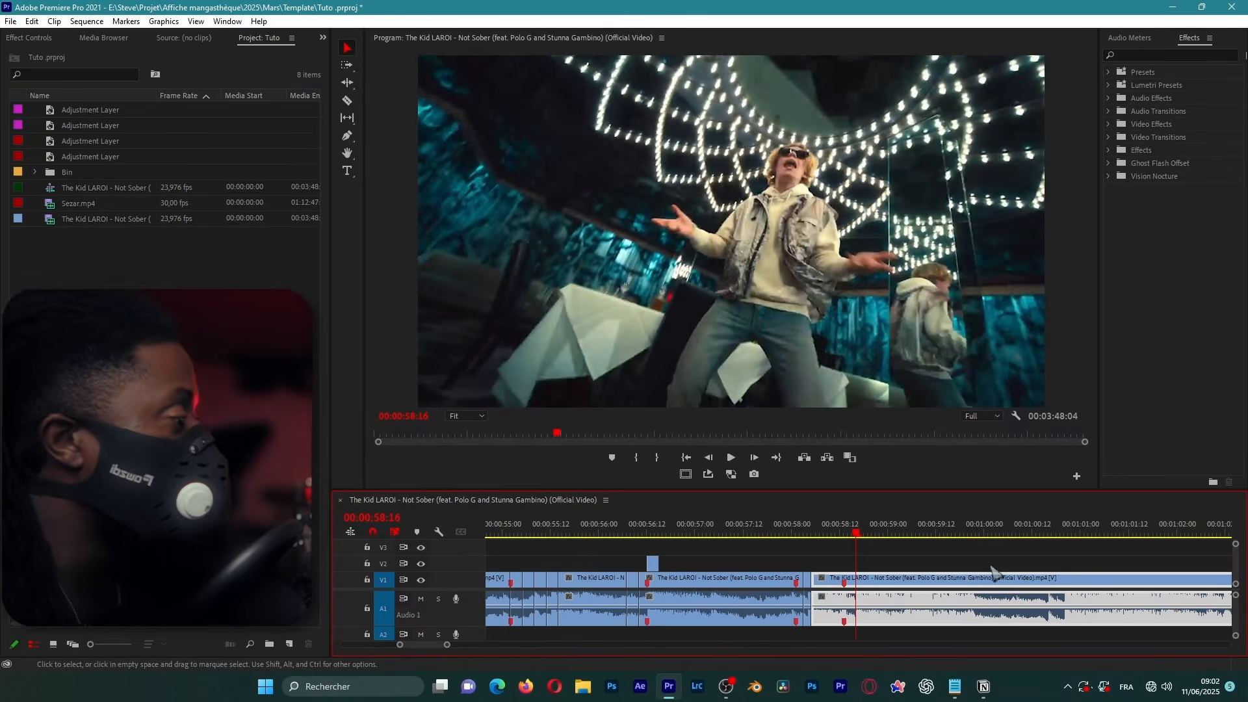
{"action": "left_click_drag", "start_coordinate": [857, 530], "coordinate": [791, 529]}
{"action": "key", "text": "space"}
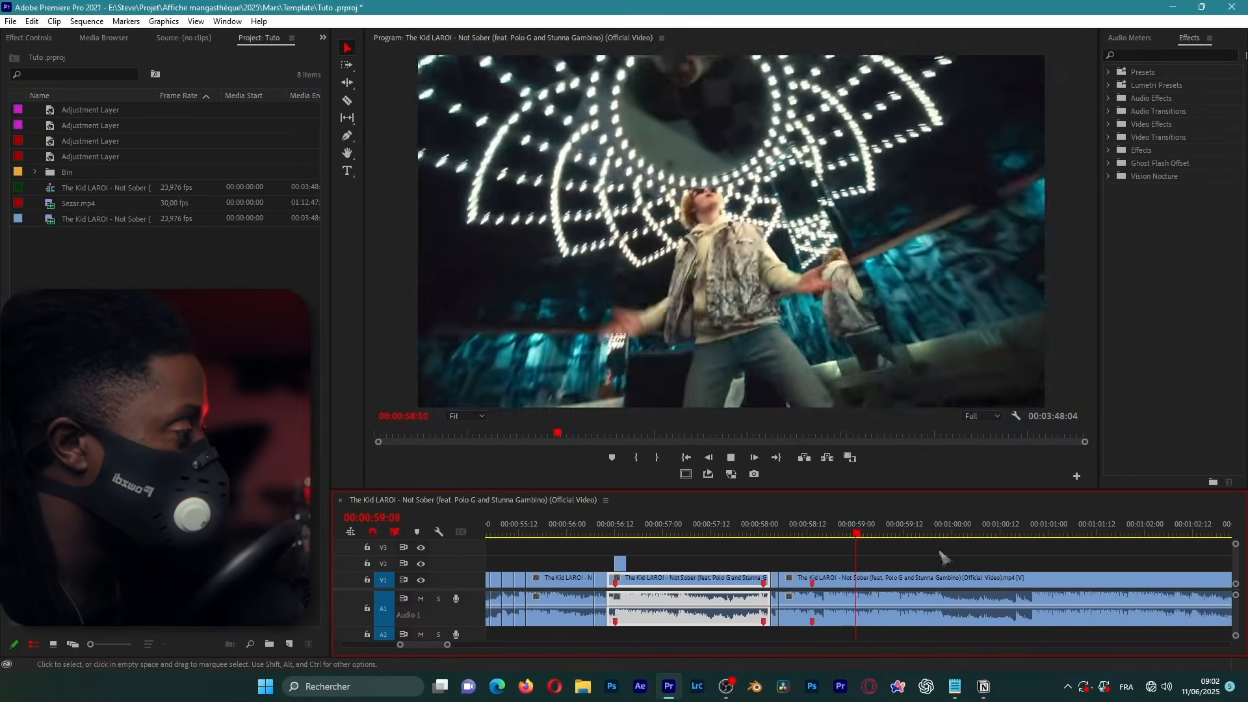
{"action": "left_click", "coordinate": [845, 533]}
{"action": "left_click_drag", "start_coordinate": [845, 533], "coordinate": [718, 531]}
{"action": "key", "text": "space"}
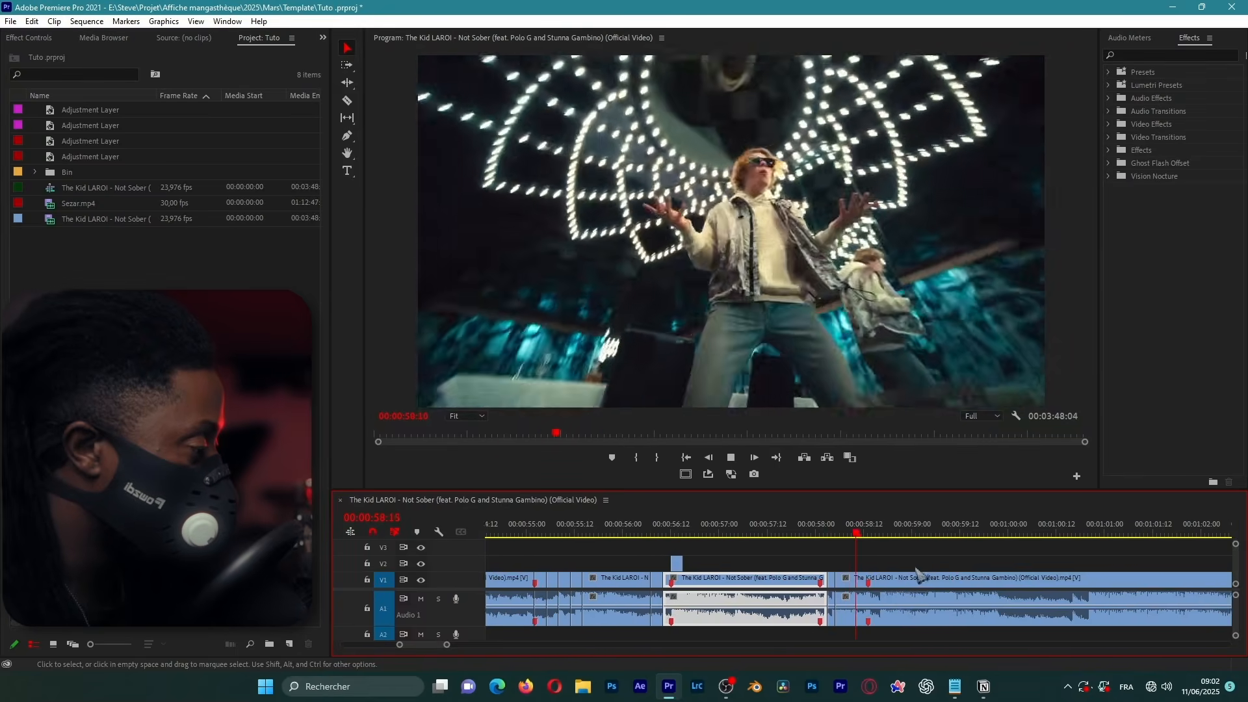
{"action": "key", "text": "space"}
{"action": "left_click_drag", "start_coordinate": [862, 533], "coordinate": [721, 534]}
{"action": "key", "text": "space"}
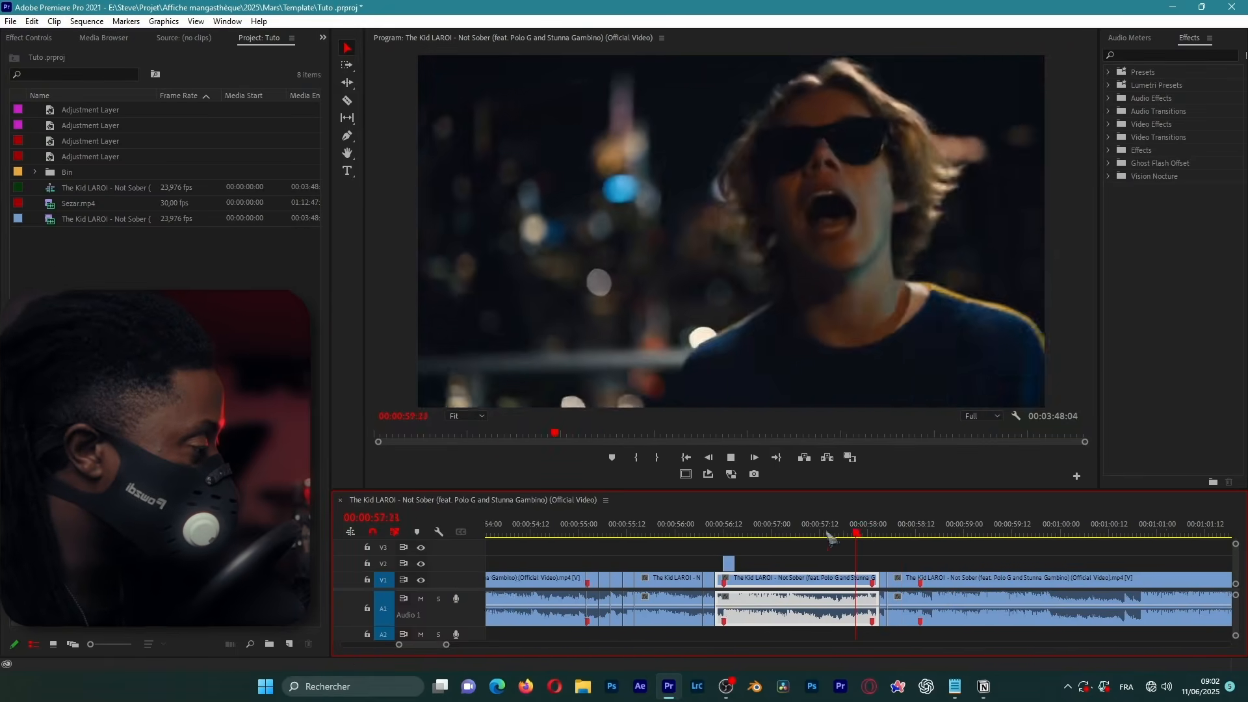
{"action": "key", "text": "space"}
Split only the V1 video at 00:00:58:21 and 00:00:59:03 to isolate a short slice.
{"action": "left_click_drag", "start_coordinate": [857, 536], "coordinate": [788, 542]}
{"action": "left_click", "coordinate": [842, 550]}
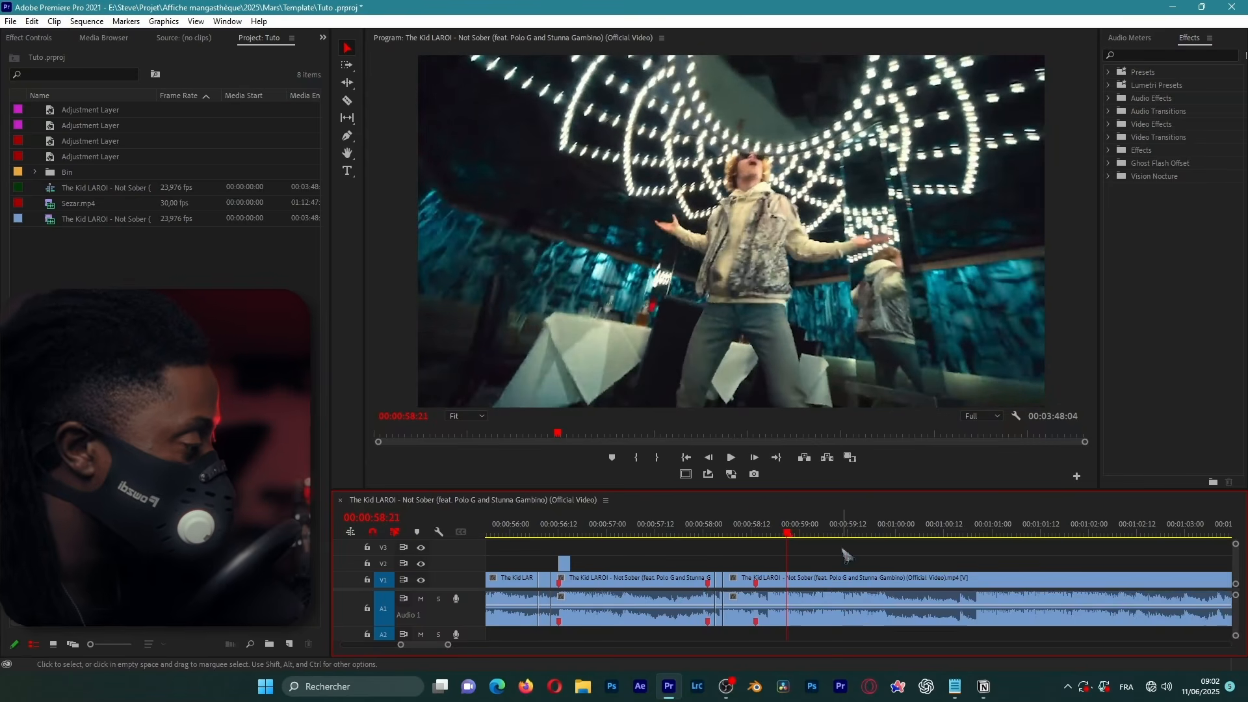
{"action": "left_click", "coordinate": [813, 575], "text": "alt"}
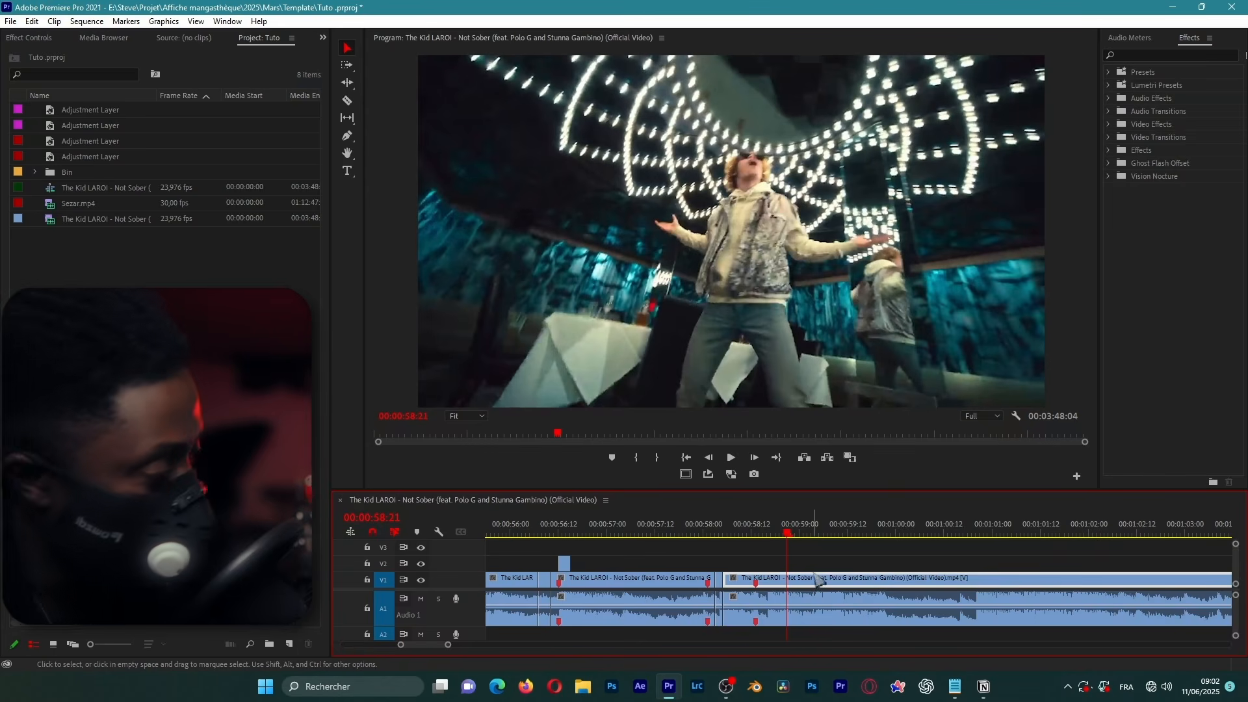
{"action": "key", "text": "ctrl+k"}
{"action": "left_click", "coordinate": [805, 537]}
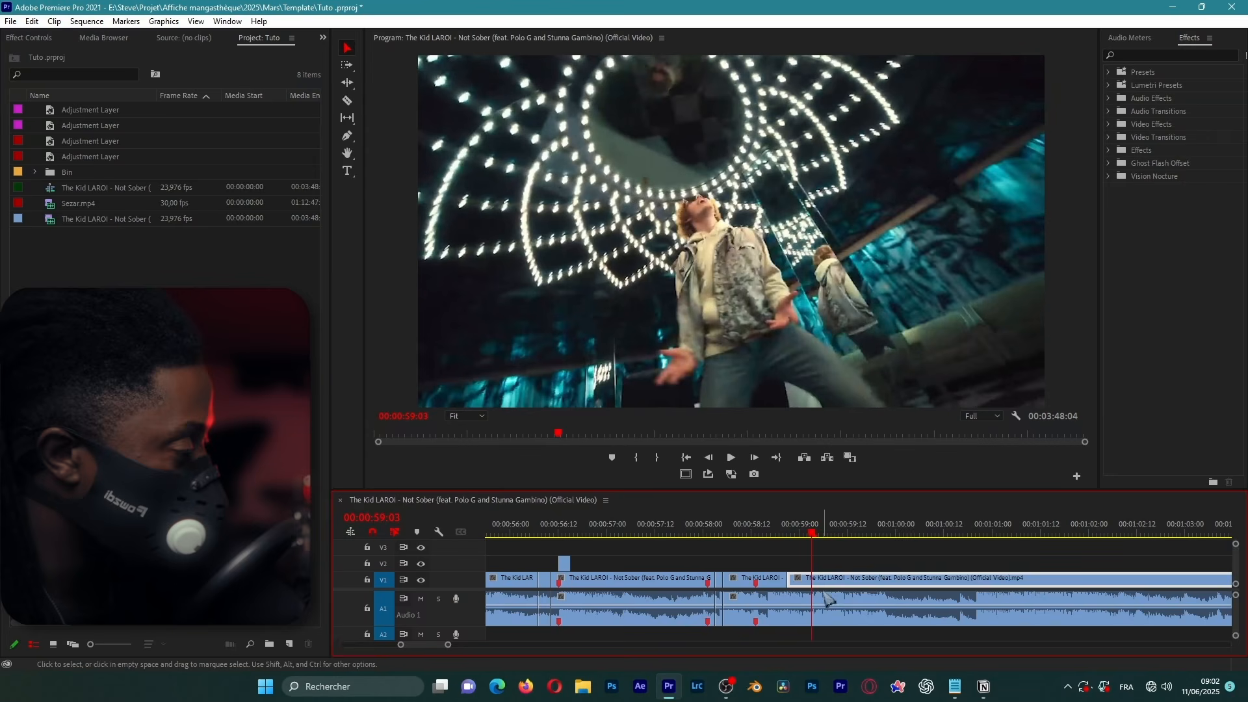
{"action": "key", "text": "ctrl+k"}
Duplicate the isolated slice onto V2, align the copy with the start of the shot below, and replay the shot change.
{"action": "left_click_drag", "start_coordinate": [805, 587], "coordinate": [792, 558]}
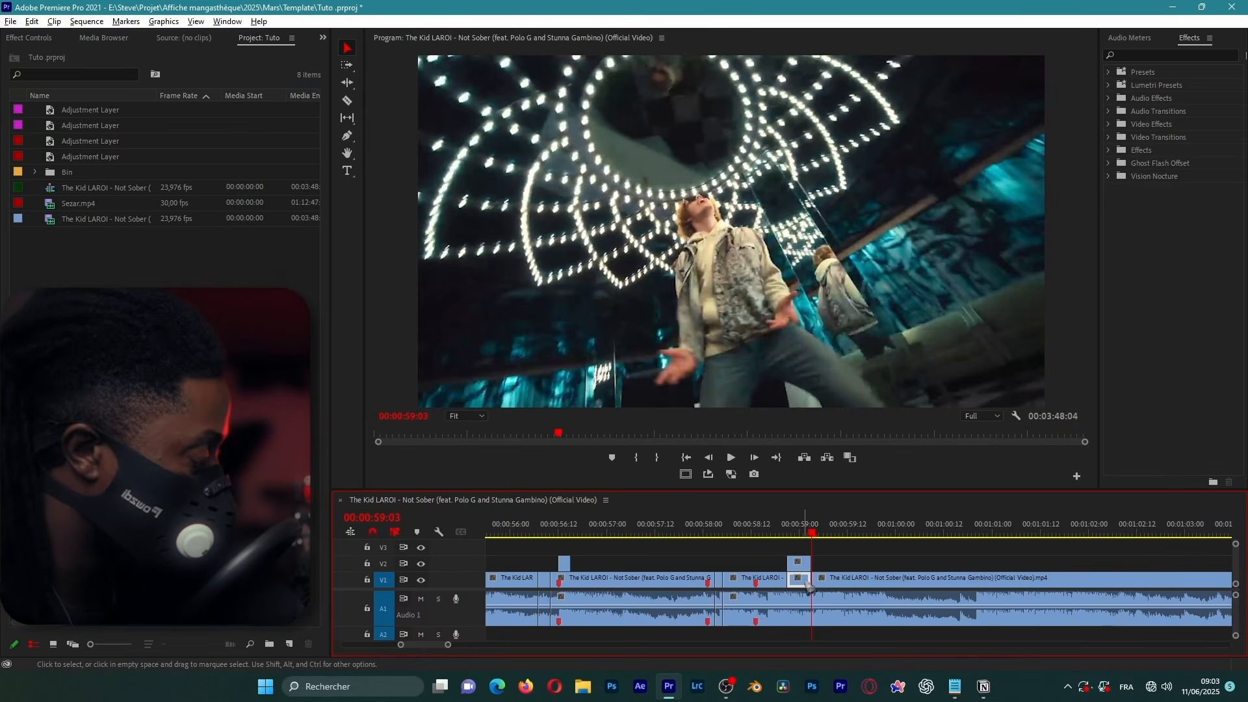
{"action": "left_click_drag", "start_coordinate": [803, 564], "coordinate": [738, 557]}
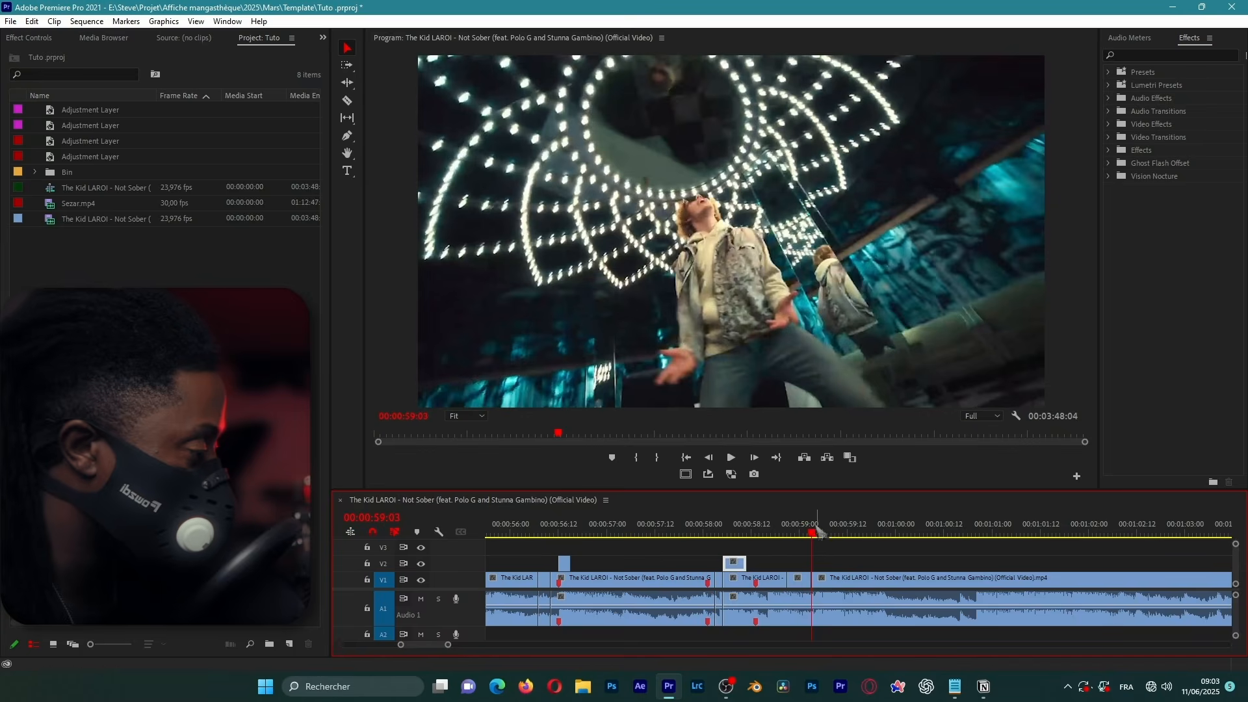
{"action": "left_click", "coordinate": [672, 525]}
{"action": "key", "text": "space"}
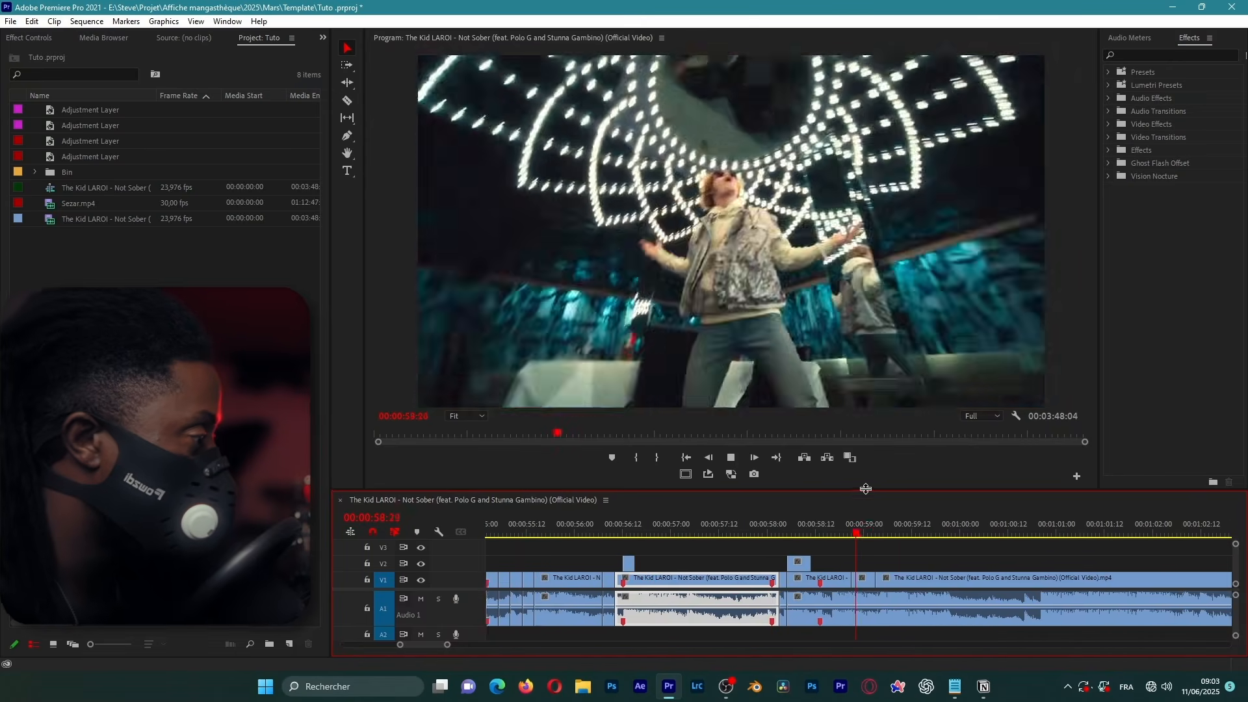
{"action": "key", "text": "space"}
{"action": "left_click_drag", "start_coordinate": [857, 529], "coordinate": [665, 529]}
{"action": "key", "text": "space"}
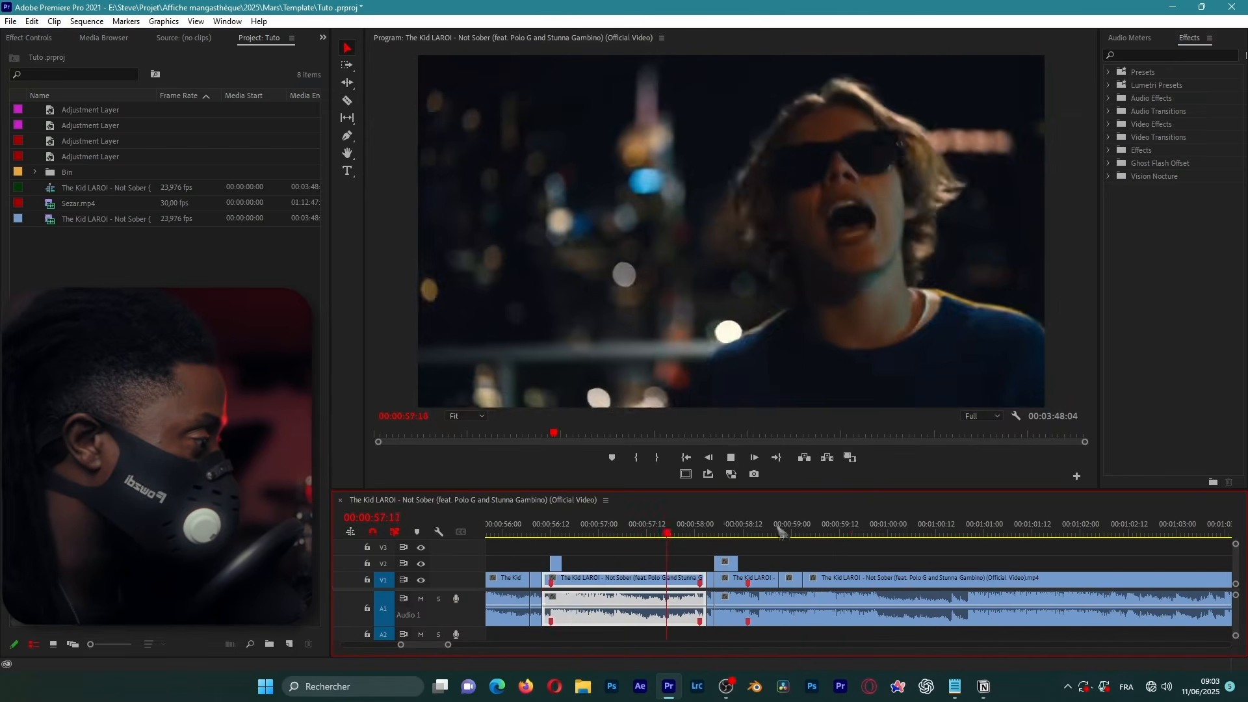
{"action": "key", "text": "space"}
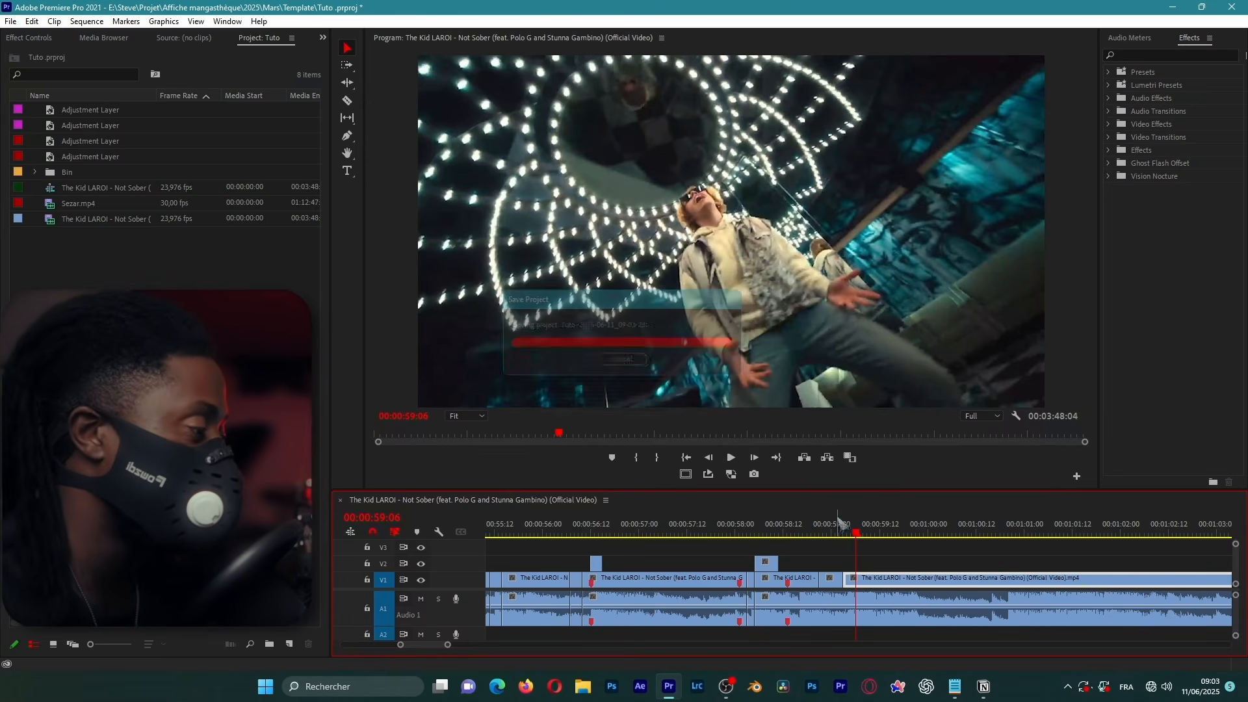
Check the V2 copy at 00:00:58:11, and play from the preceding shot through to about 00:00:59:13.
{"action": "left_click", "coordinate": [780, 528]}
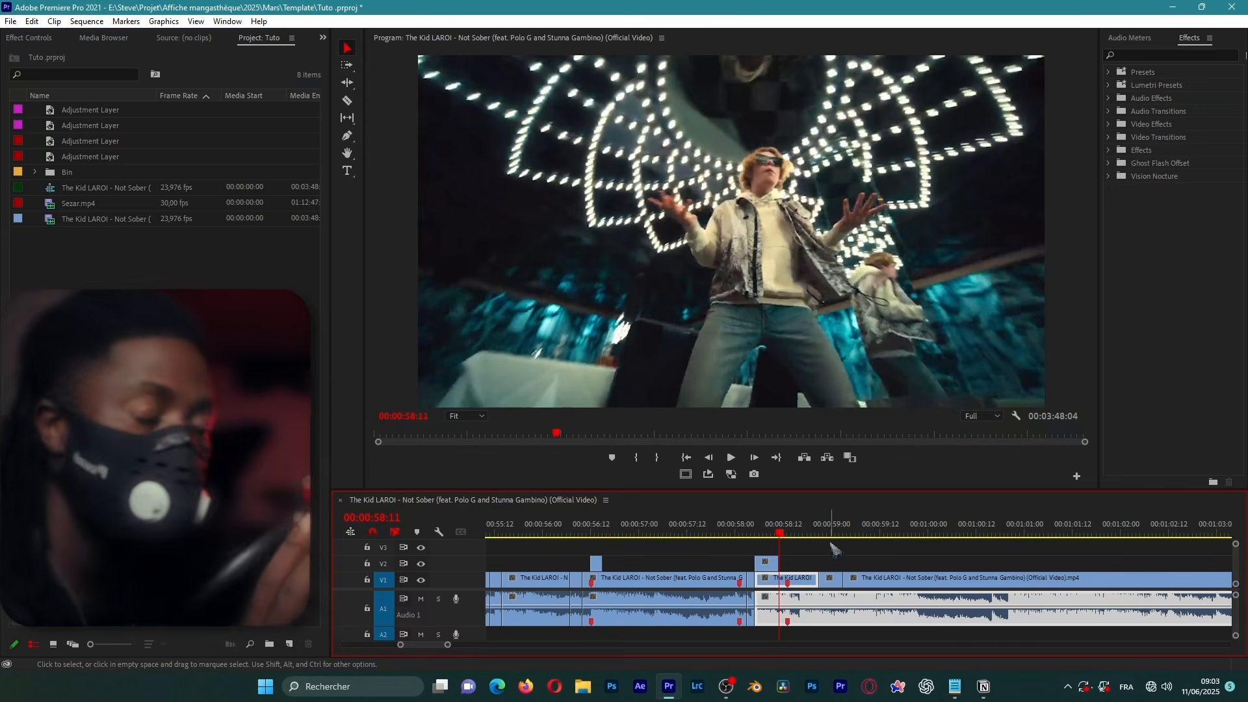
{"action": "left_click_drag", "start_coordinate": [780, 534], "coordinate": [723, 537]}
{"action": "key", "text": "space"}
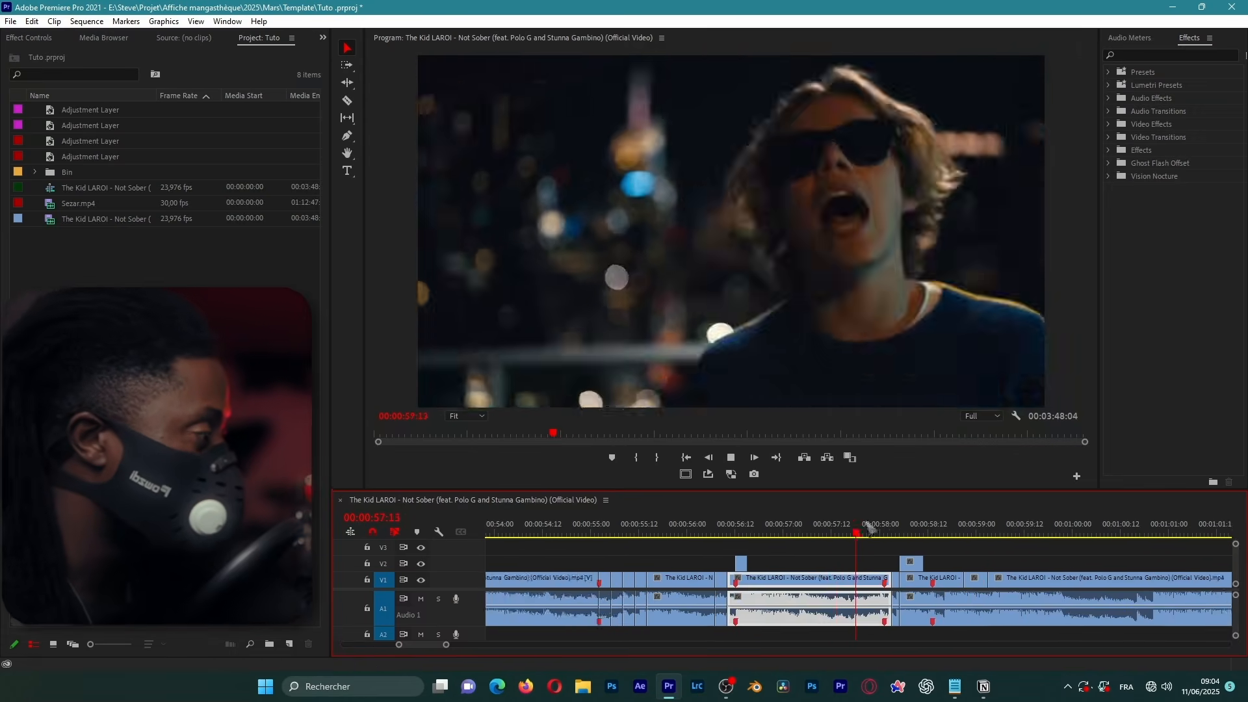
{"action": "key", "text": "space"}
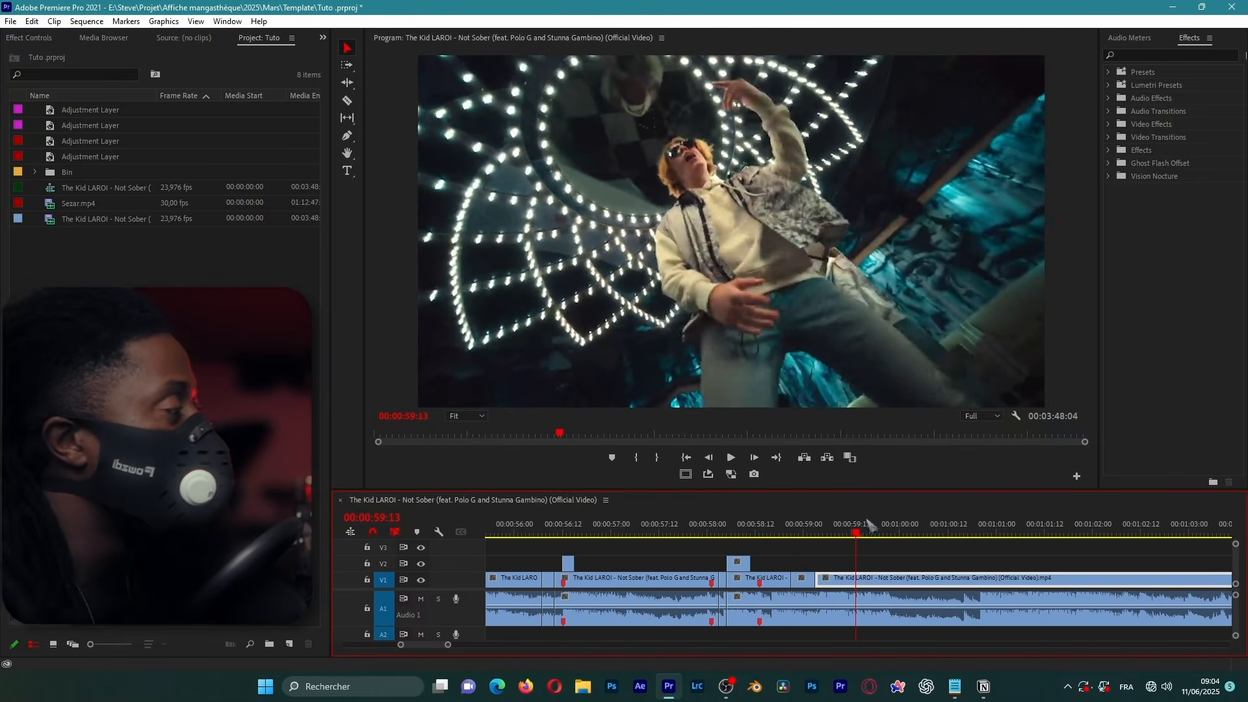
Add the first adjustment layer to V3 at about 00:00:58:11 and shorten it to about 6 frames.
{"action": "scroll", "coordinate": [841, 545], "scroll_direction": "down", "scroll_amount": 7}
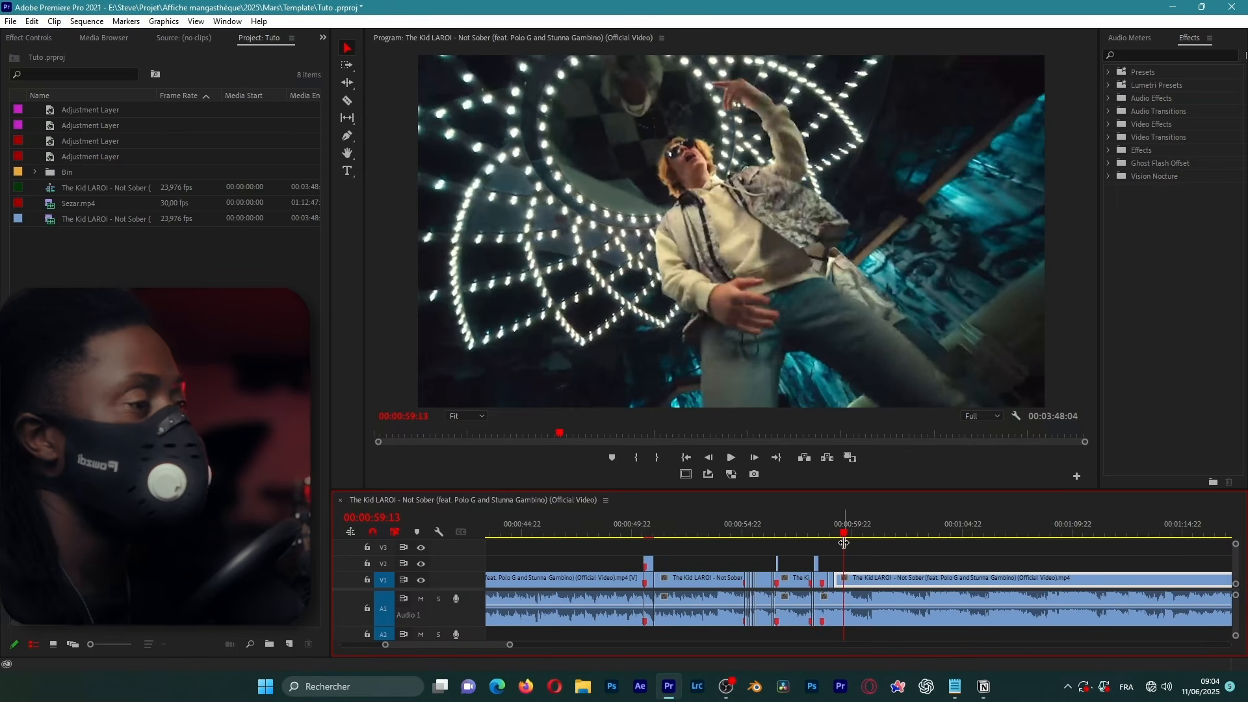
{"action": "left_click", "coordinate": [86, 115]}
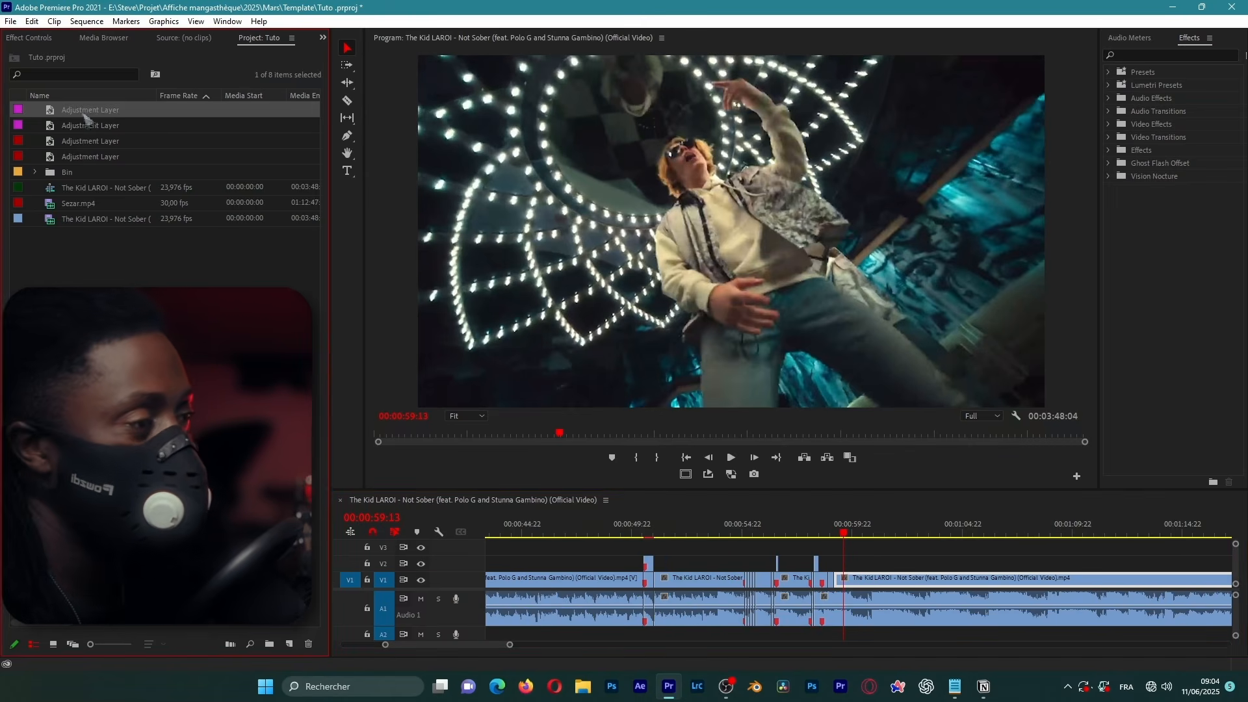
{"action": "left_click_drag", "start_coordinate": [86, 110], "coordinate": [775, 553]}
{"action": "scroll", "coordinate": [864, 603], "scroll_direction": "up", "scroll_amount": 3}
{"action": "scroll", "coordinate": [863, 603], "scroll_direction": "up", "scroll_amount": 2}
{"action": "left_click_drag", "start_coordinate": [1025, 539], "coordinate": [762, 542]}
{"action": "scroll", "coordinate": [790, 575], "scroll_direction": "up", "scroll_amount": 2}
{"action": "scroll", "coordinate": [790, 575], "scroll_direction": "up", "scroll_amount": 1}
Replay the shot change, move the short adjustment layer to V2 starting at 00:00:59:03, and place the playhead at its start.
{"action": "left_click_drag", "start_coordinate": [857, 529], "coordinate": [695, 526]}
{"action": "key", "text": "space"}
{"action": "key", "text": "space"}
{"action": "left_click_drag", "start_coordinate": [856, 526], "coordinate": [835, 525]}
{"action": "key", "text": "space"}
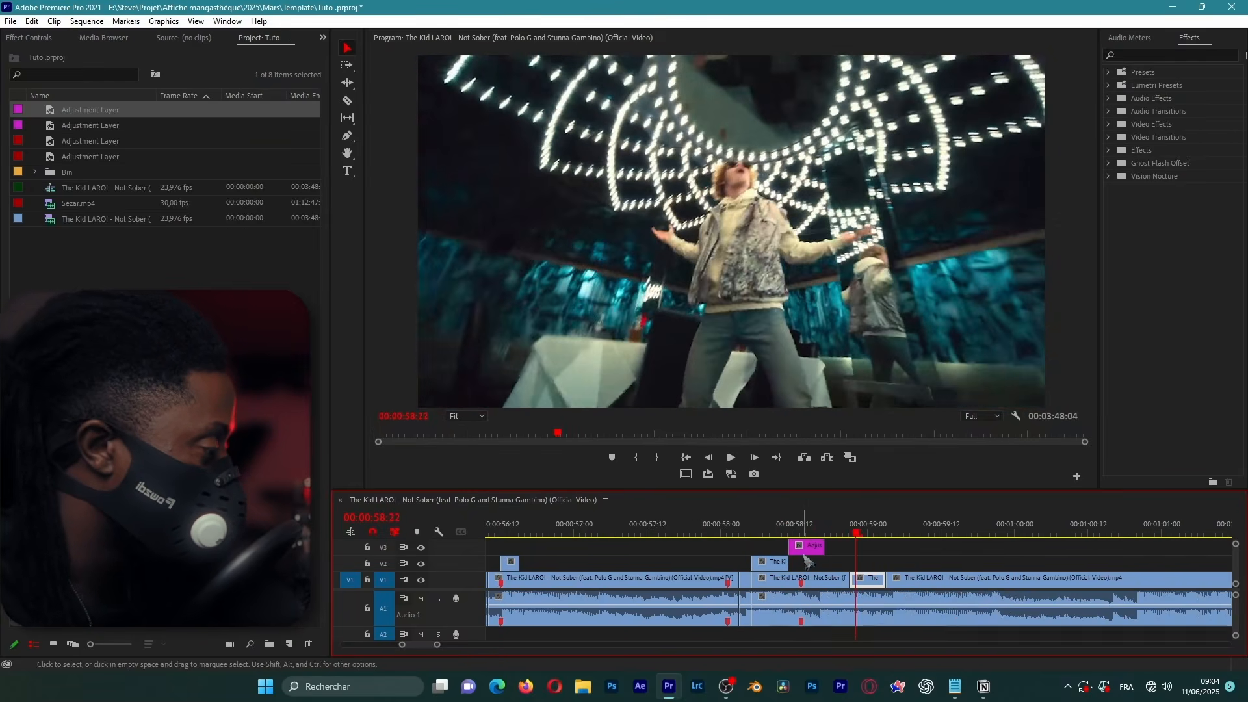
{"action": "key", "text": "space"}
{"action": "left_click_drag", "start_coordinate": [747, 553], "coordinate": [838, 563]}
{"action": "left_click", "coordinate": [822, 530]}
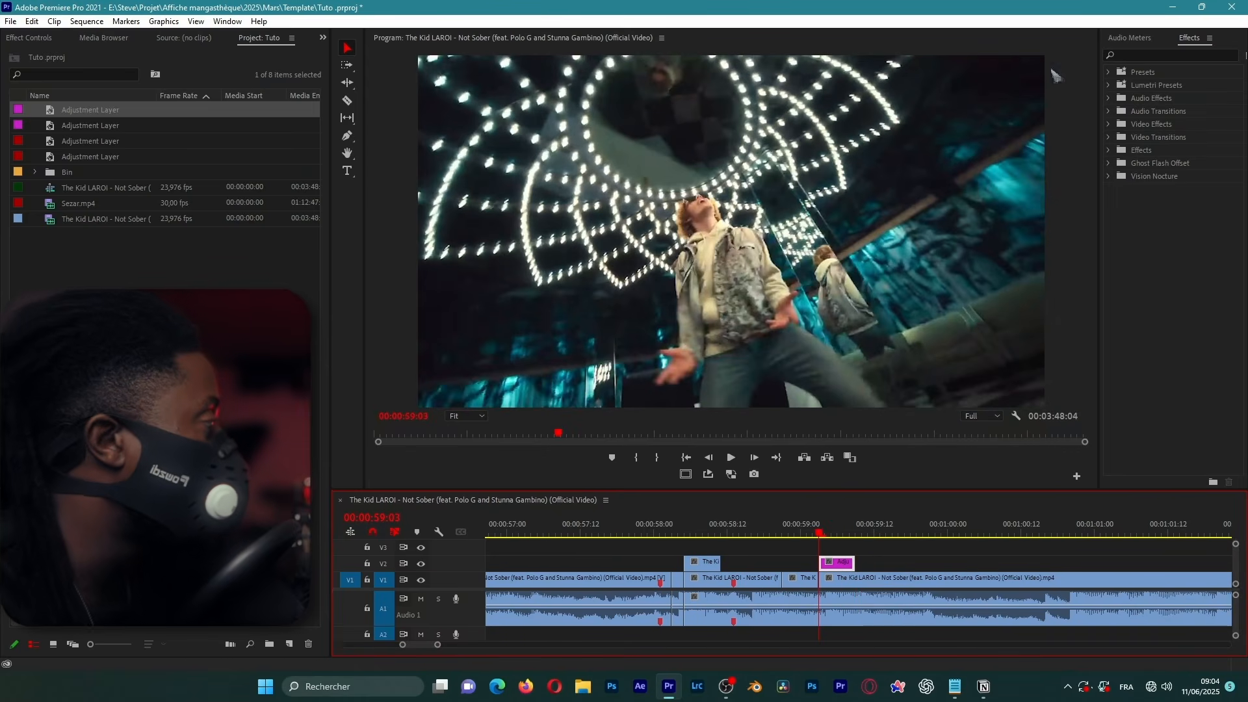
Apply the Hit-Bounce Flash preset from the Hits presets to the short adjustment layer on V2 at 00:00:59:03.
{"action": "left_click", "coordinate": [1110, 76]}
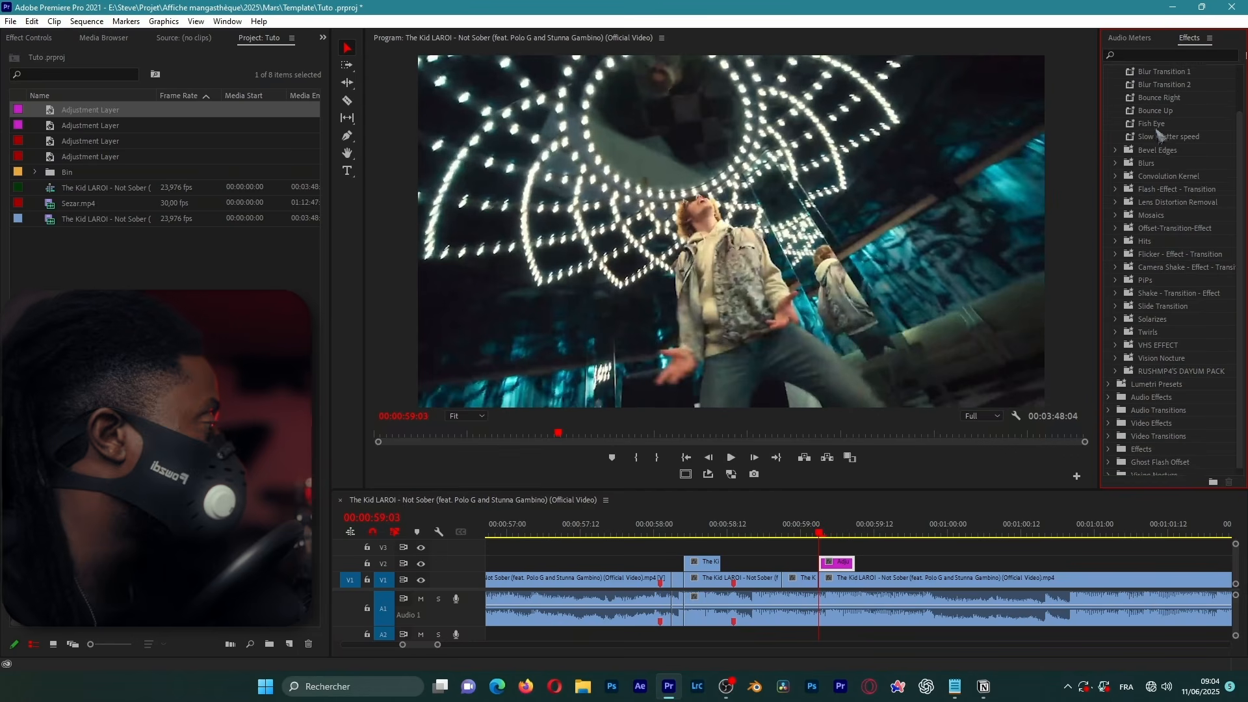
{"action": "scroll", "coordinate": [1157, 156], "scroll_direction": "down", "scroll_amount": 5}
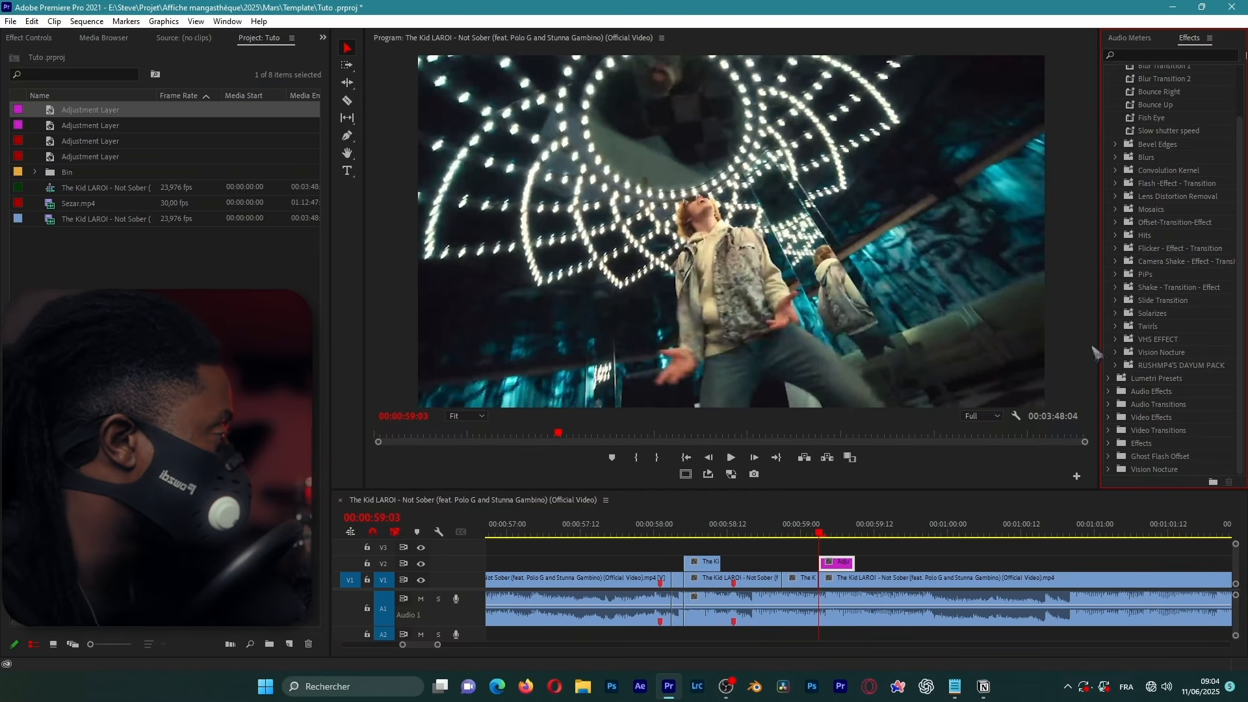
{"action": "left_click", "coordinate": [1116, 236]}
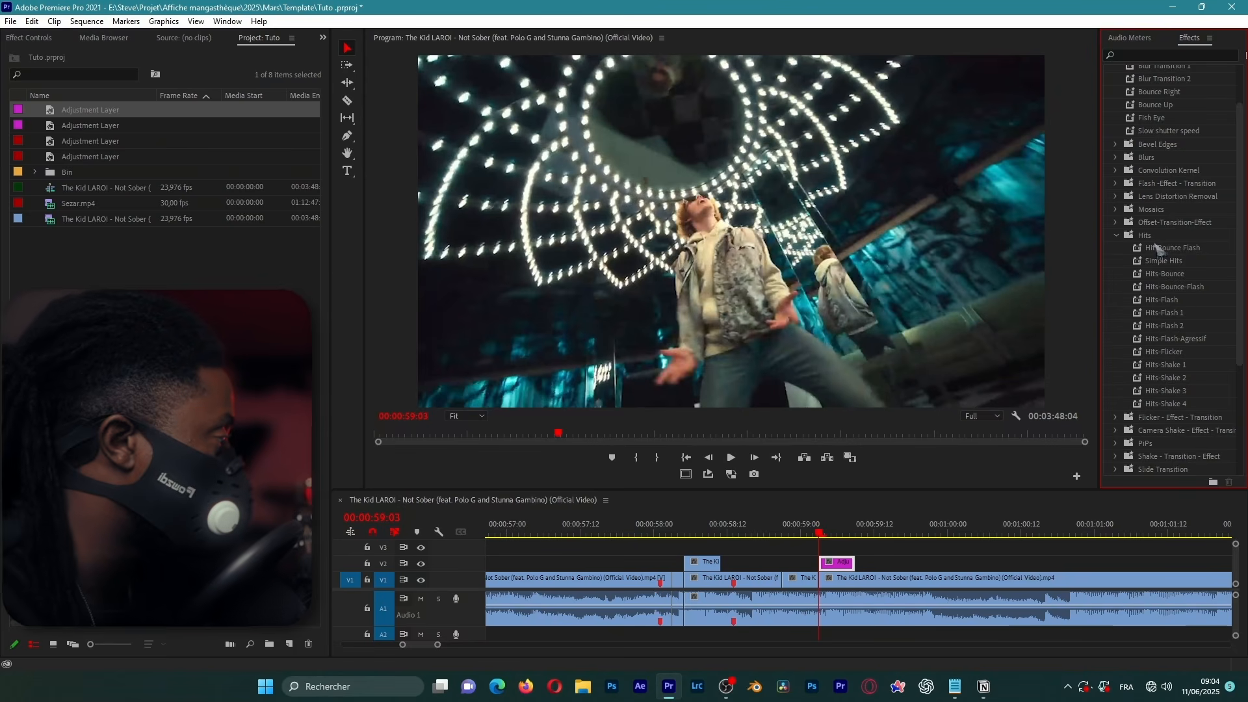
{"action": "left_click_drag", "start_coordinate": [1160, 250], "coordinate": [983, 325]}
{"action": "left_click_drag", "start_coordinate": [862, 542], "coordinate": [846, 564]}
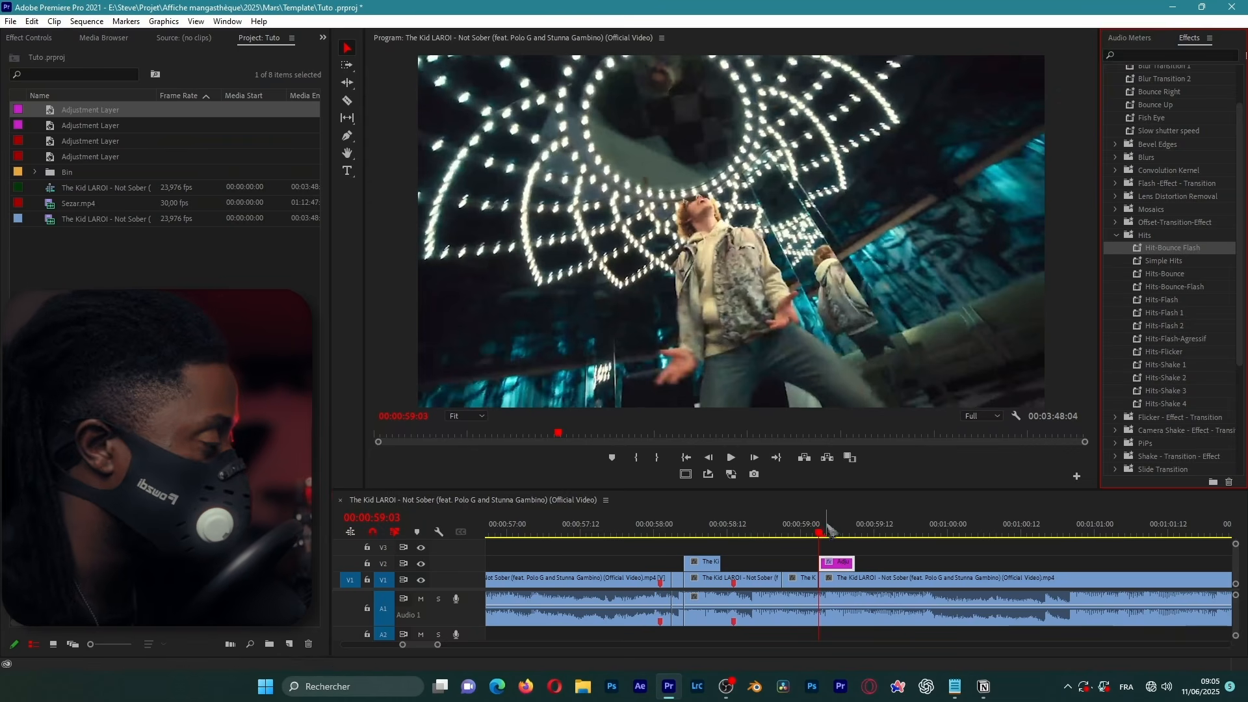
Play the shot change repeatedly from before the adjustment layer through to 00:00:59:14 to check the Hit-Bounce Flash effect.
{"action": "left_click_drag", "start_coordinate": [826, 526], "coordinate": [583, 526]}
{"action": "key", "text": "space"}
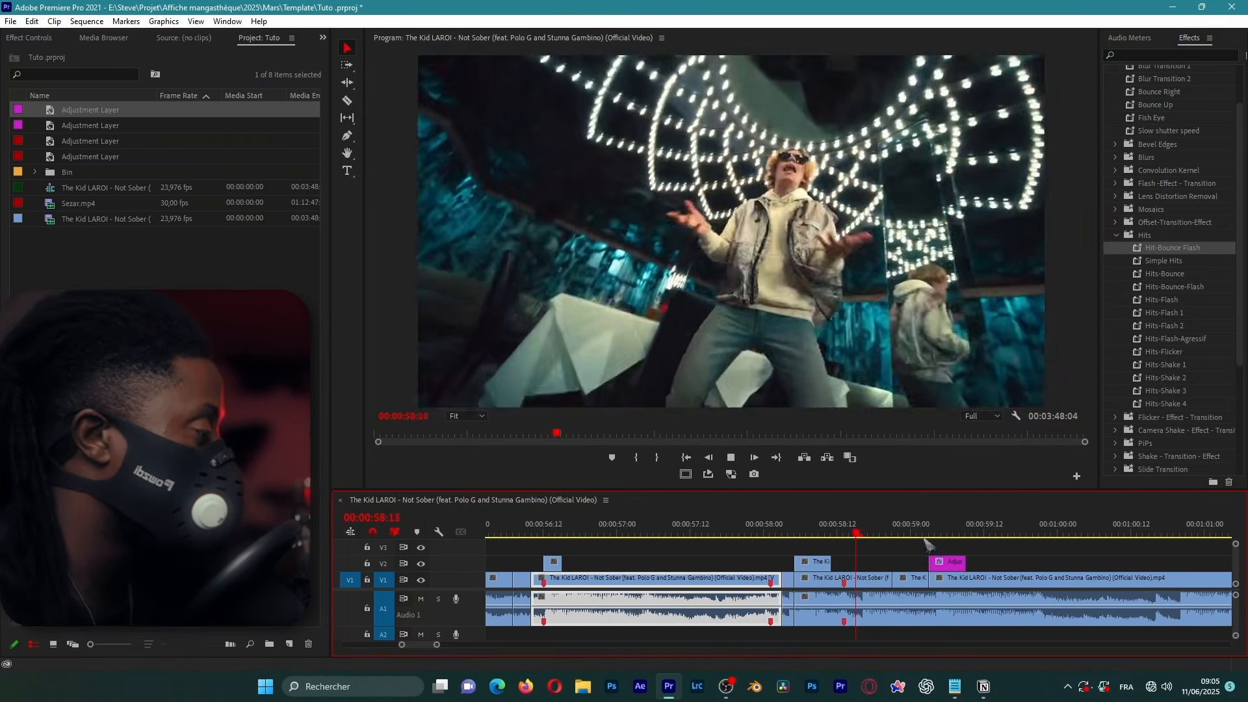
{"action": "key", "text": "space"}
{"action": "left_click_drag", "start_coordinate": [858, 535], "coordinate": [742, 534]}
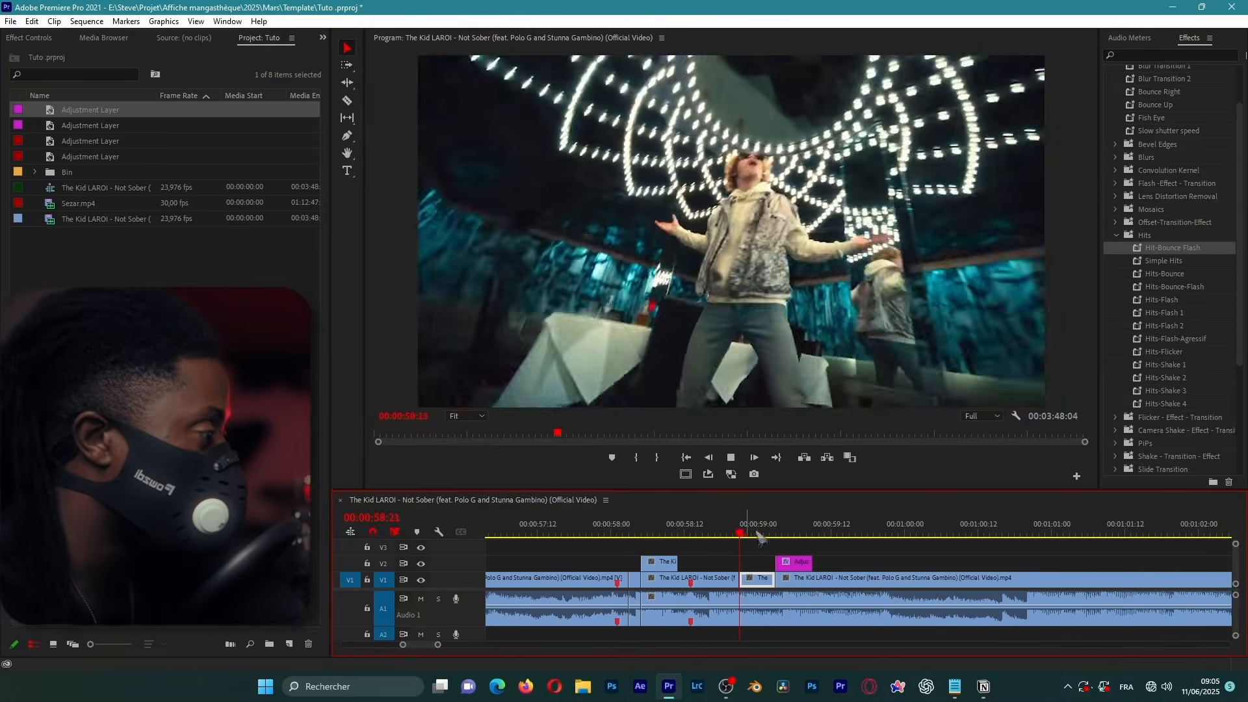
{"action": "key", "text": "space"}
{"action": "key", "text": "space"}
{"action": "left_click_drag", "start_coordinate": [844, 531], "coordinate": [754, 529]}
{"action": "key", "text": "space"}
{"action": "key", "text": "space"}
{"action": "left_click_drag", "start_coordinate": [871, 527], "coordinate": [778, 528]}
{"action": "key", "text": "space"}
{"action": "key", "text": "space"}
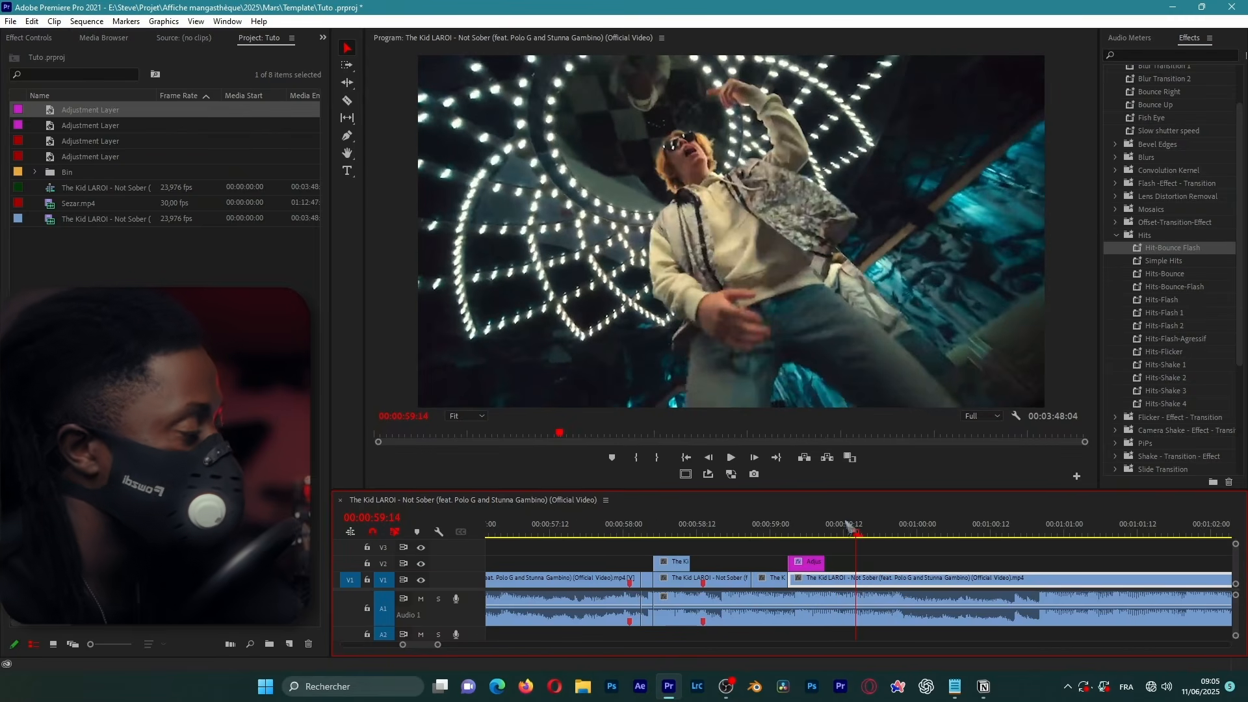
{"action": "scroll", "coordinate": [835, 525], "scroll_direction": "down", "scroll_amount": 7}
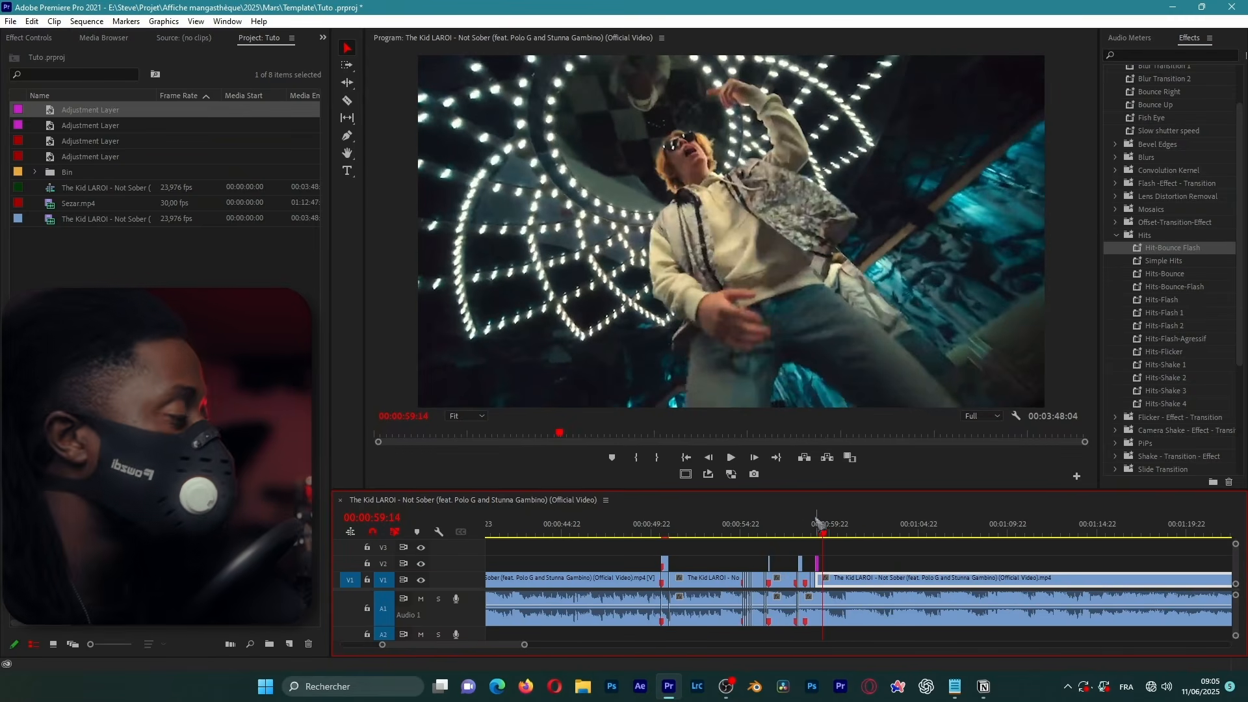